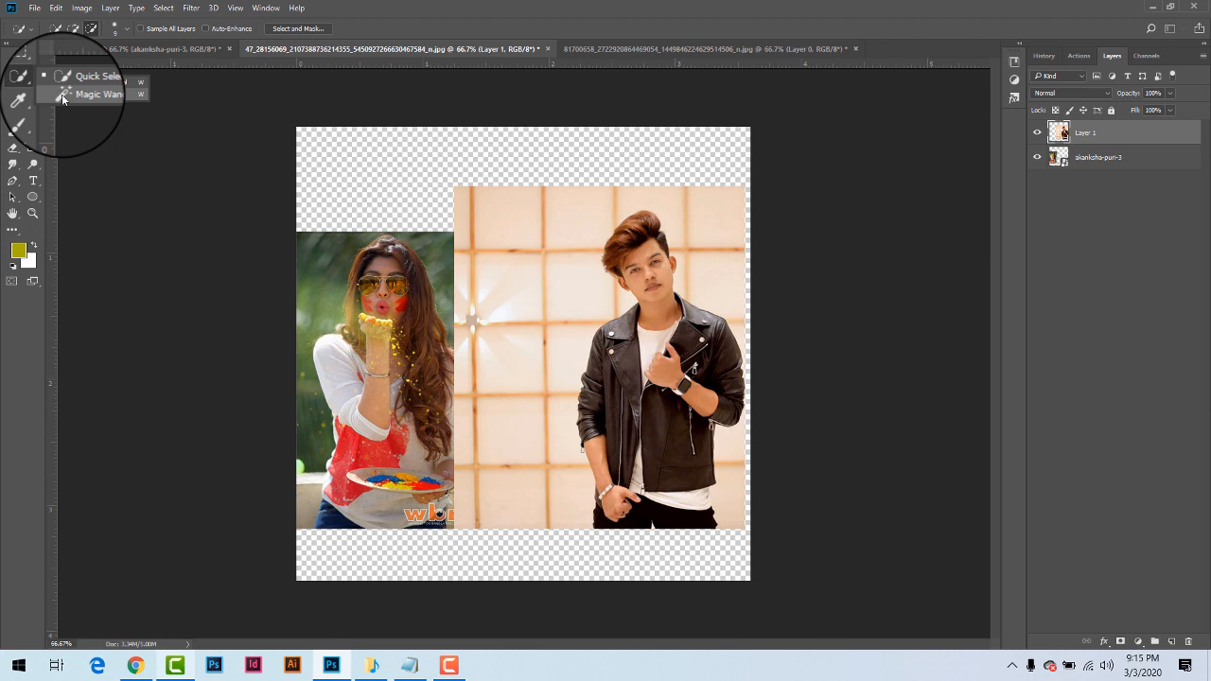
{"action": "left_click", "coordinate": [62, 95]}
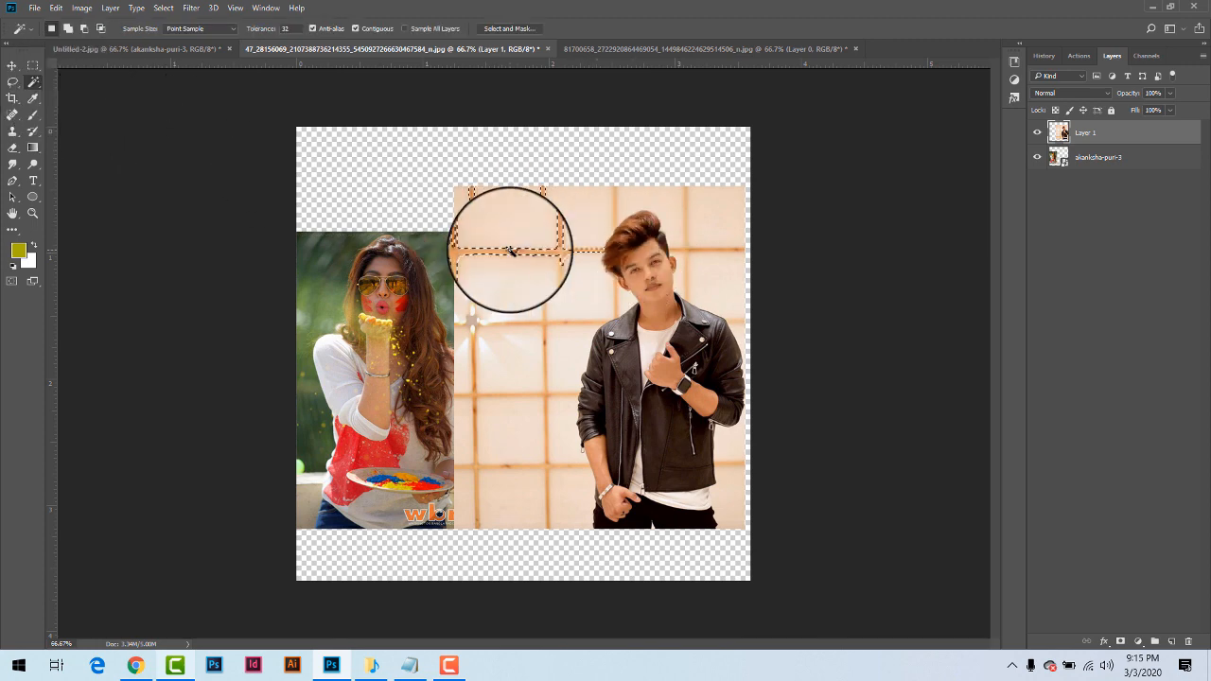
{"action": "right_click", "coordinate": [33, 81]}
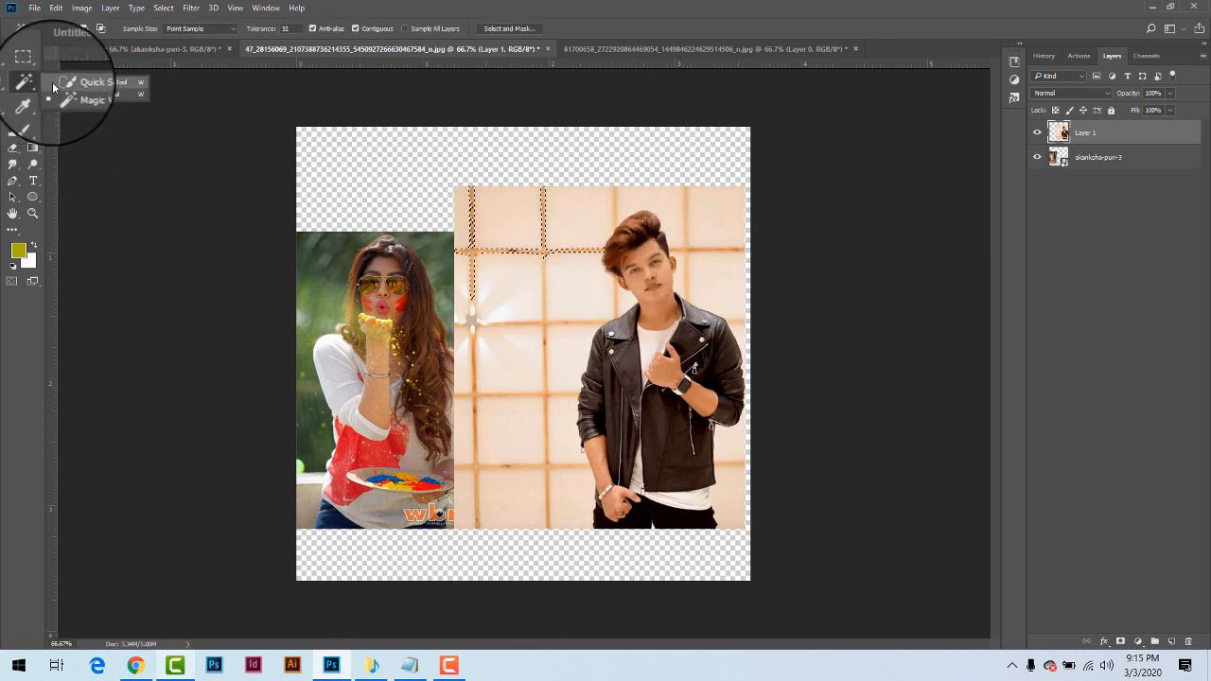
{"action": "left_click", "coordinate": [94, 82]}
Select the man in the leather jacket with the Quick Selection tool, correct the outline, and mask out his background
{"action": "left_click", "coordinate": [615, 238]}
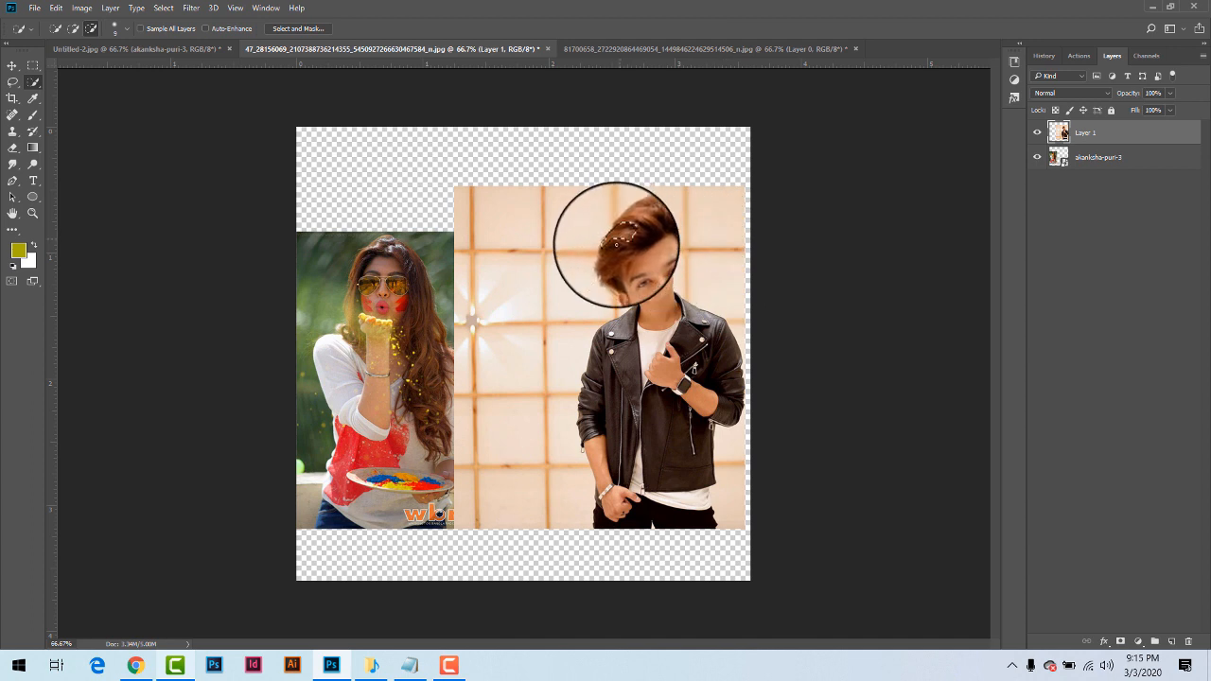
{"action": "mouse_move", "coordinate": [616, 244]}
{"action": "left_mouse_down"}
{"action": "mouse_move", "coordinate": [660, 242]}
{"action": "mouse_move", "coordinate": [652, 282]}
{"action": "mouse_move", "coordinate": [638, 282]}
{"action": "mouse_move", "coordinate": [726, 356]}
{"action": "mouse_move", "coordinate": [614, 371]}
{"action": "mouse_move", "coordinate": [600, 464]}
{"action": "mouse_move", "coordinate": [627, 446]}
{"action": "mouse_move", "coordinate": [666, 445]}
{"action": "mouse_move", "coordinate": [695, 392]}
{"action": "mouse_move", "coordinate": [716, 418]}
{"action": "mouse_move", "coordinate": [671, 433]}
{"action": "mouse_move", "coordinate": [684, 514]}
{"action": "mouse_move", "coordinate": [625, 509]}
{"action": "mouse_move", "coordinate": [608, 481]}
{"action": "left_mouse_up"}
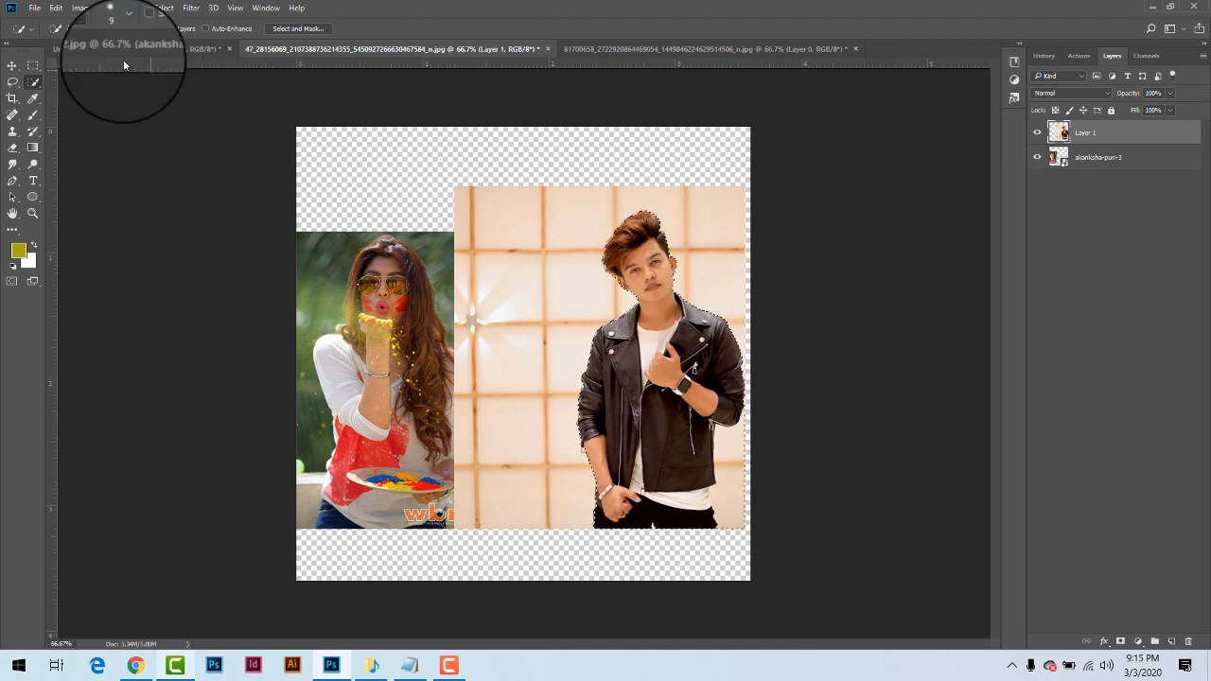
{"action": "left_click", "coordinate": [75, 31]}
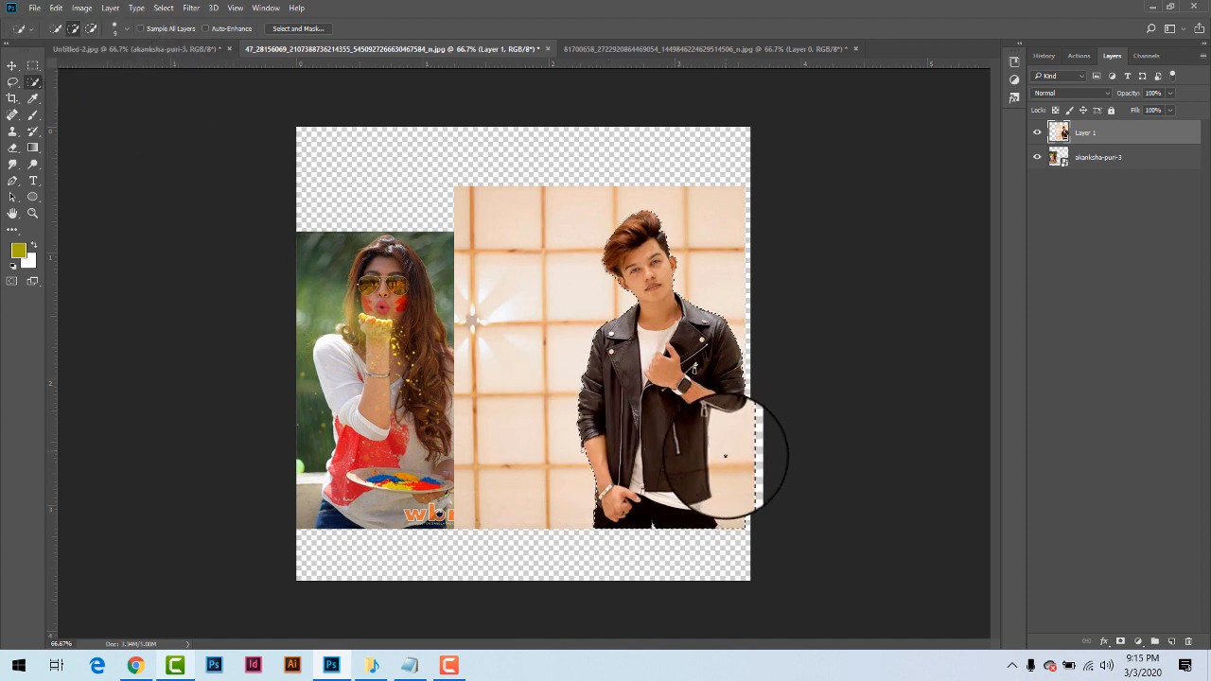
{"action": "left_click", "coordinate": [91, 28]}
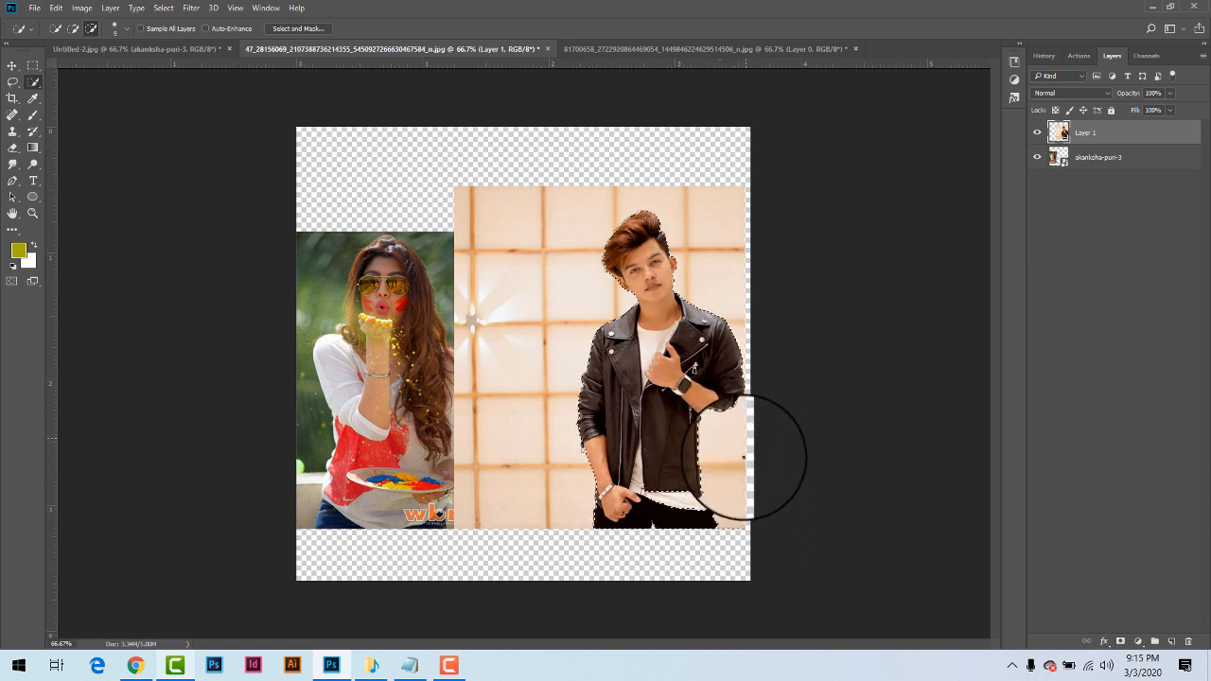
{"action": "left_click", "coordinate": [744, 457]}
{"action": "left_click", "coordinate": [70, 30]}
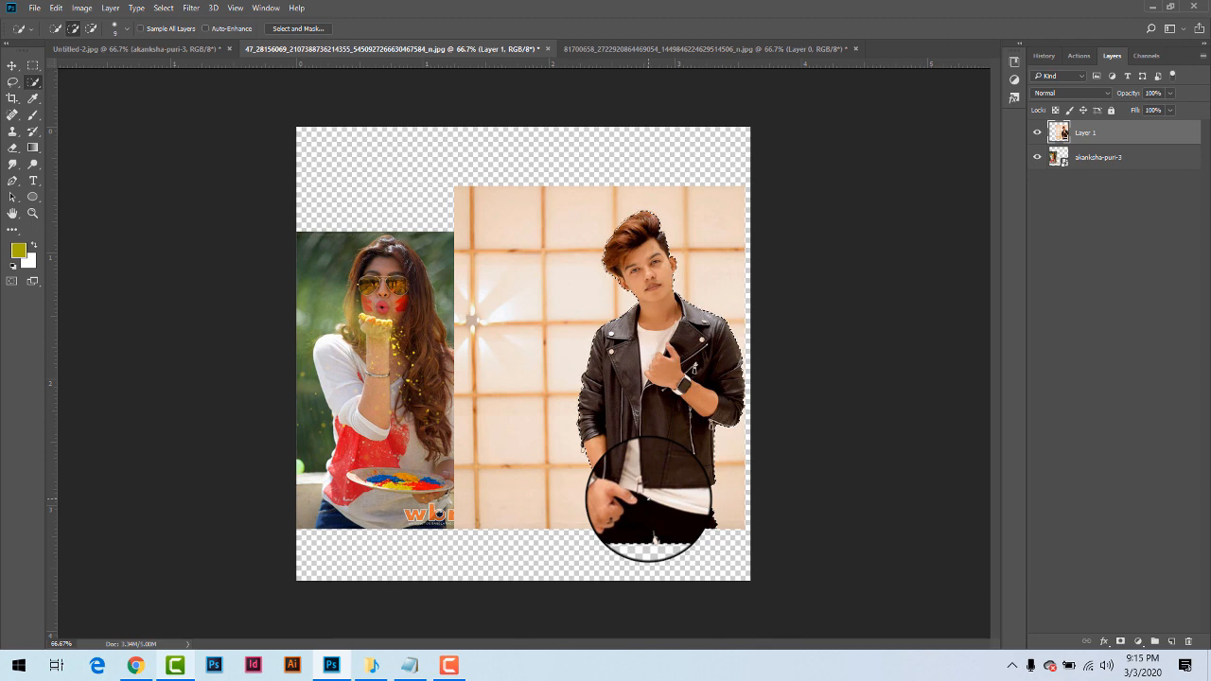
{"action": "left_click", "coordinate": [1119, 642]}
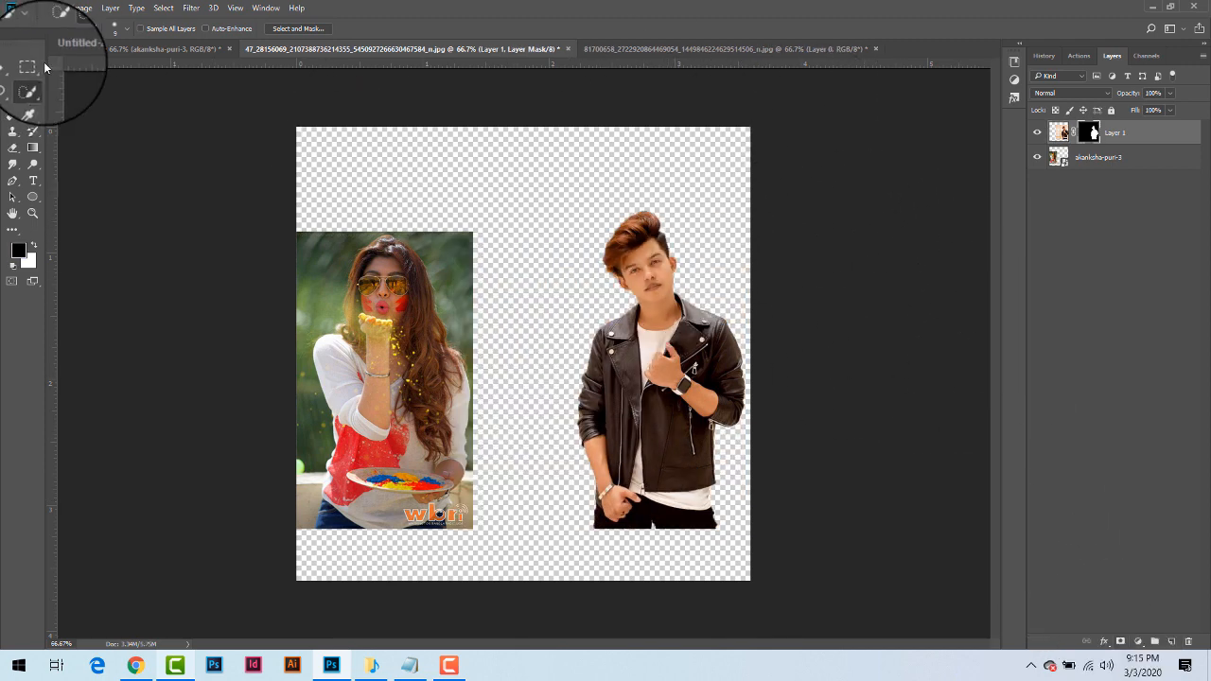
Rasterize the woman's layer and make a rough Quick Selection over her figure from head to waist
{"action": "right_click", "coordinate": [1122, 164]}
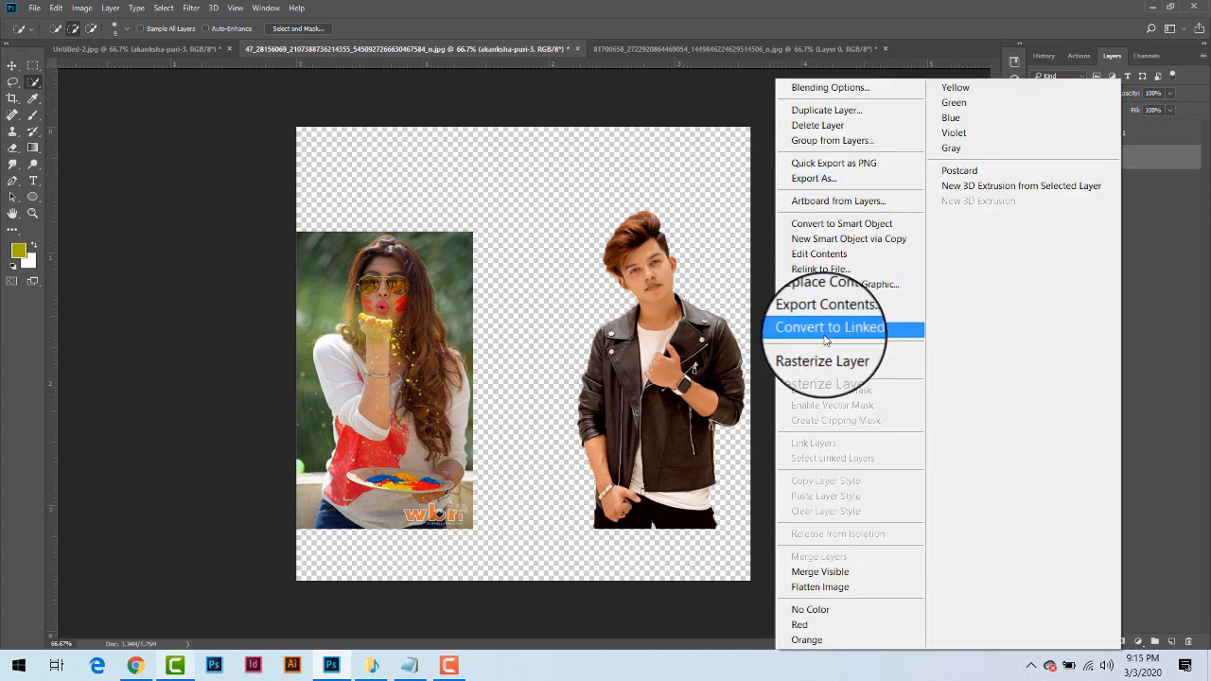
{"action": "left_click", "coordinate": [804, 351]}
{"action": "mouse_move", "coordinate": [359, 260]}
{"action": "left_mouse_down"}
{"action": "mouse_move", "coordinate": [384, 245]}
{"action": "mouse_move", "coordinate": [357, 258]}
{"action": "mouse_move", "coordinate": [385, 238]}
{"action": "mouse_move", "coordinate": [418, 275]}
{"action": "mouse_move", "coordinate": [405, 246]}
{"action": "mouse_move", "coordinate": [397, 240]}
{"action": "mouse_move", "coordinate": [425, 320]}
{"action": "mouse_move", "coordinate": [352, 303]}
{"action": "mouse_move", "coordinate": [364, 398]}
{"action": "mouse_move", "coordinate": [354, 487]}
{"action": "mouse_move", "coordinate": [331, 514]}
{"action": "mouse_move", "coordinate": [378, 503]}
{"action": "left_mouse_up"}
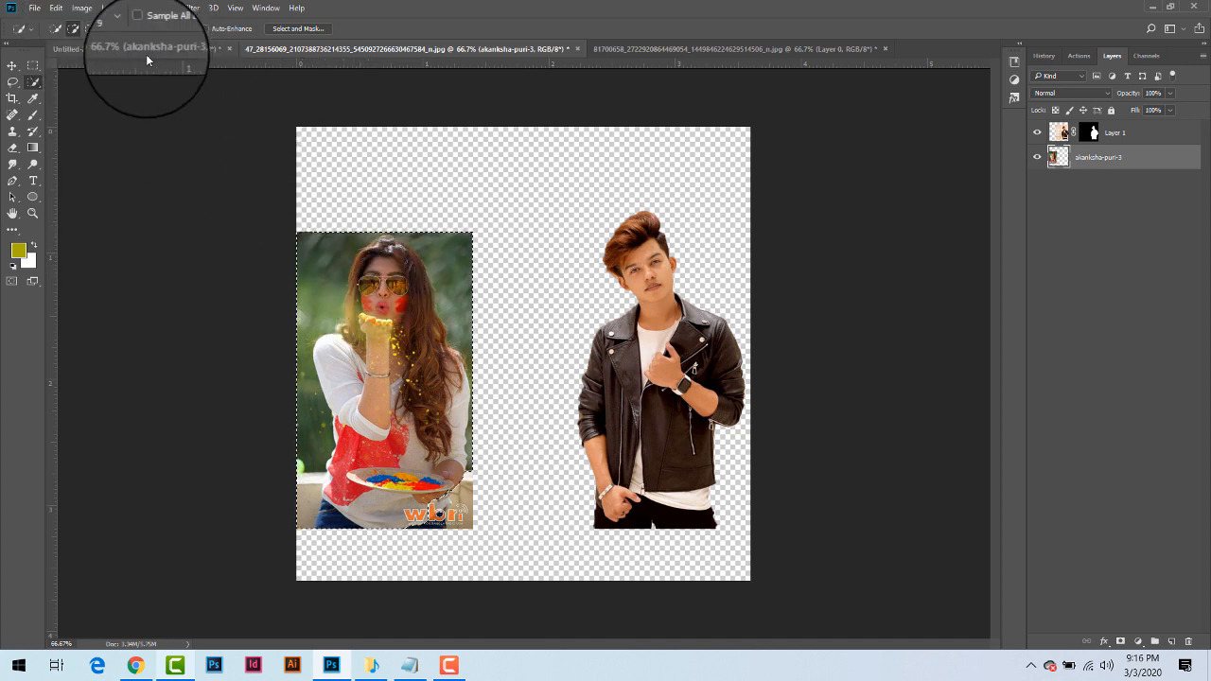
Refine the selection to follow the woman's outline by subtracting background and restoring missed areas, and mask out her background
{"action": "left_click", "coordinate": [89, 29]}
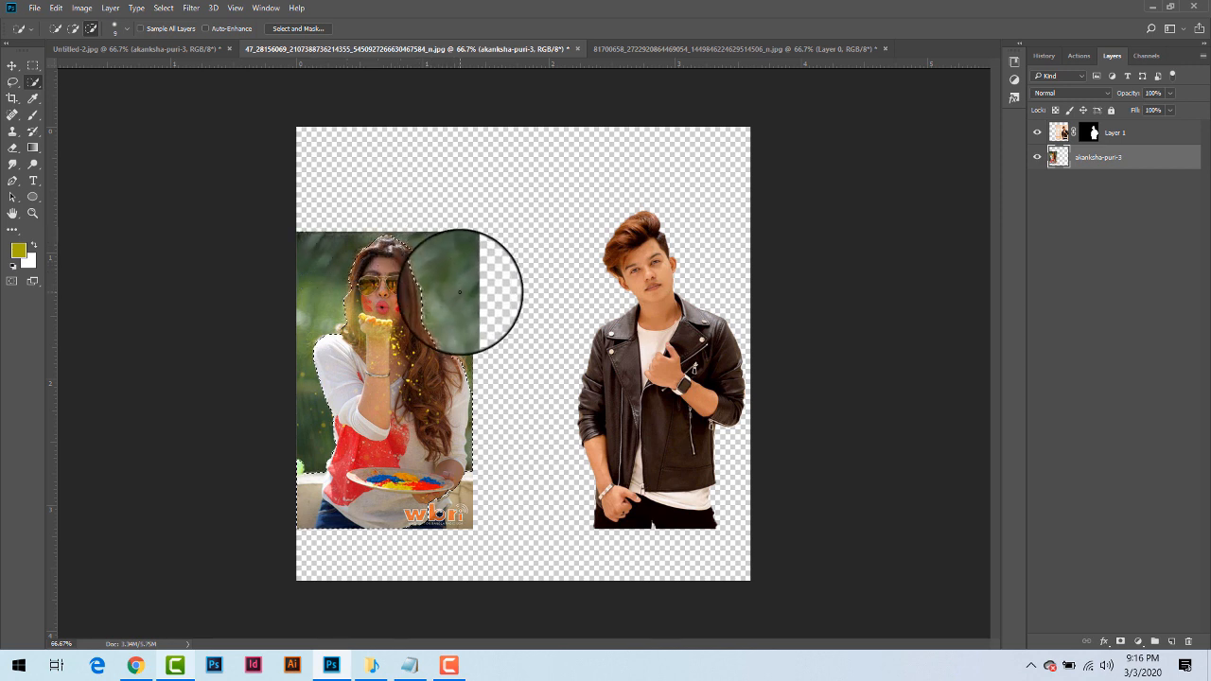
{"action": "left_click", "coordinate": [73, 28]}
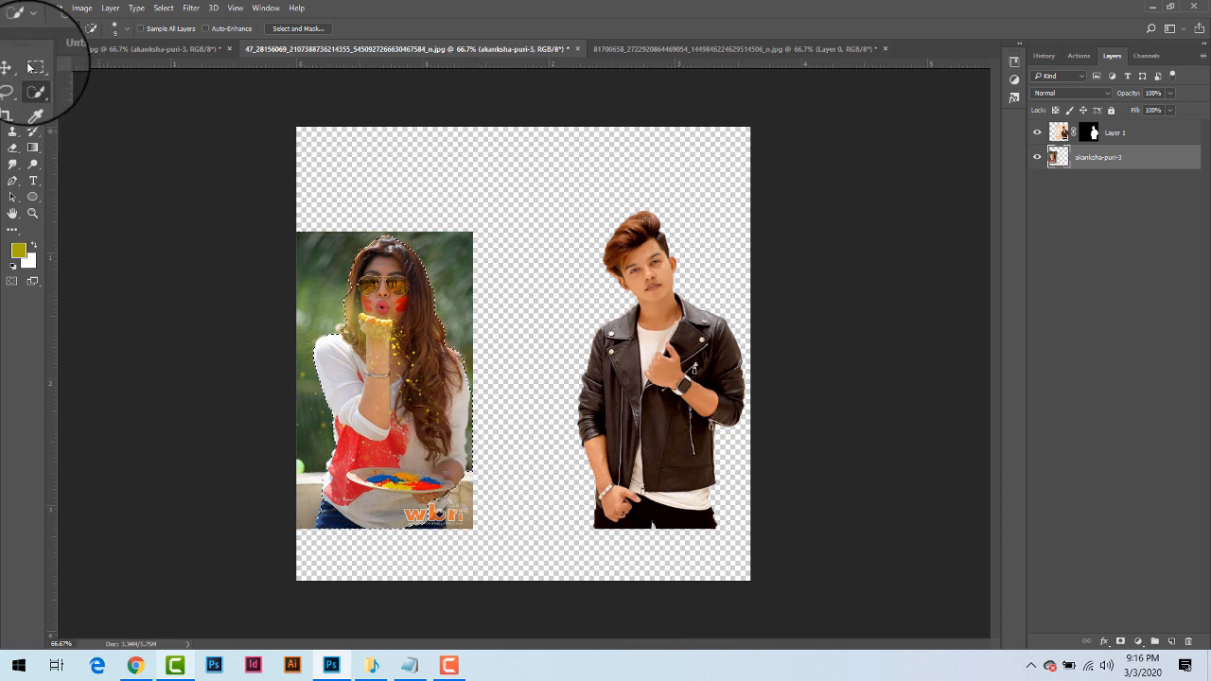
{"action": "left_click", "coordinate": [91, 29]}
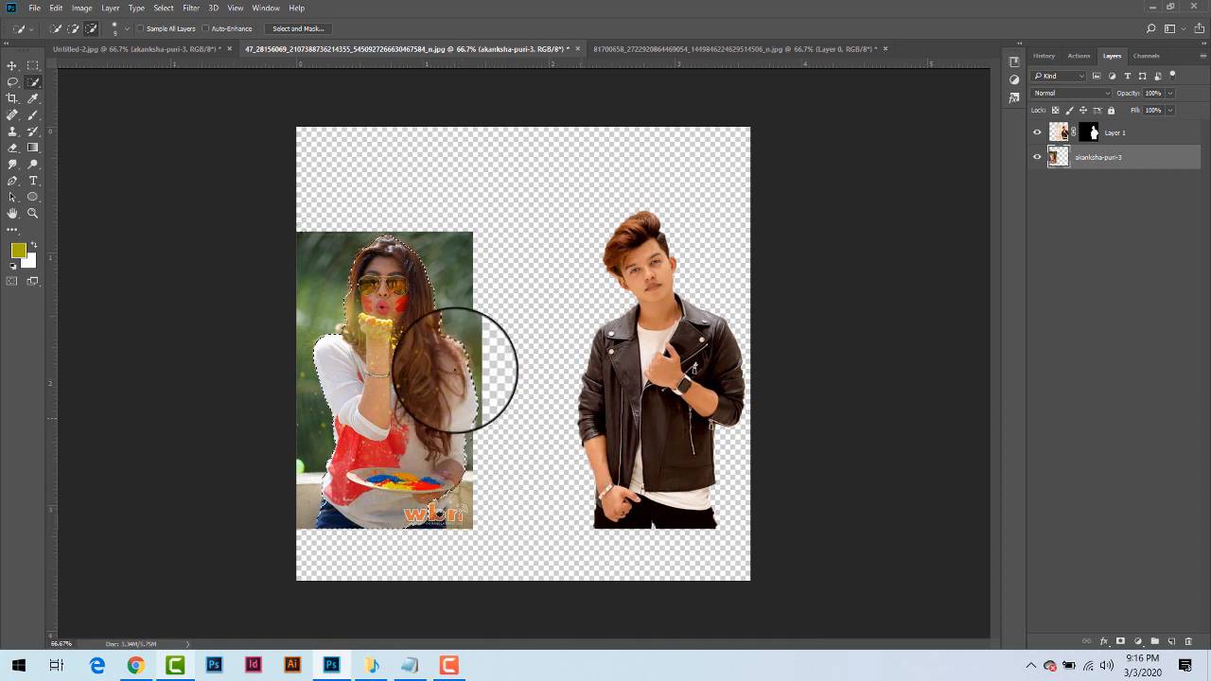
{"action": "left_click", "coordinate": [74, 29]}
{"action": "left_click_drag", "start_coordinate": [354, 312], "coordinate": [349, 288]}
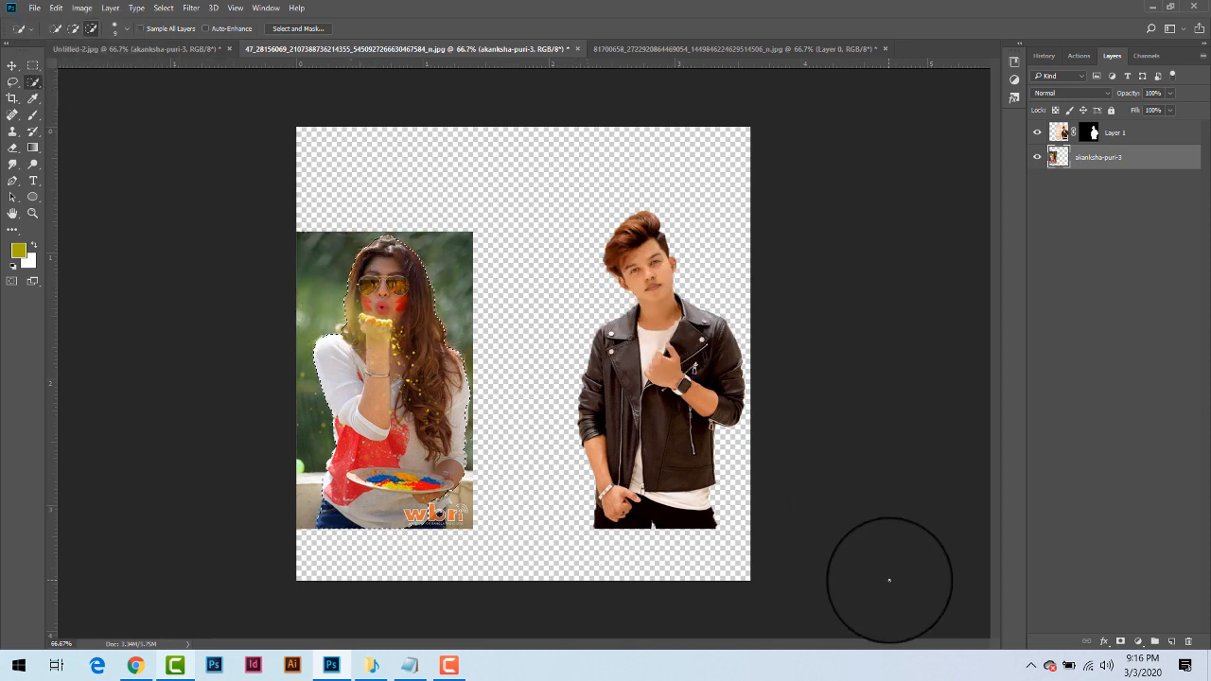
{"action": "left_click", "coordinate": [1121, 644]}
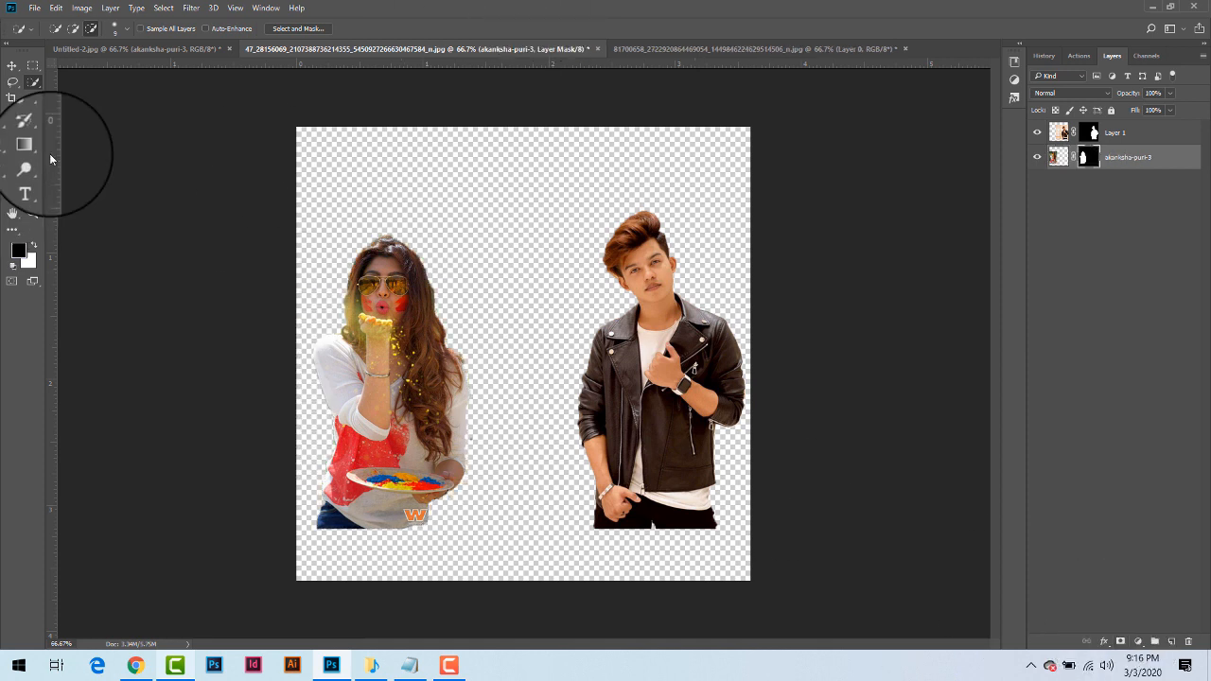
Refine the edges of the woman's layer mask with Smart Radius enabled and a radius of 2 px
{"action": "right_click", "coordinate": [1088, 157]}
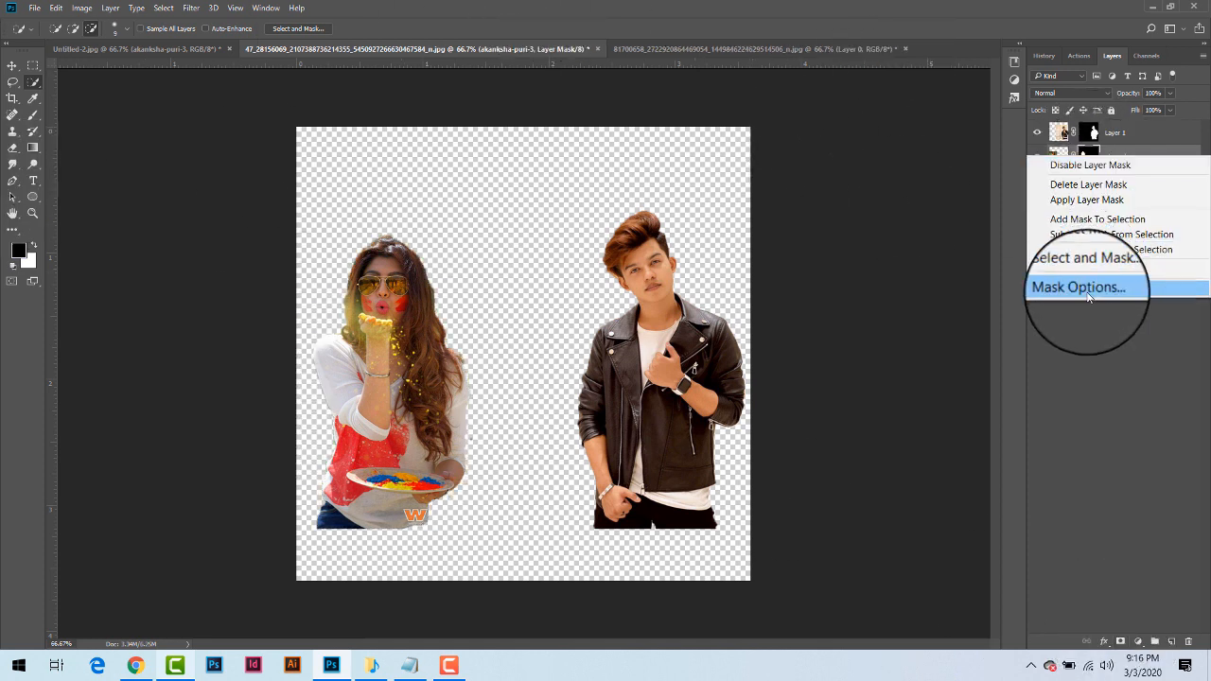
{"action": "left_click", "coordinate": [1083, 265]}
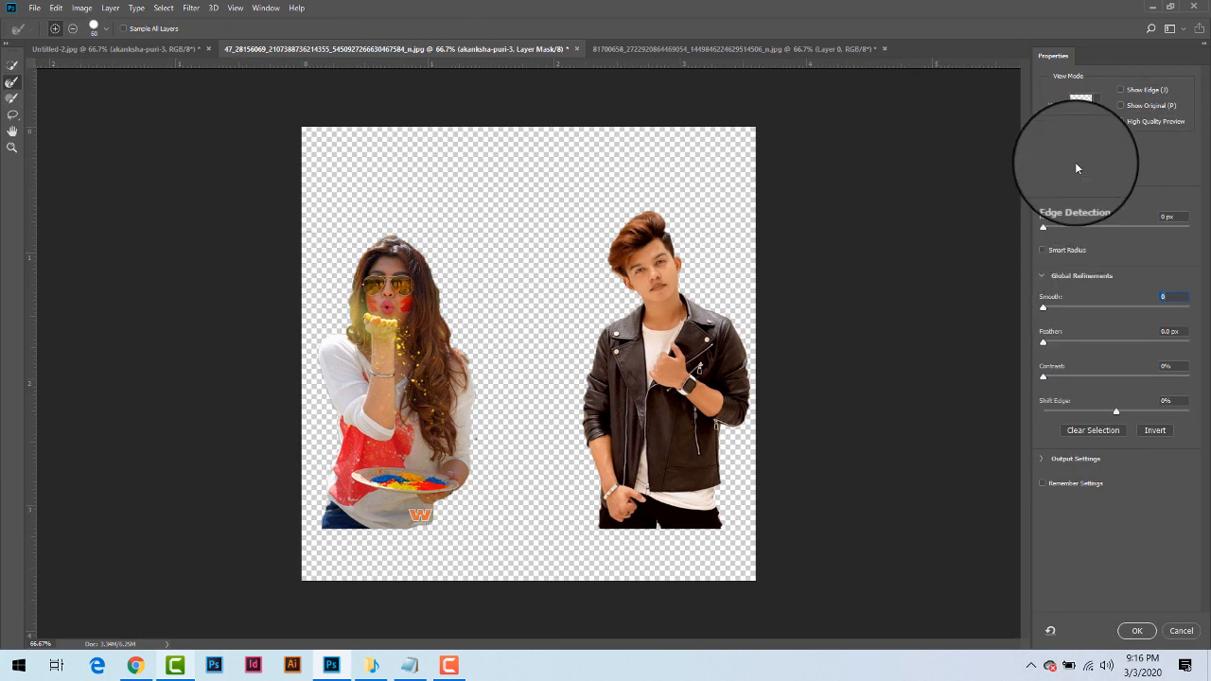
{"action": "left_click", "coordinate": [1043, 250]}
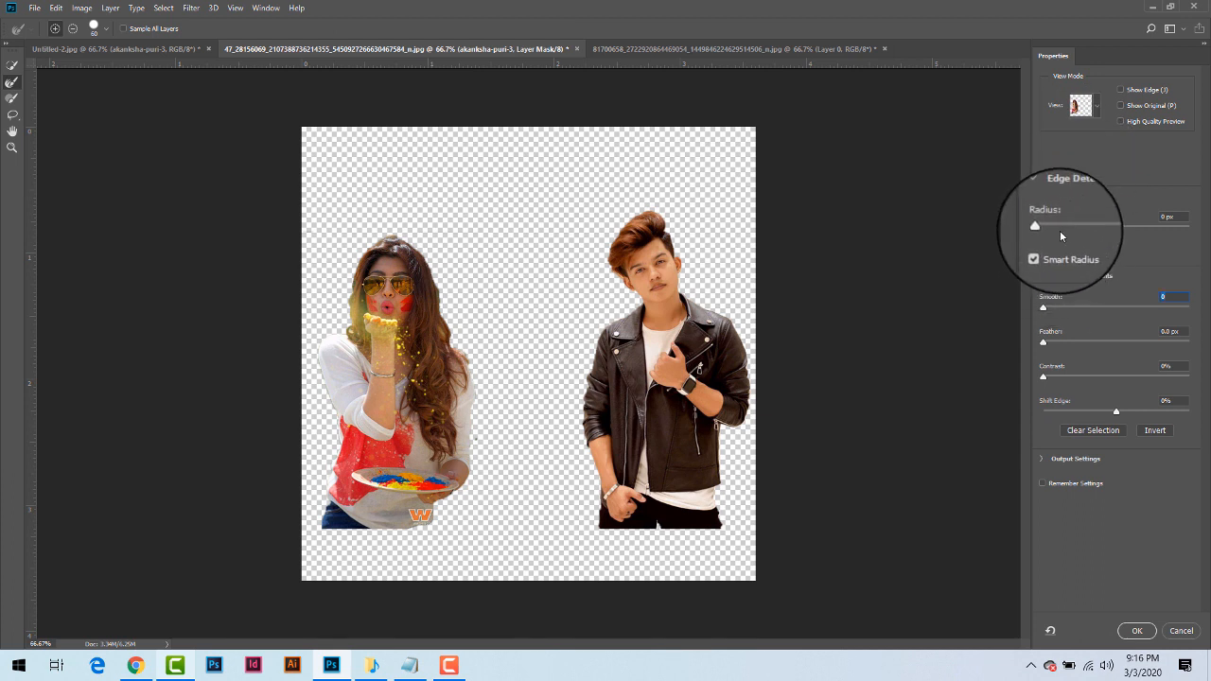
{"action": "left_click", "coordinate": [1060, 227]}
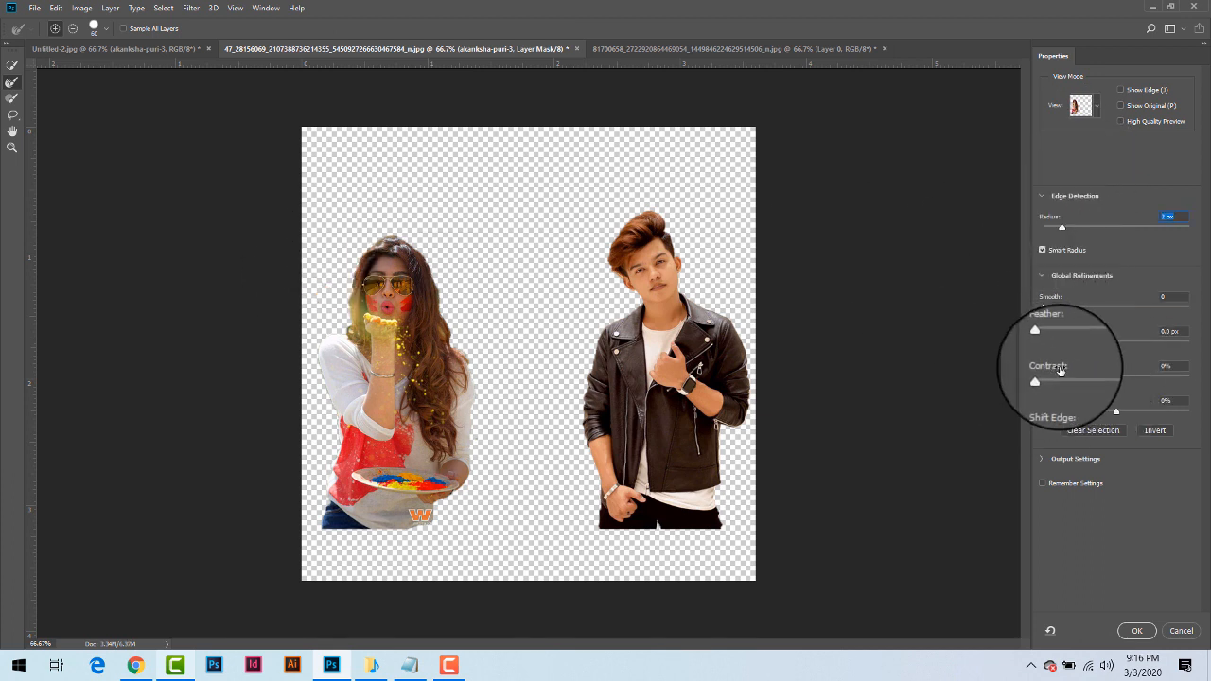
{"action": "left_click", "coordinate": [1136, 630]}
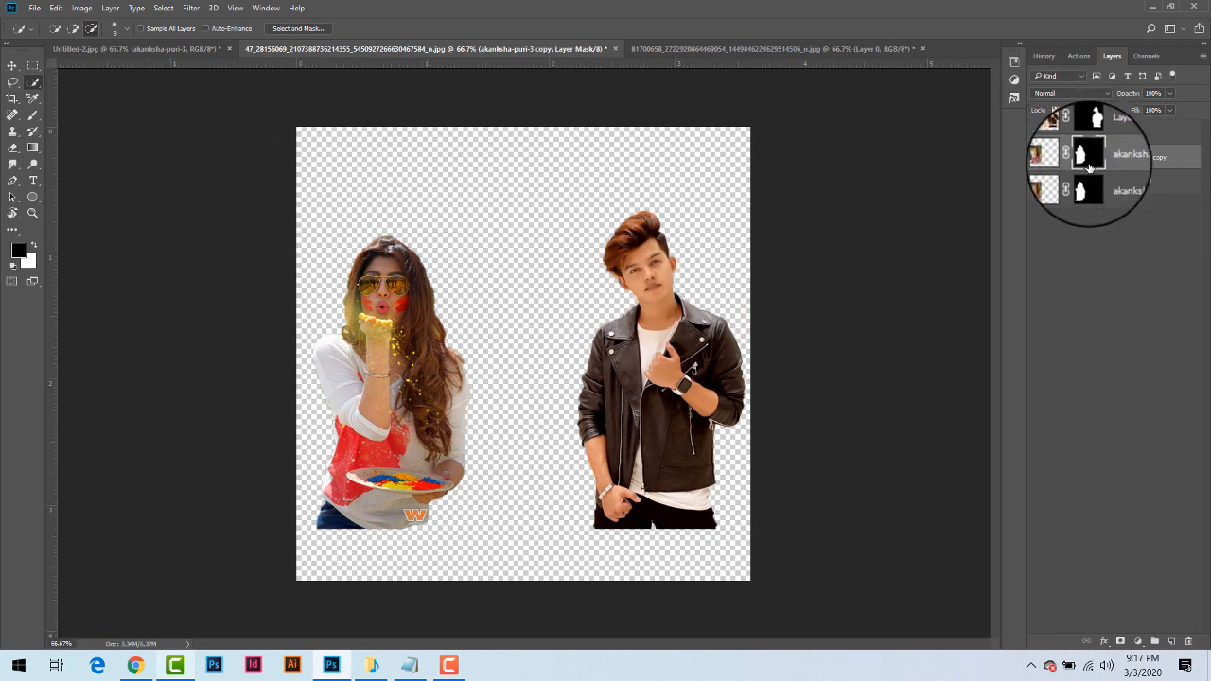
Refine the edges of the man's layer mask on Layer 1 with a radius of 2 px
{"action": "left_click", "coordinate": [1091, 134]}
{"action": "right_click", "coordinate": [1091, 134]}
{"action": "left_click", "coordinate": [1073, 248]}
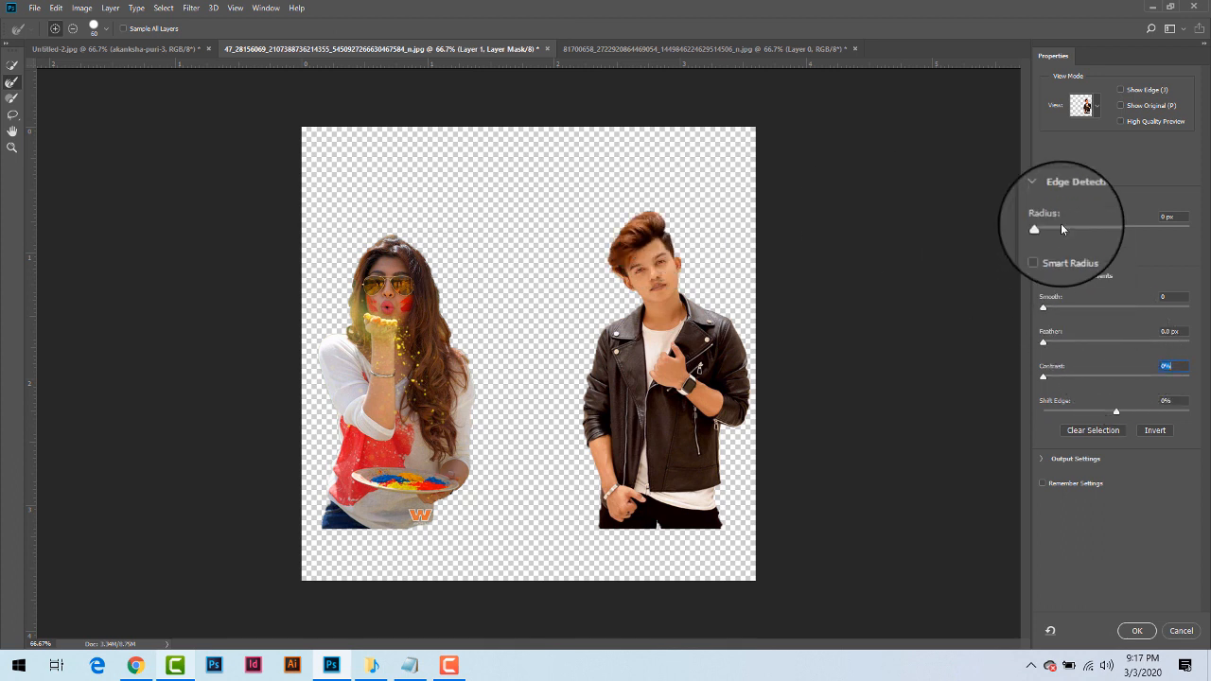
{"action": "left_click", "coordinate": [1061, 229]}
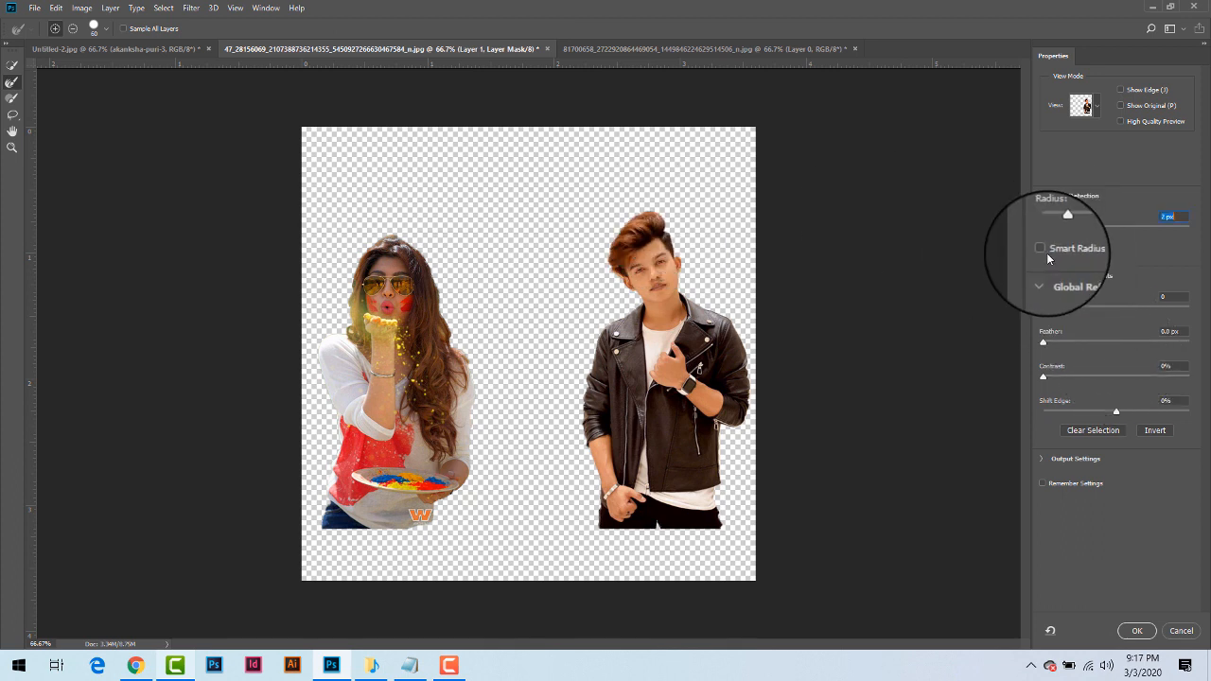
{"action": "left_click", "coordinate": [1136, 630]}
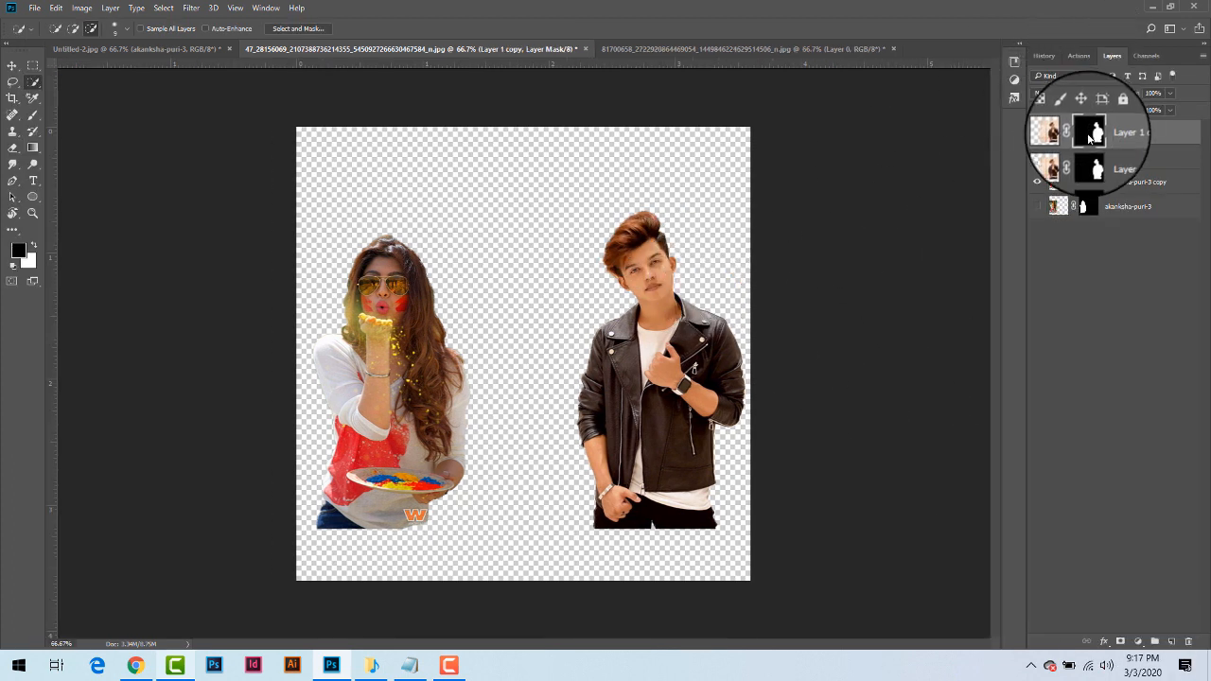
Apply the layer mask on Layer 1 copy and delete the hidden original Layer 1
{"action": "right_click", "coordinate": [1088, 133]}
{"action": "left_click", "coordinate": [1097, 177]}
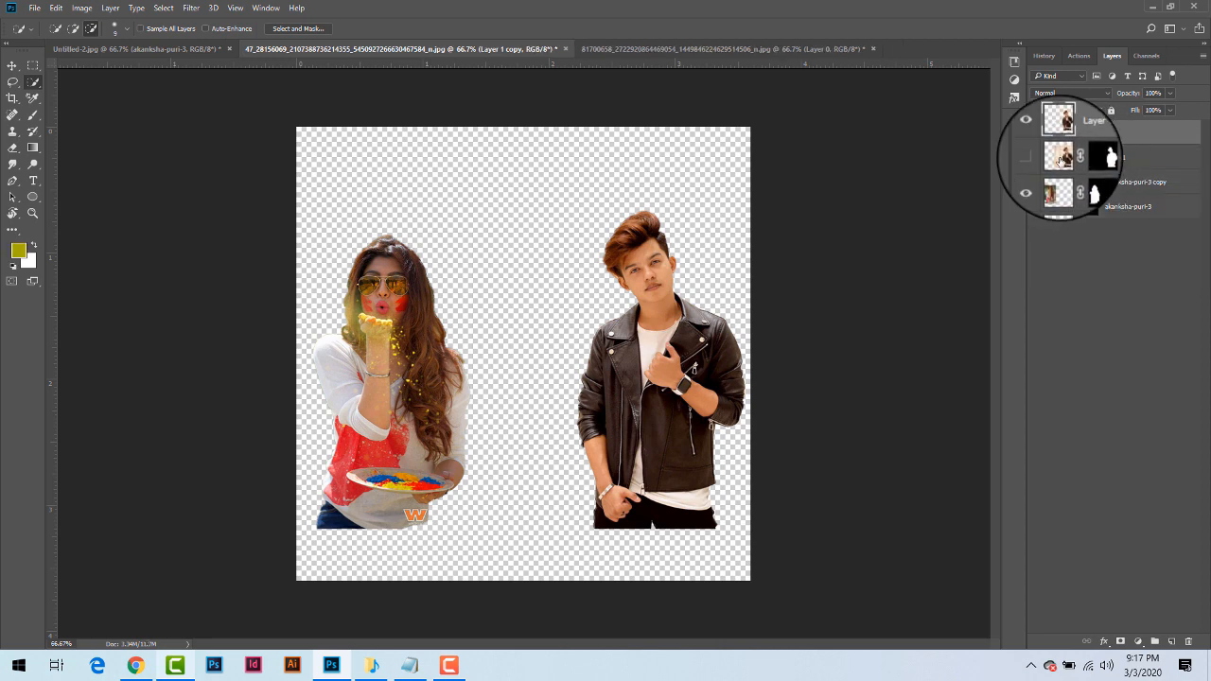
{"action": "left_click", "coordinate": [1064, 163]}
{"action": "key", "text": "Delete"}
Apply the layer mask on the copy of the woman's layer and delete its hidden original layer
{"action": "right_click", "coordinate": [1097, 156]}
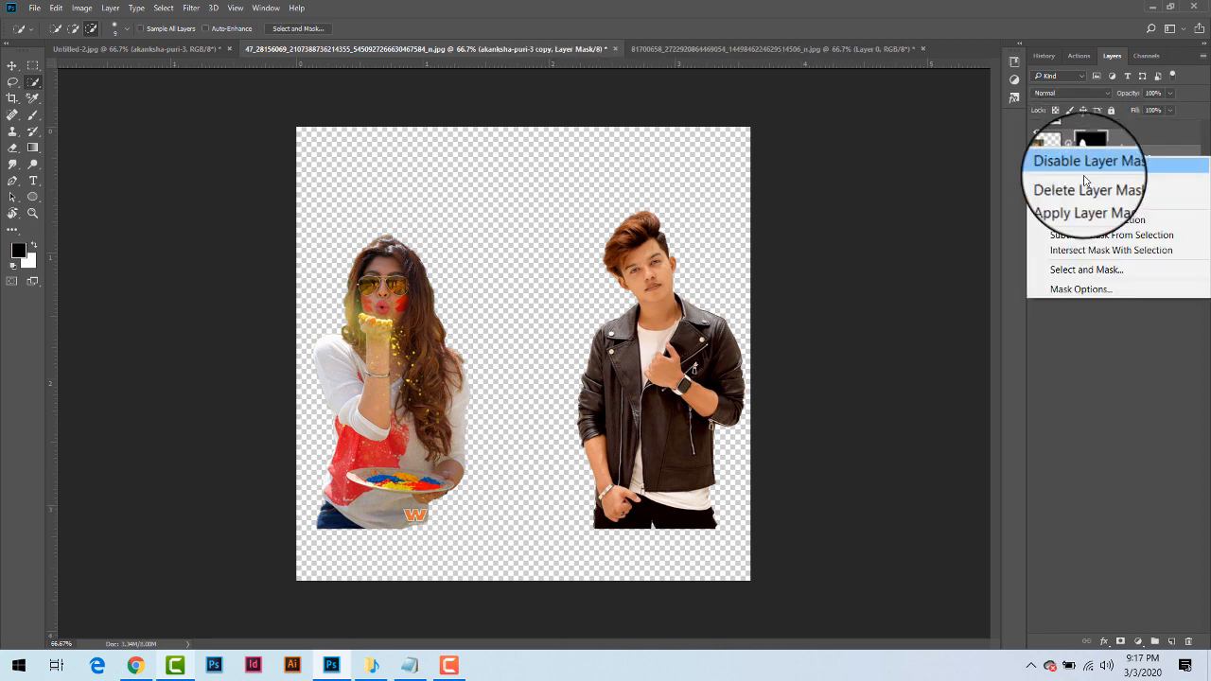
{"action": "left_click", "coordinate": [1116, 186]}
{"action": "left_click", "coordinate": [1120, 183]}
{"action": "key", "text": "Delete"}
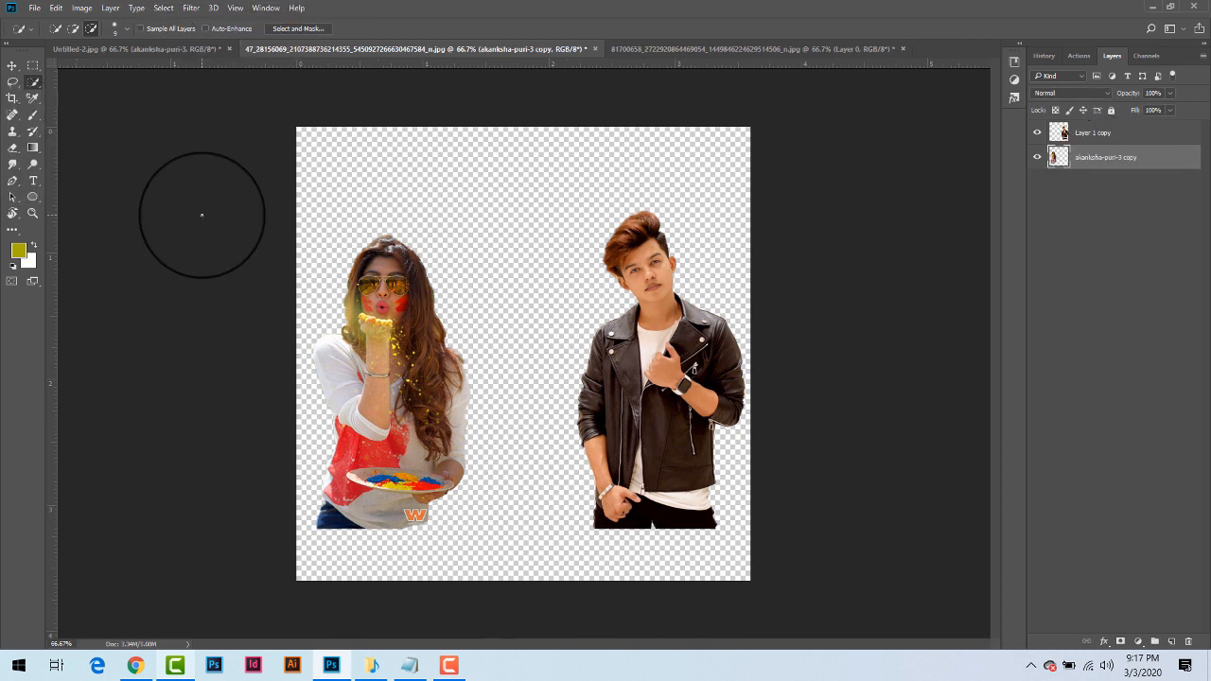
Move the woman and the man toward each other so the cutouts stand side by side
{"action": "key", "text": "ctrl+minus"}
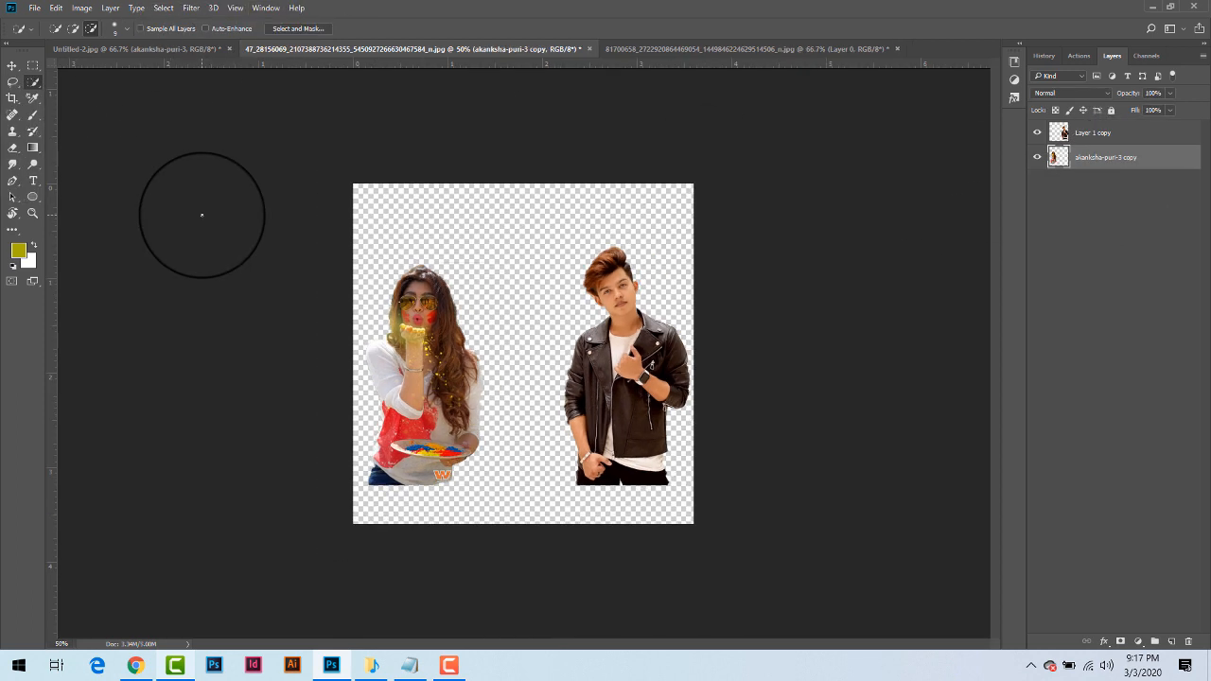
{"action": "left_click", "coordinate": [12, 65]}
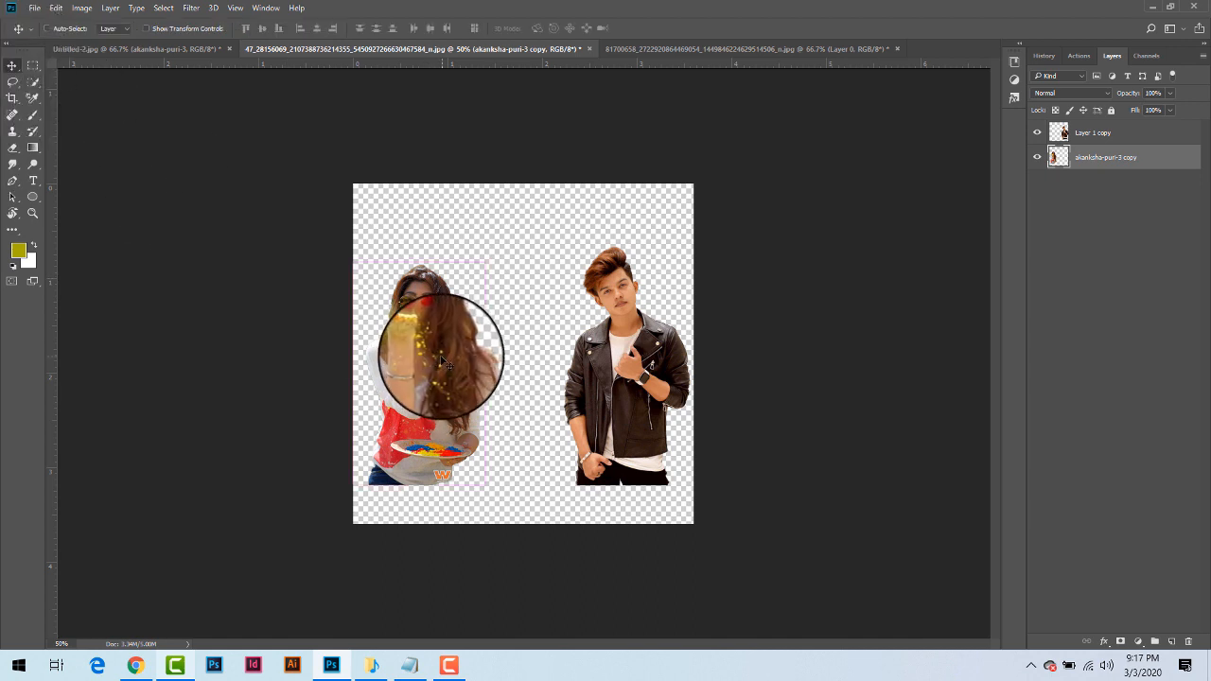
{"action": "left_click_drag", "start_coordinate": [442, 361], "coordinate": [613, 359]}
Crop the canvas at both sides to a portrait frame that closely fits the two people
{"action": "left_click", "coordinate": [13, 97]}
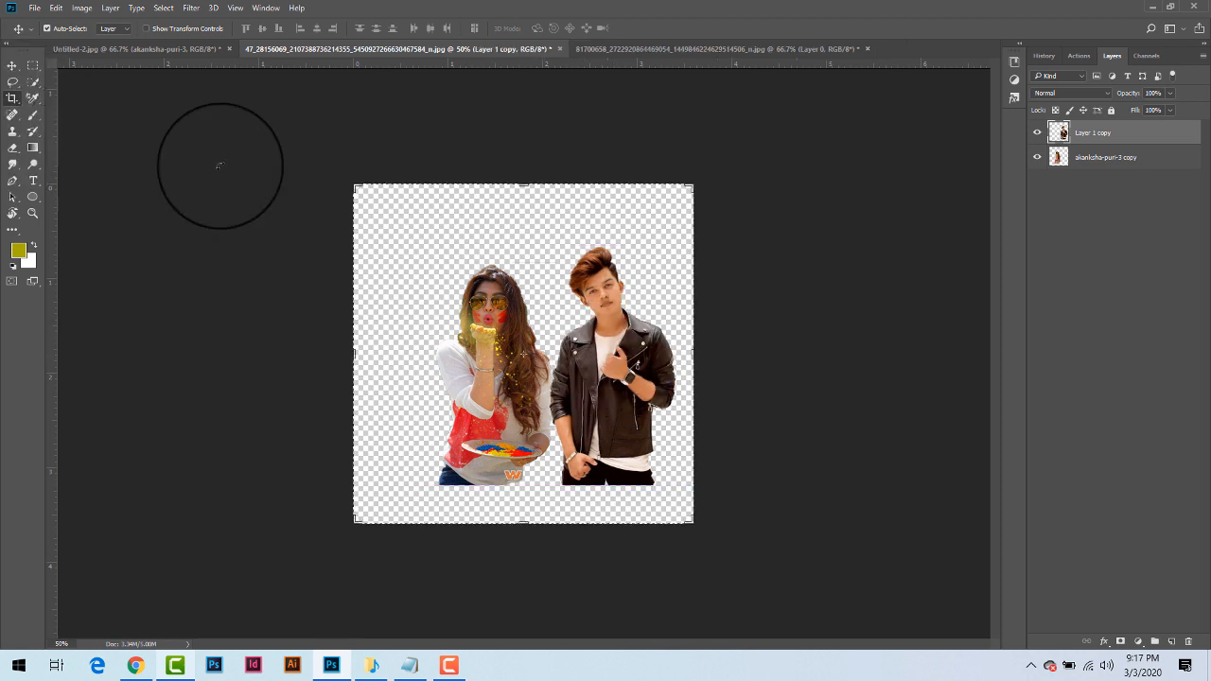
{"action": "left_click_drag", "start_coordinate": [368, 196], "coordinate": [392, 183]}
{"action": "left_click_drag", "start_coordinate": [651, 185], "coordinate": [644, 182]}
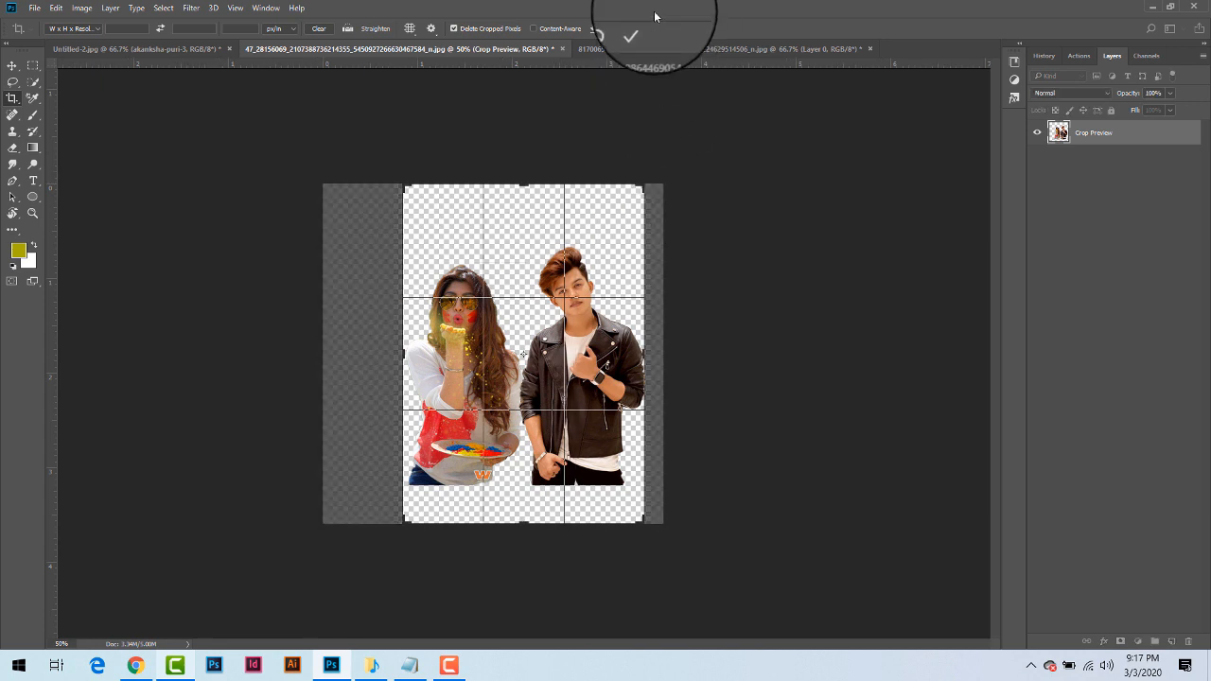
{"action": "left_click", "coordinate": [638, 29]}
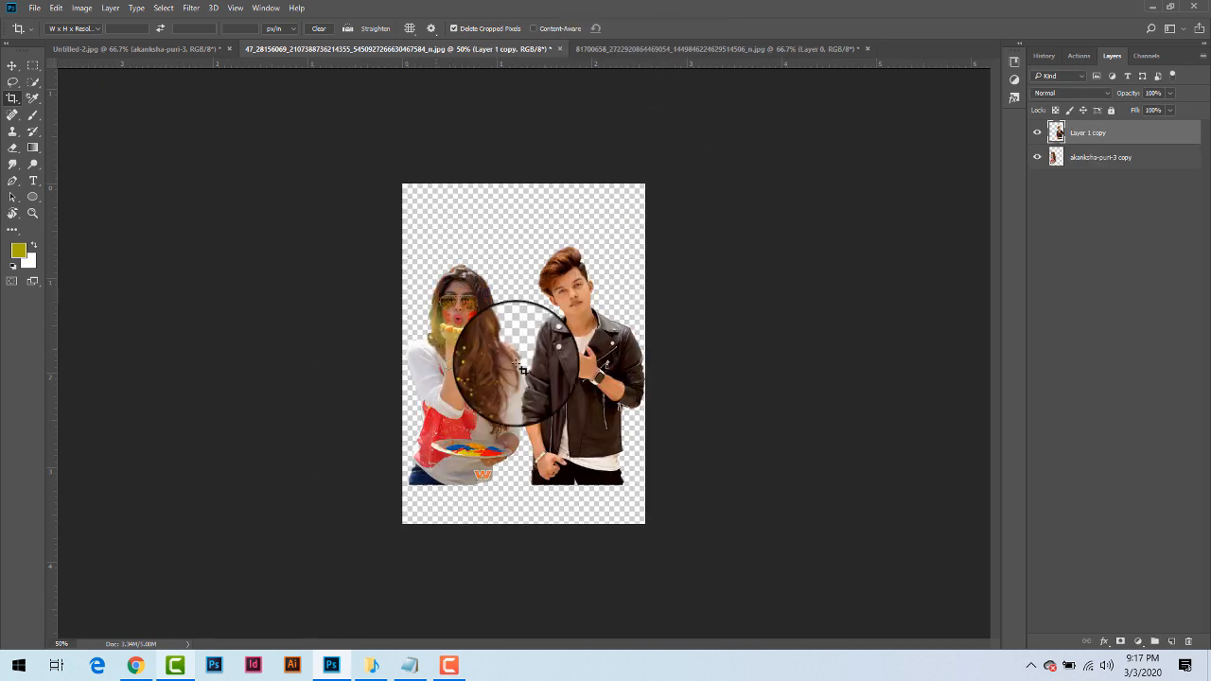
Select both cutout layers and move them down together to the lower edge of the canvas
{"action": "left_click", "coordinate": [1140, 159], "text": "shift"}
{"action": "left_click", "coordinate": [12, 66]}
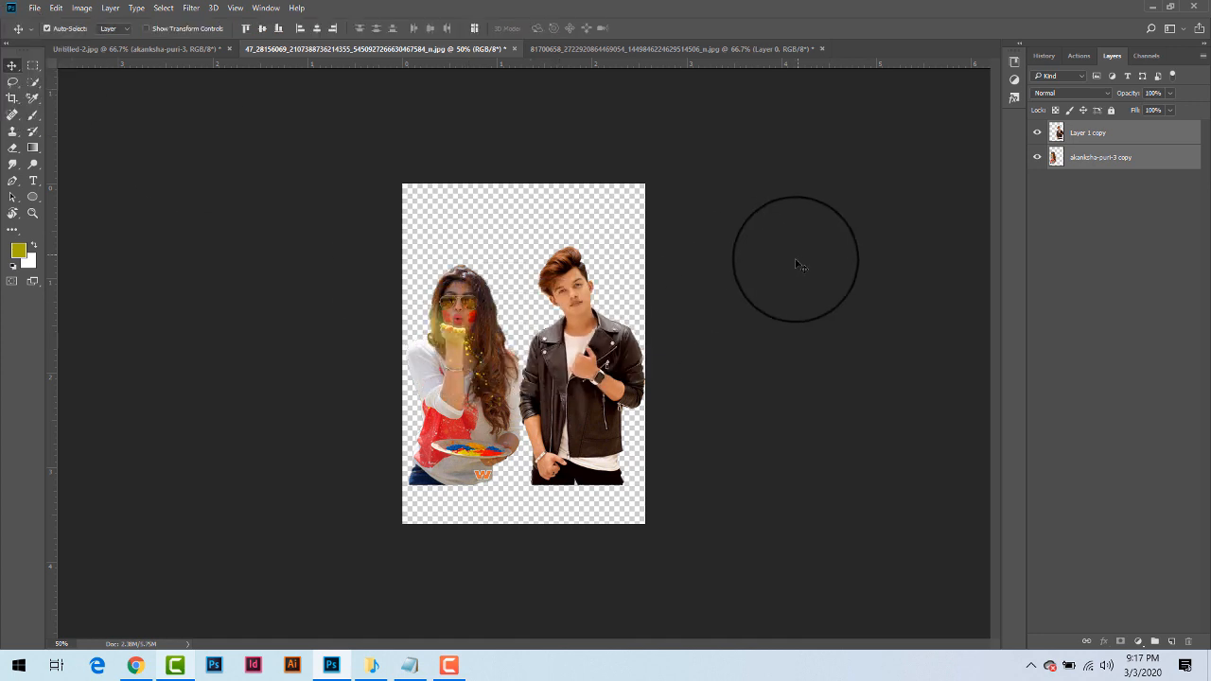
{"action": "left_click_drag", "start_coordinate": [580, 363], "coordinate": [588, 404]}
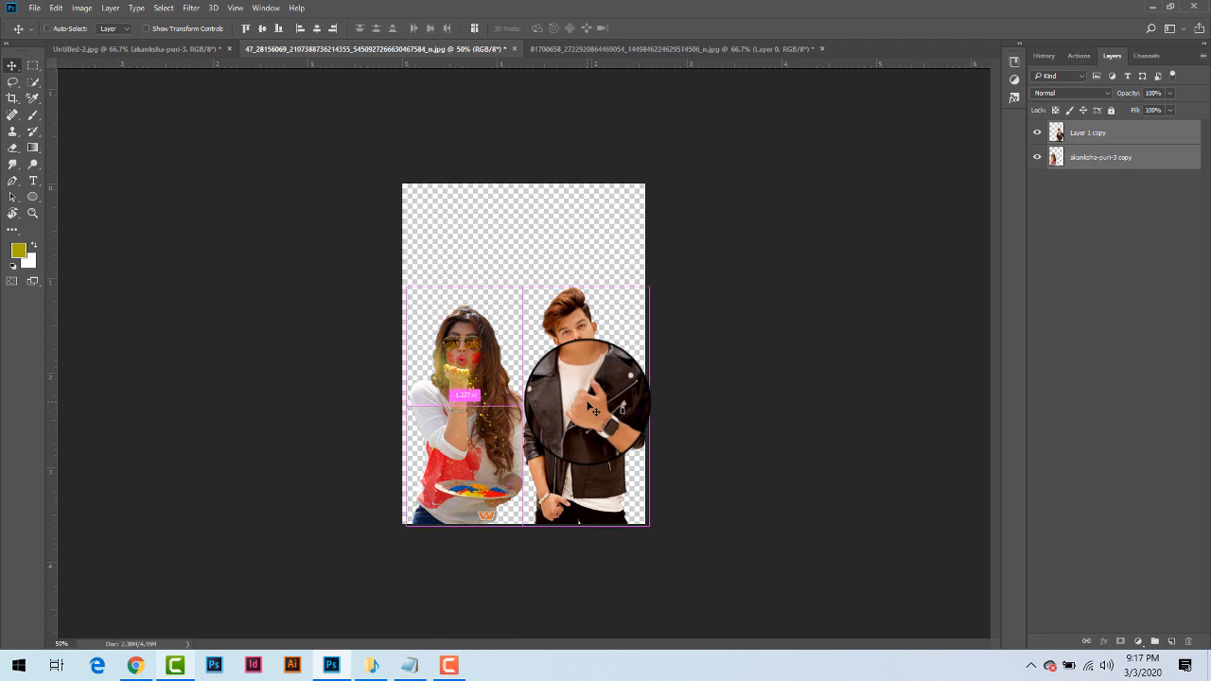
{"action": "left_click_drag", "start_coordinate": [592, 409], "coordinate": [593, 408]}
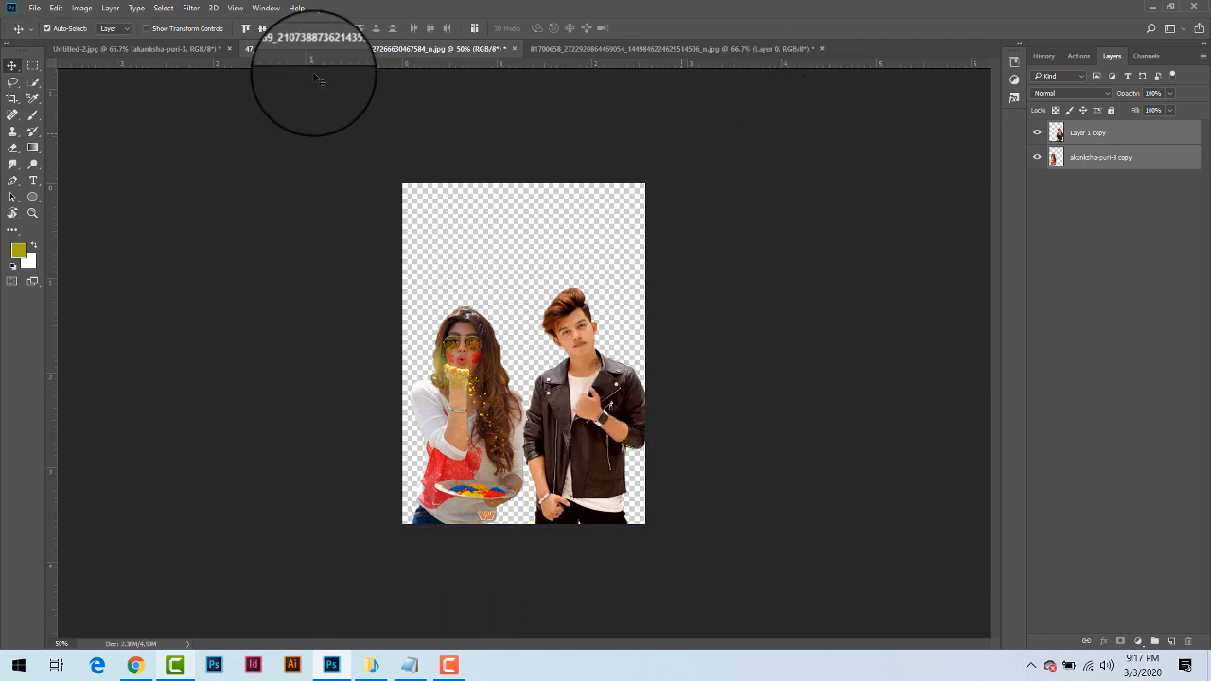
Hide the man's photo in the source document and copy its blurred yellow-powder background layer into the composite
{"action": "left_click", "coordinate": [602, 48]}
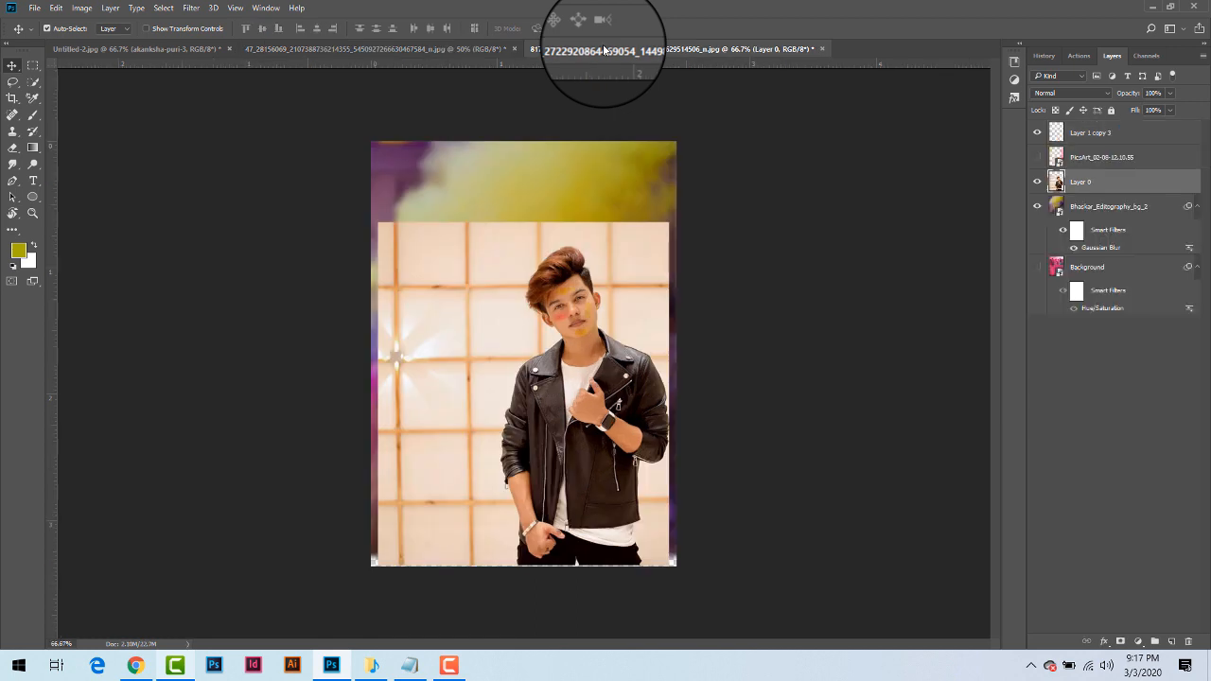
{"action": "left_click", "coordinate": [1037, 186]}
{"action": "left_click_drag", "start_coordinate": [498, 287], "coordinate": [432, 351]}
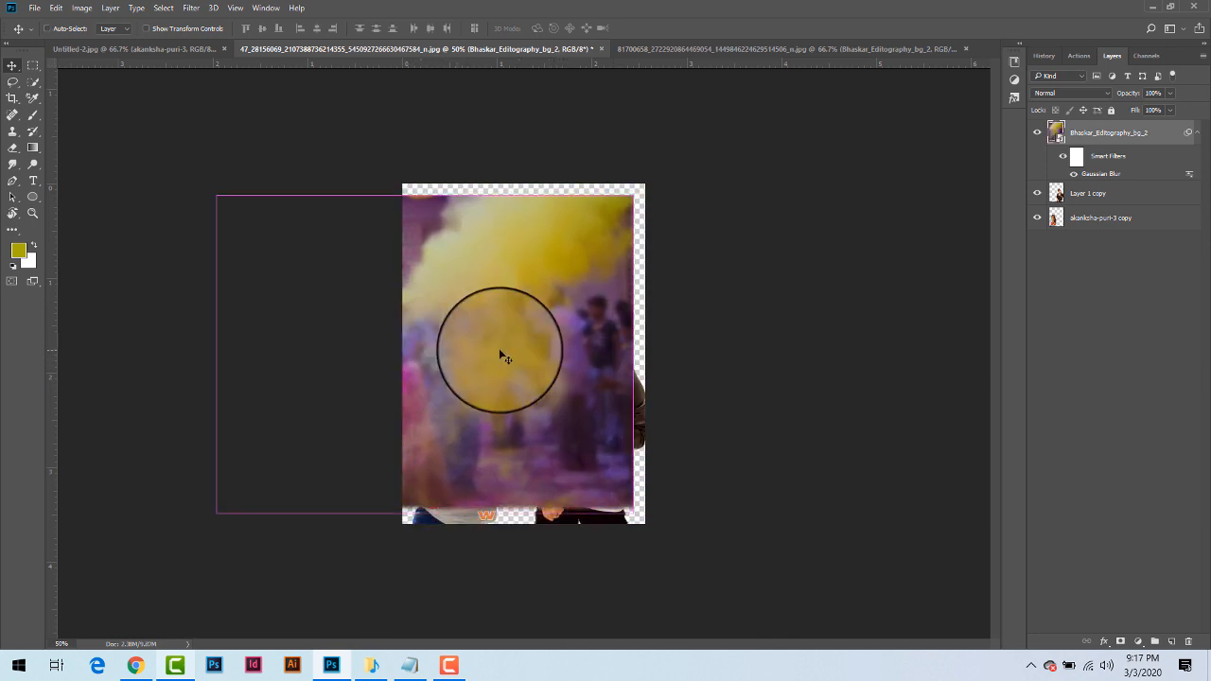
Enlarge the yellow-powder background to cover the whole canvas and place its layer beneath both cutouts
{"action": "key", "text": "ctrl+t"}
{"action": "left_click", "coordinate": [633, 144]}
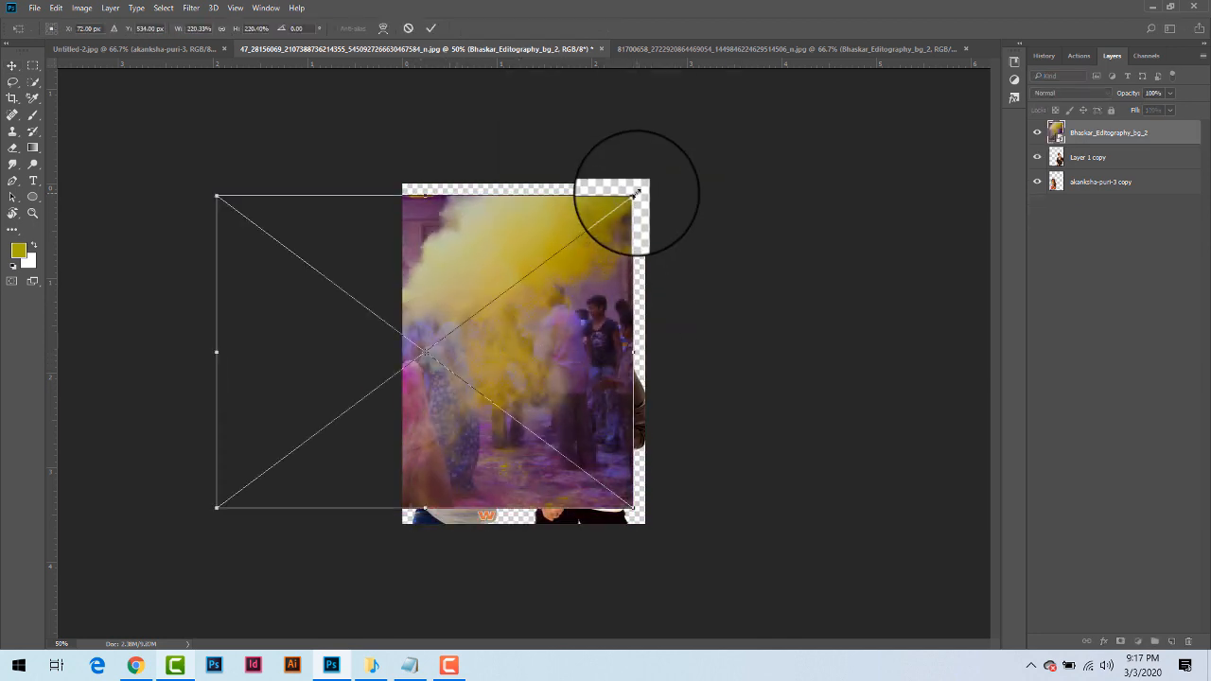
{"action": "left_click_drag", "start_coordinate": [637, 189], "coordinate": [653, 167]}
{"action": "left_click_drag", "start_coordinate": [611, 250], "coordinate": [604, 253]}
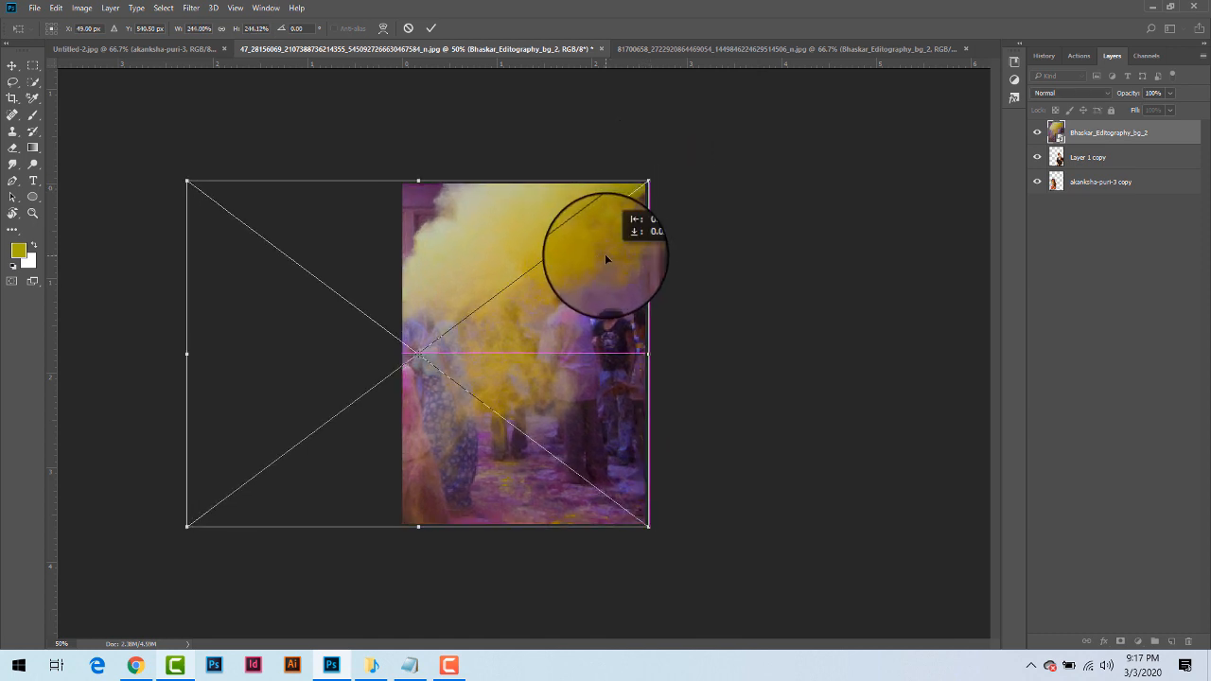
{"action": "left_click", "coordinate": [431, 30]}
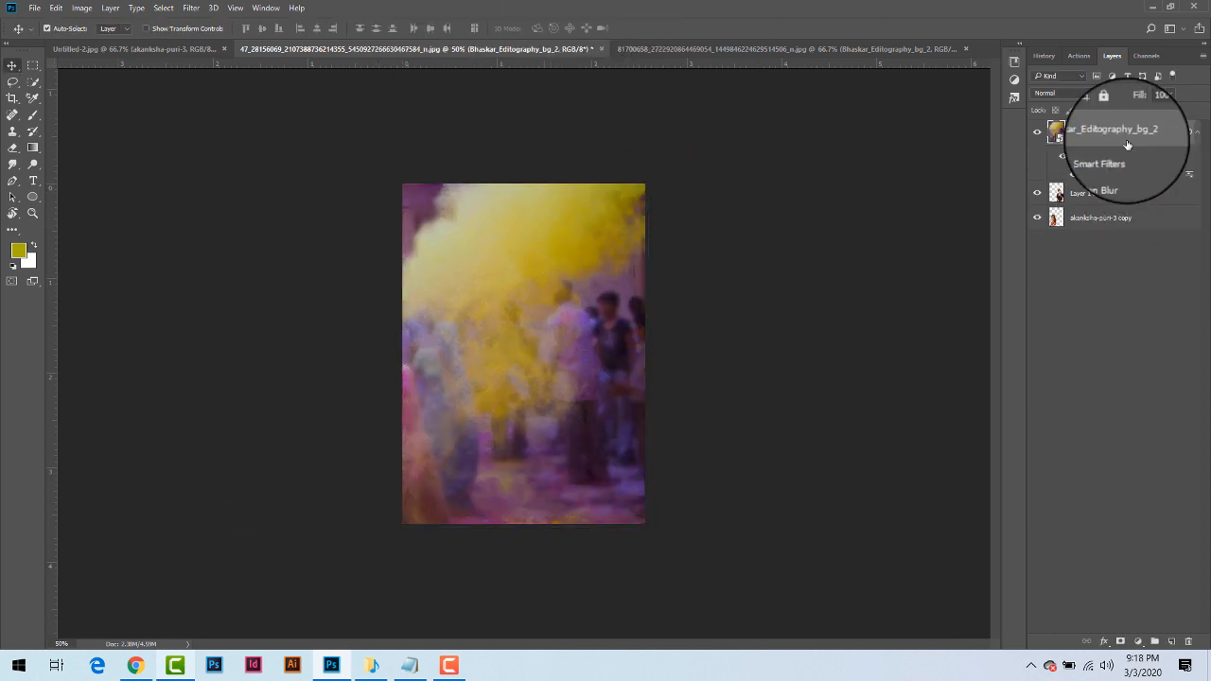
{"action": "left_click_drag", "start_coordinate": [1122, 135], "coordinate": [1134, 261]}
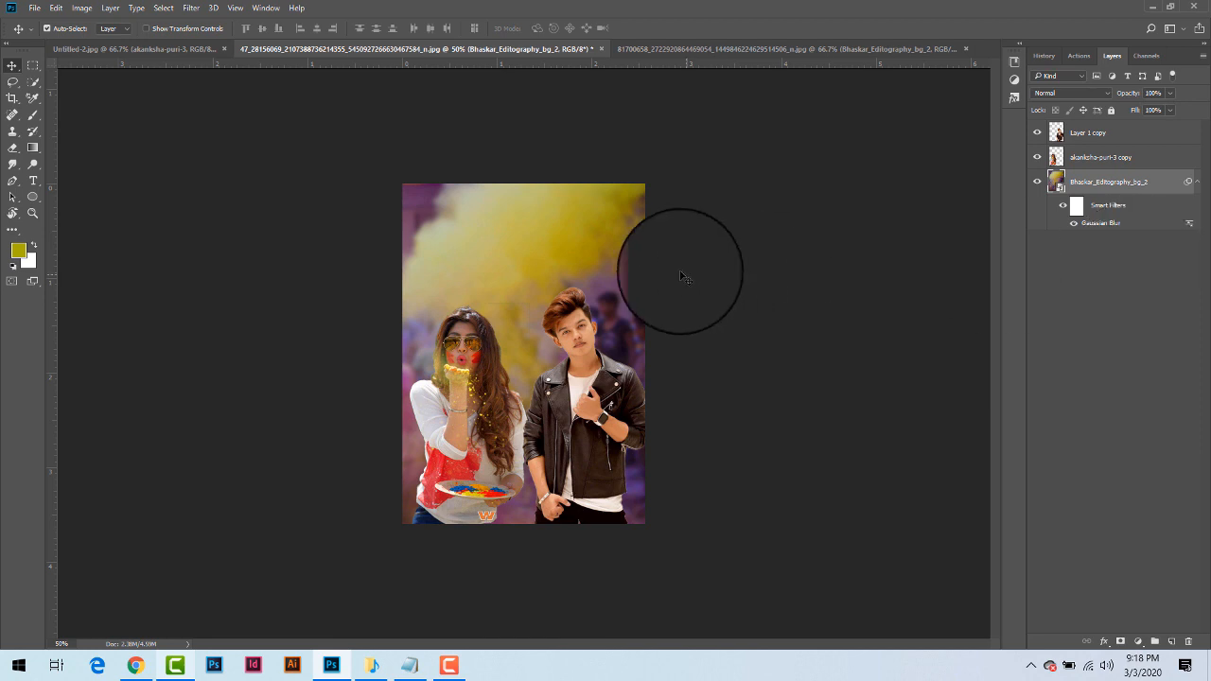
{"action": "left_click_drag", "start_coordinate": [615, 265], "coordinate": [615, 261]}
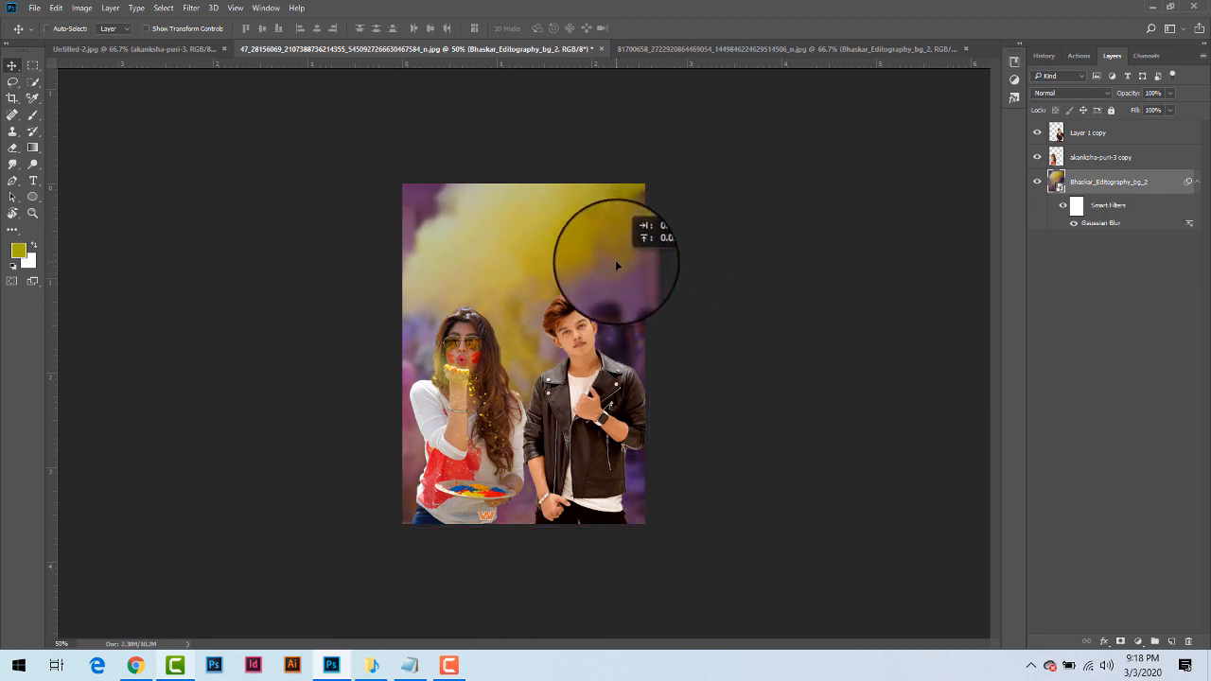
{"action": "left_click", "coordinate": [1087, 133]}
{"action": "left_click", "coordinate": [13, 147]}
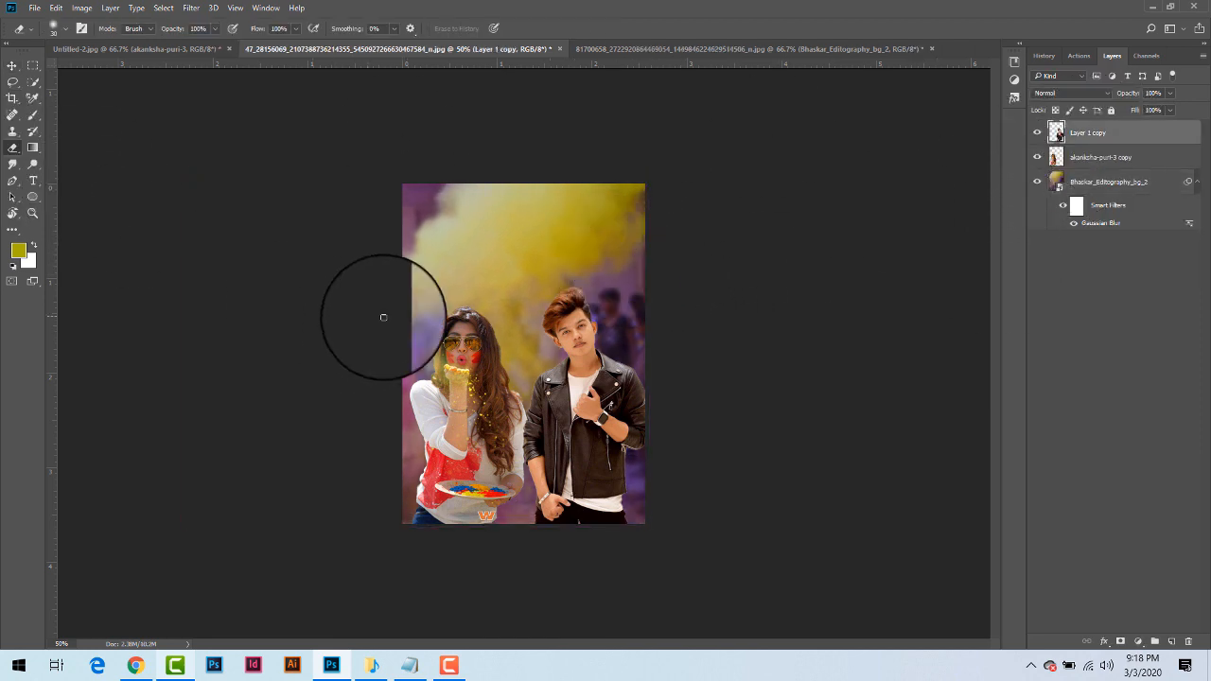
{"action": "left_click_drag", "start_coordinate": [383, 316], "coordinate": [429, 331]}
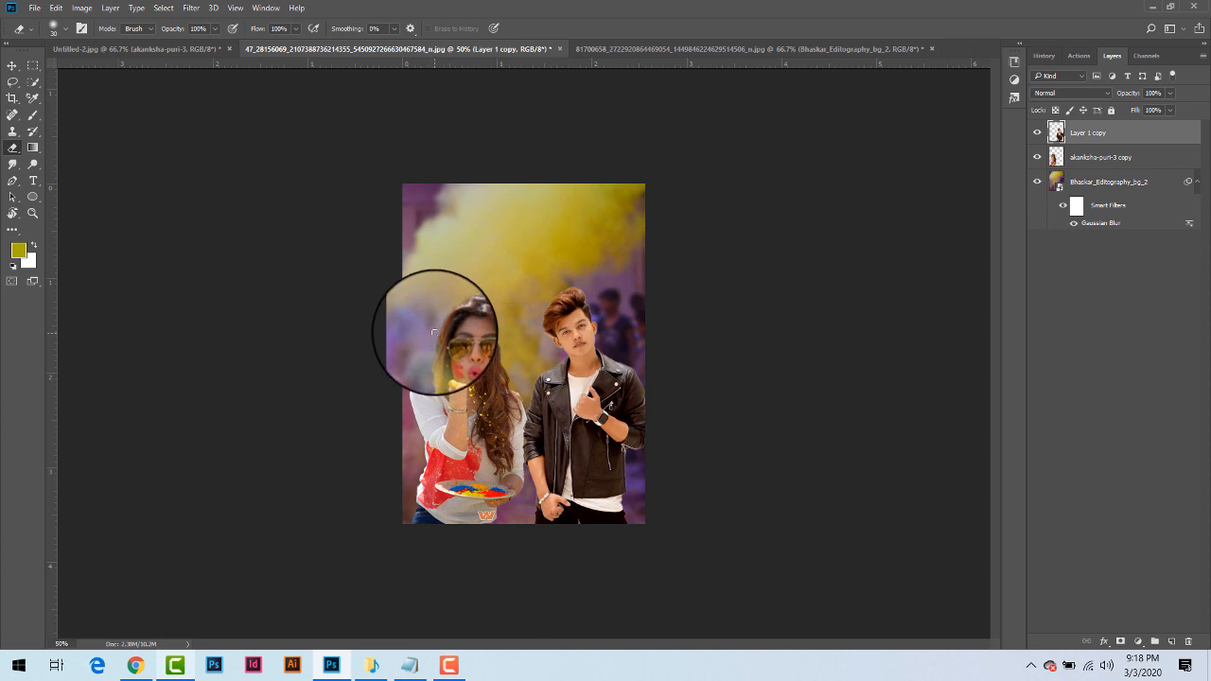
{"action": "left_click", "coordinate": [1078, 157]}
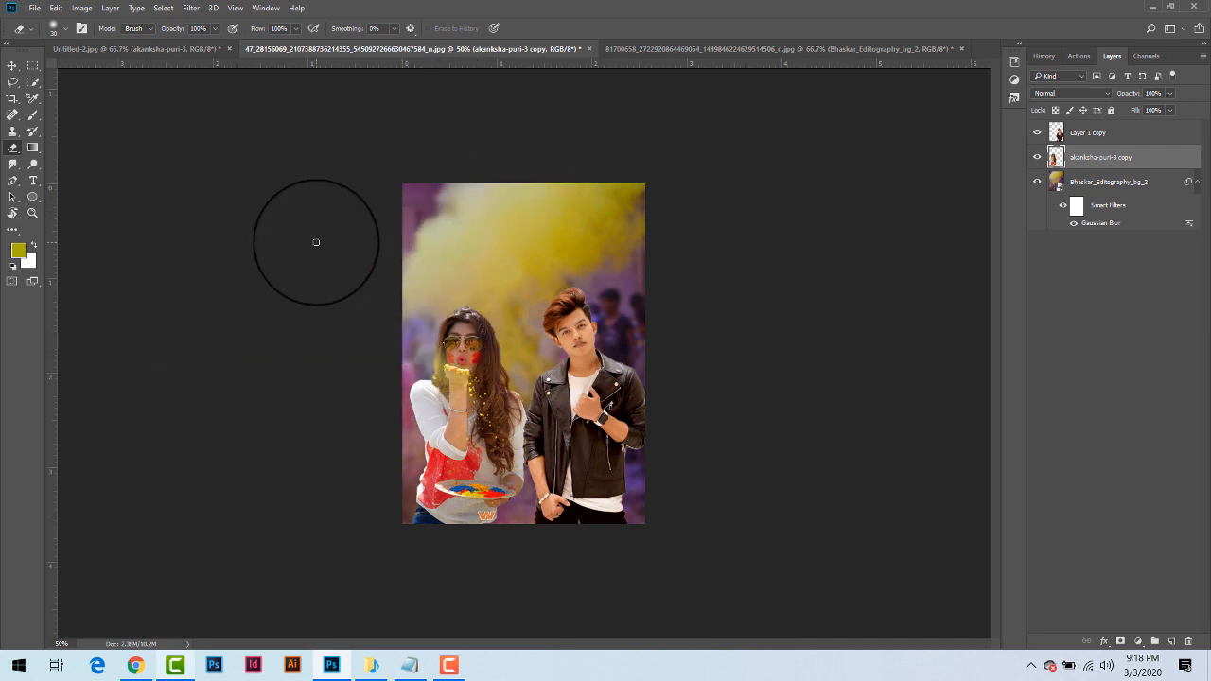
{"action": "key", "text": "ctrl+plus"}
{"action": "key", "text": "ctrl+minus"}
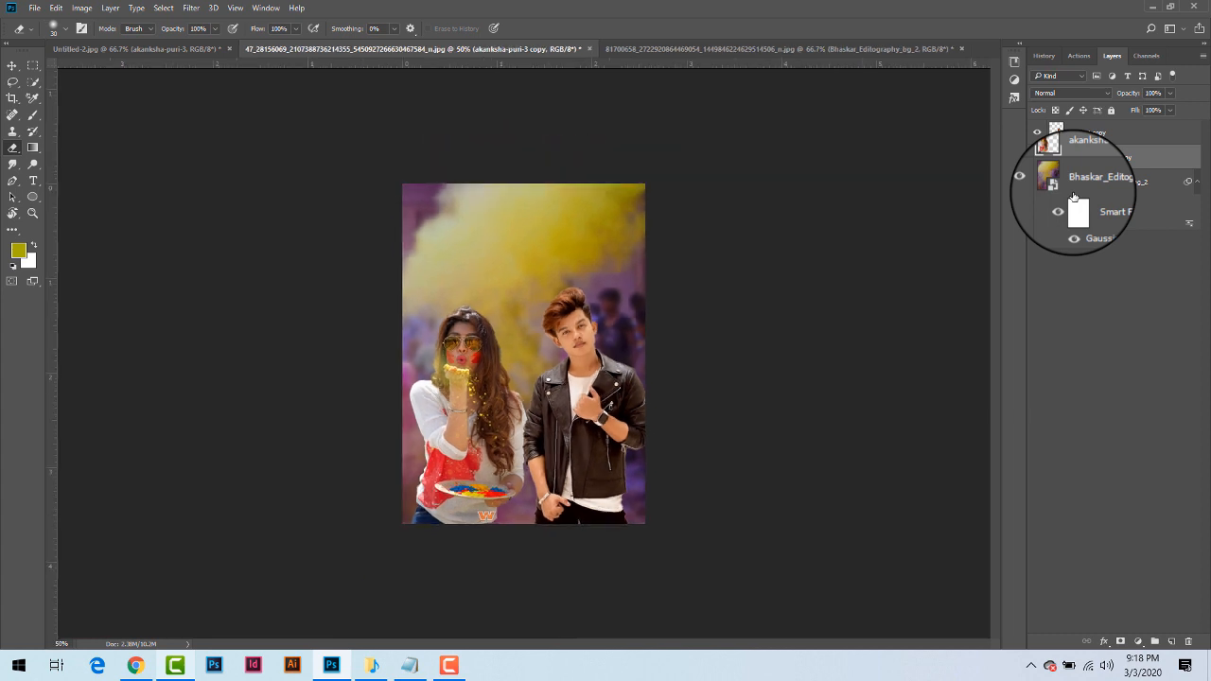
Show the PicsArt_02-08-12.10.55 powder overlay in the source document, copy it into the composite and position it above both cutouts
{"action": "left_click", "coordinate": [765, 45]}
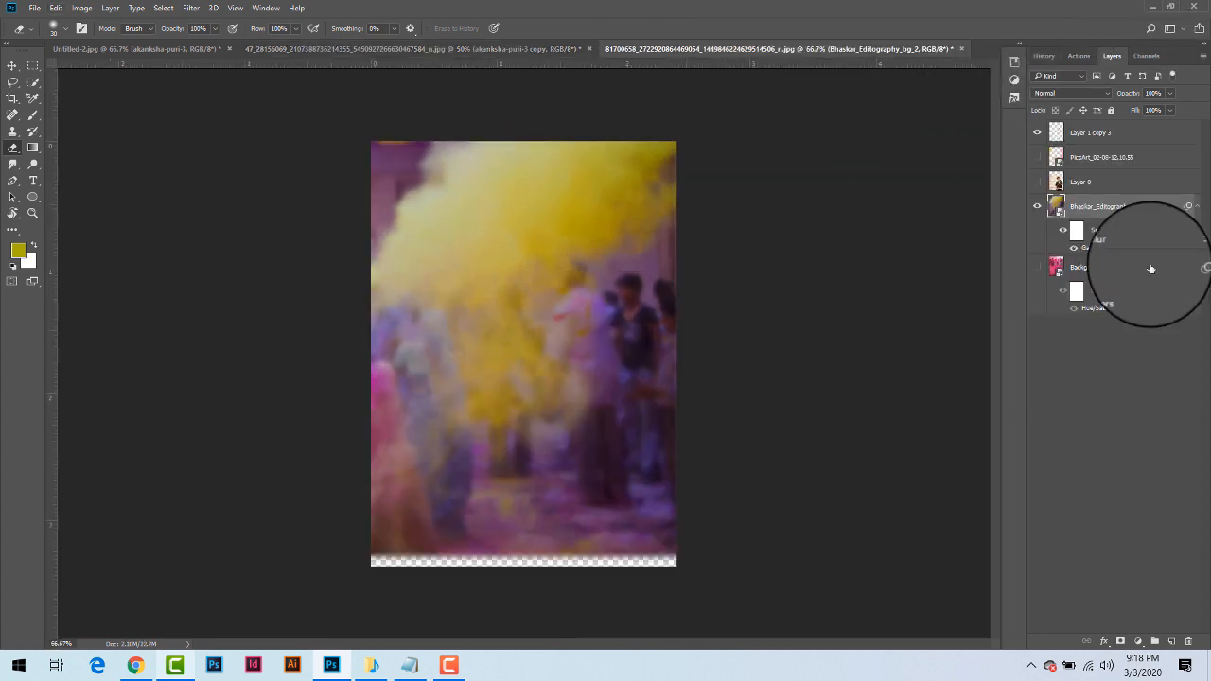
{"action": "left_click", "coordinate": [1083, 153]}
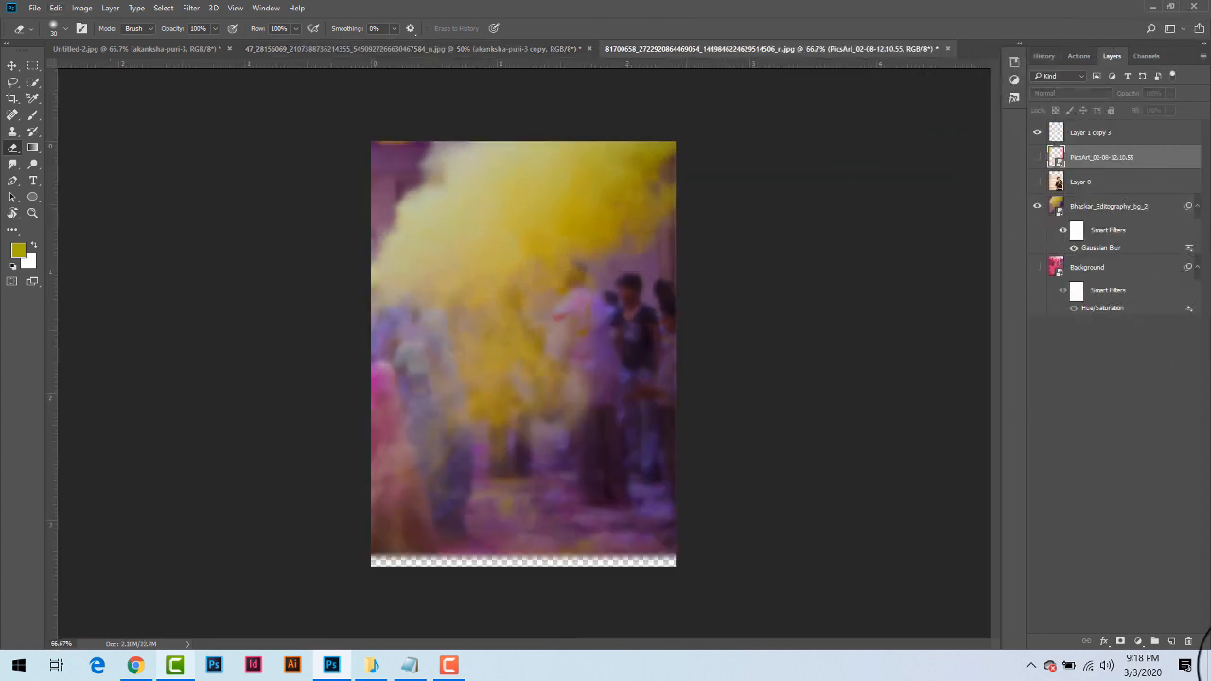
{"action": "left_click", "coordinate": [1037, 157]}
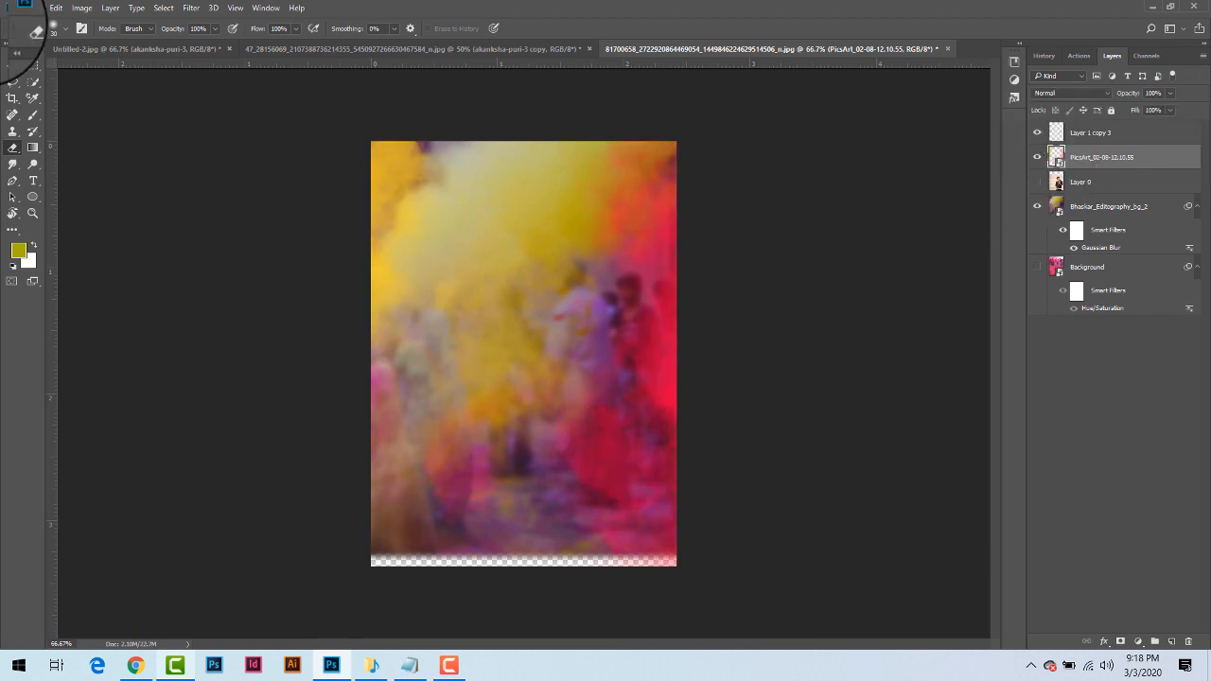
{"action": "left_click", "coordinate": [14, 66]}
{"action": "left_click_drag", "start_coordinate": [563, 125], "coordinate": [483, 300]}
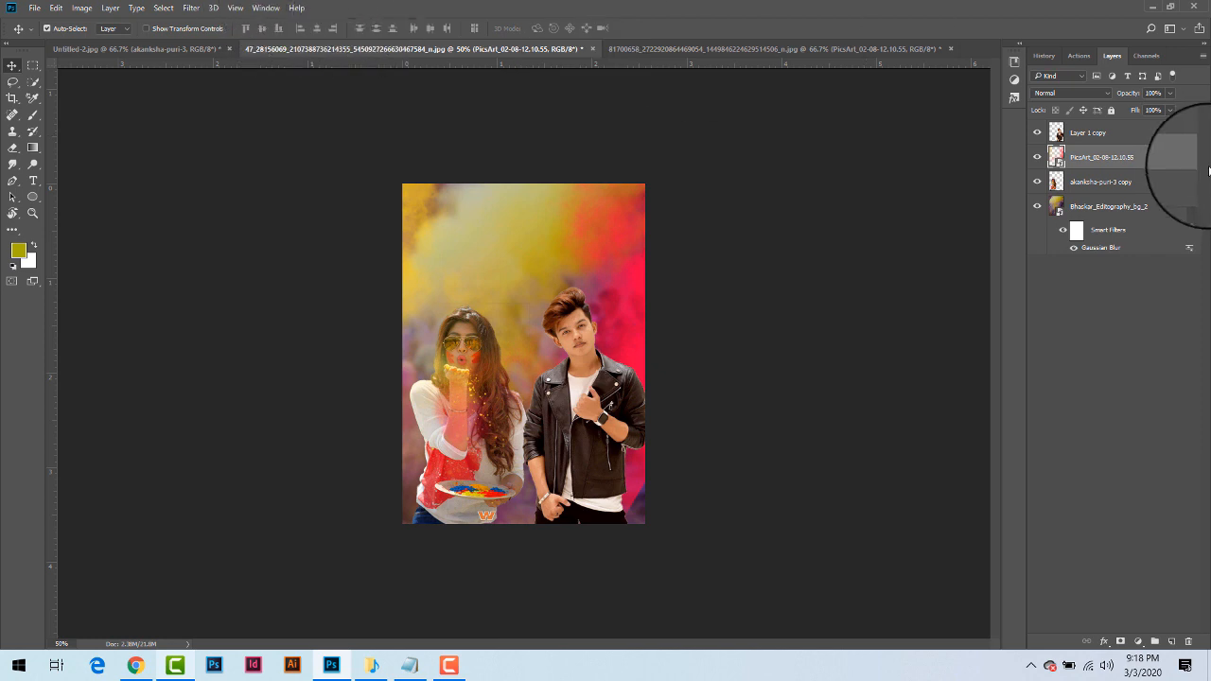
{"action": "left_click_drag", "start_coordinate": [1113, 157], "coordinate": [1106, 133]}
{"action": "left_click_drag", "start_coordinate": [747, 337], "coordinate": [684, 375]}
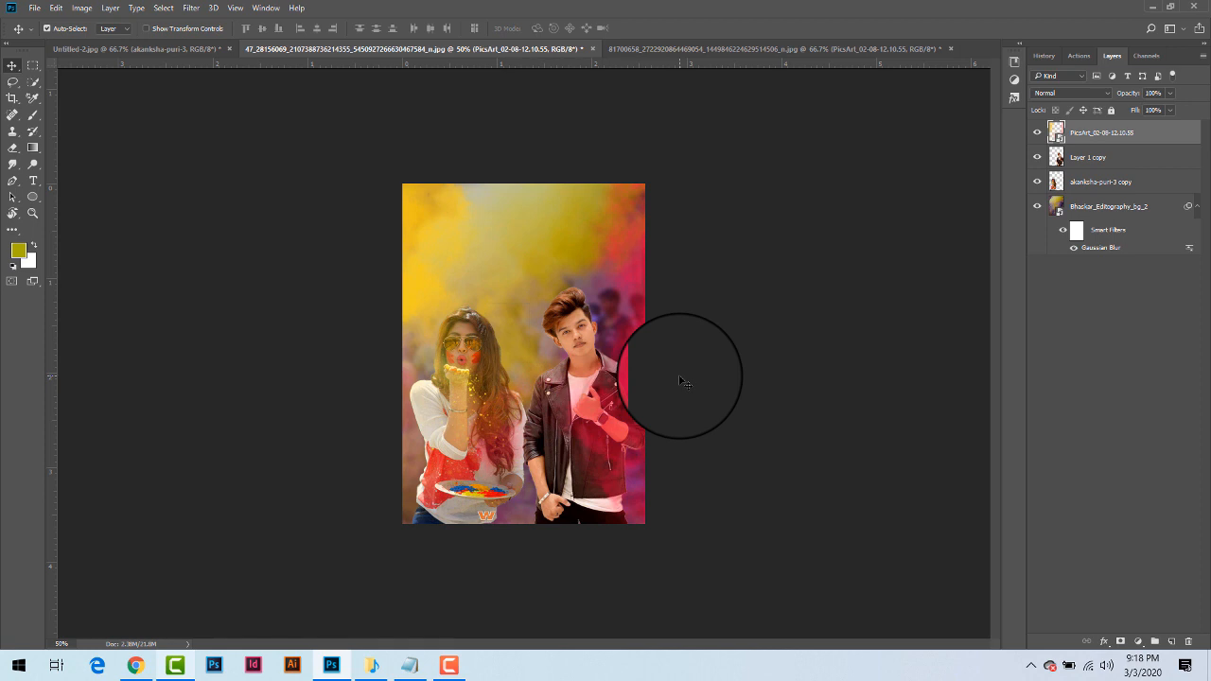
Isolate the face-paint layer in the source document, then copy it into the composite and place it over the man's face
{"action": "left_click", "coordinate": [668, 48]}
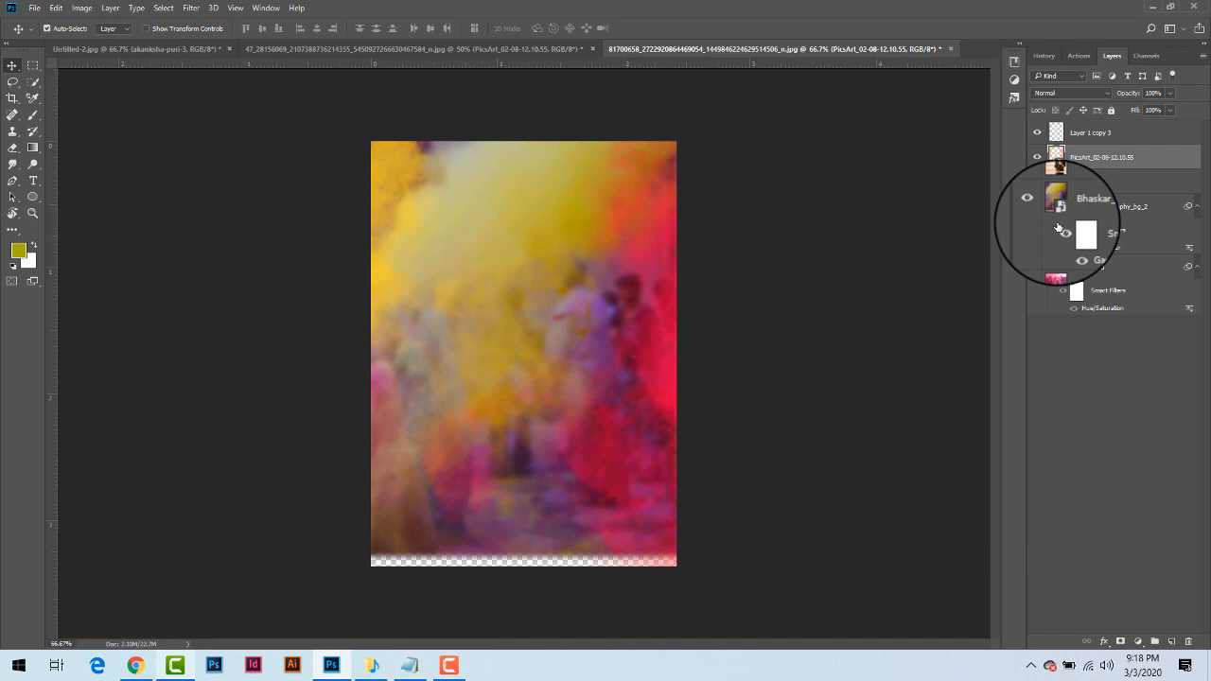
{"action": "left_click", "coordinate": [1069, 139]}
{"action": "left_click", "coordinate": [1037, 159]}
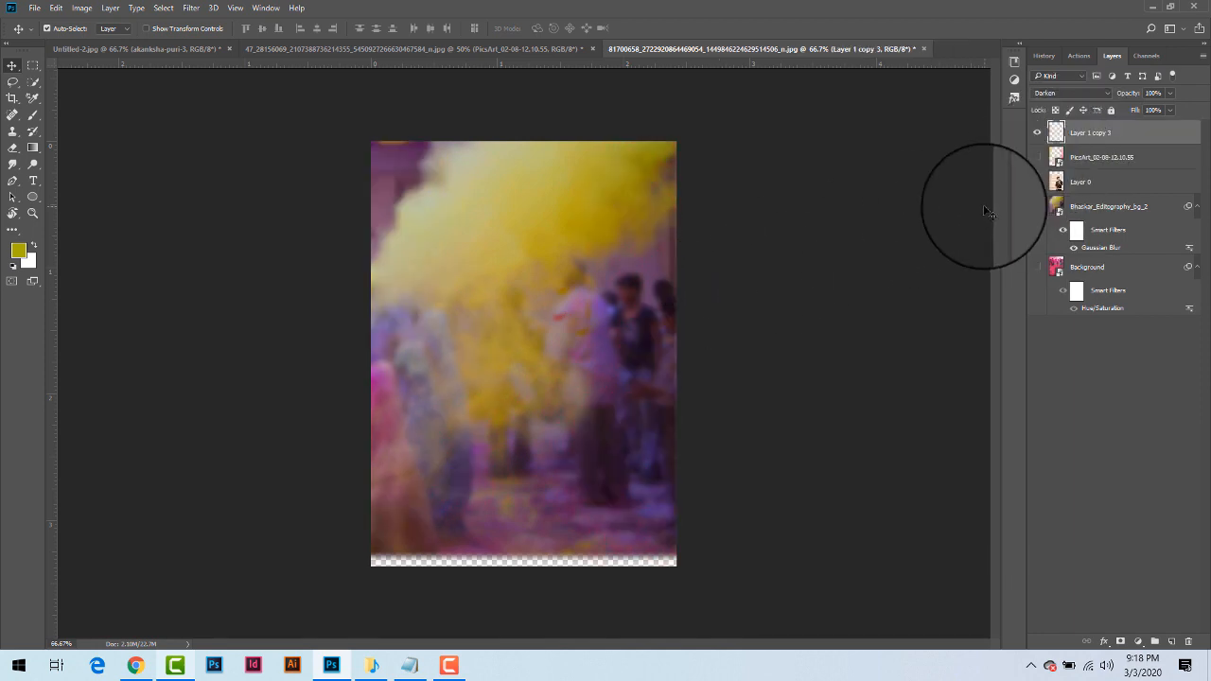
{"action": "left_click", "coordinate": [1036, 206]}
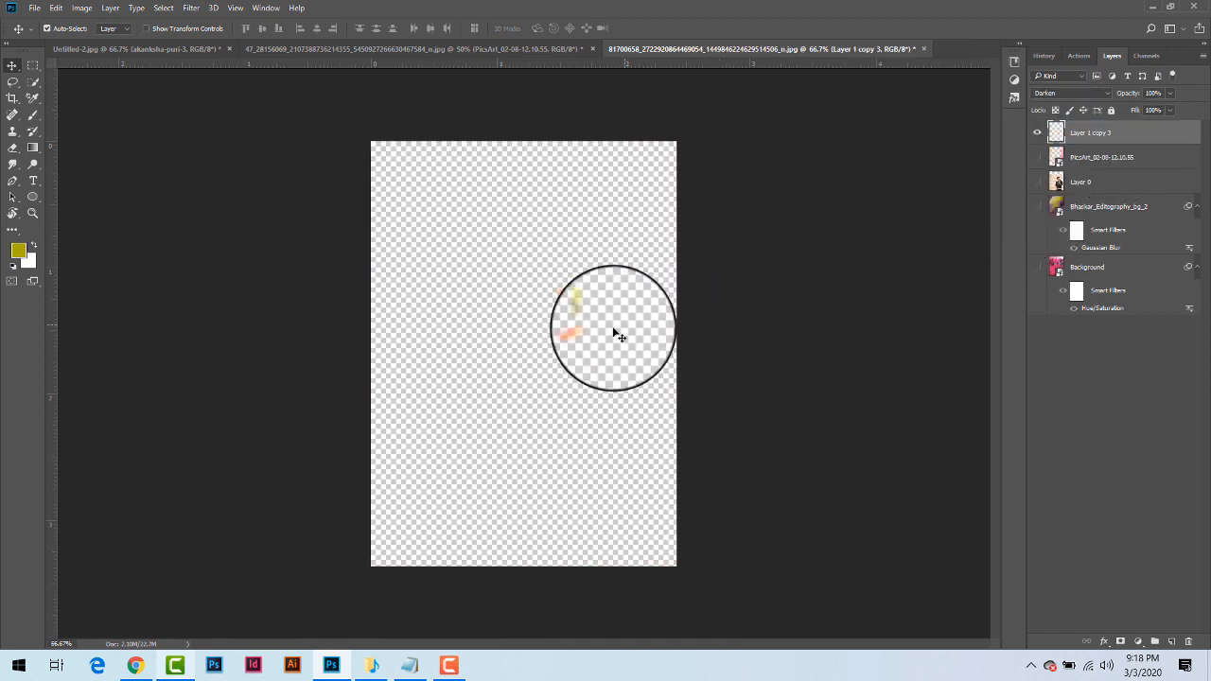
{"action": "left_click_drag", "start_coordinate": [594, 316], "coordinate": [667, 315]}
{"action": "key", "text": "ctrl+plus"}
{"action": "key", "text": "ctrl+plus"}
{"action": "key", "text": "ctrl+minus"}
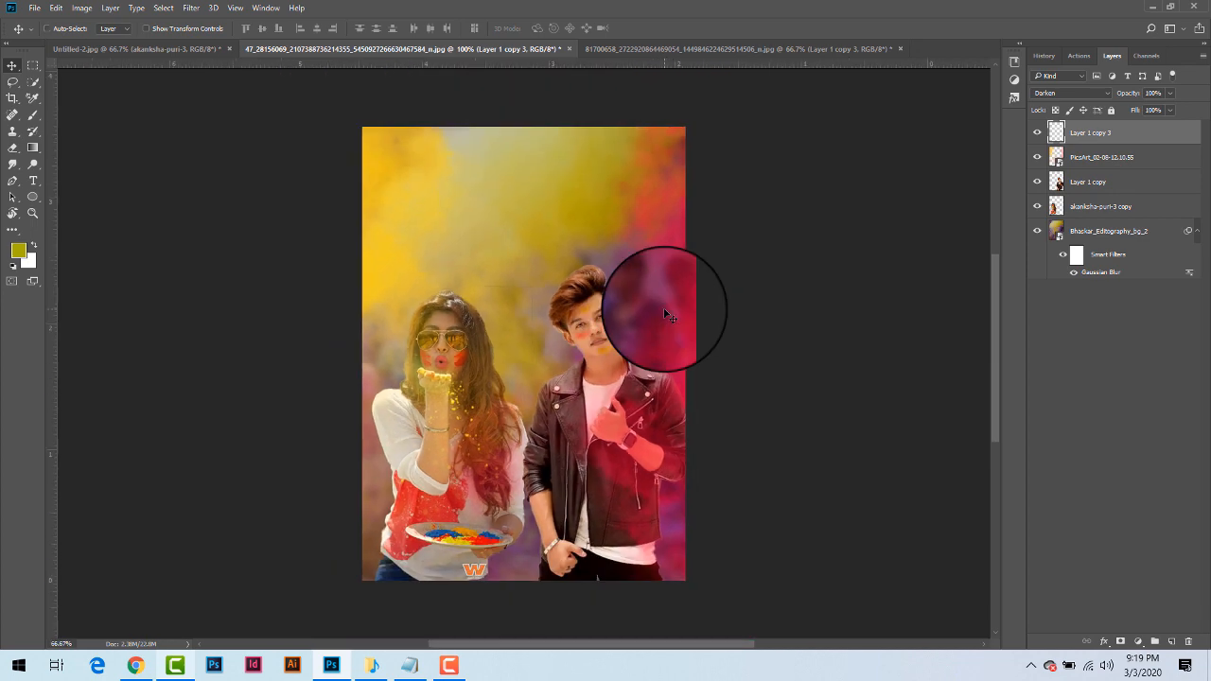
{"action": "key", "text": "ctrl+minus"}
Set the face-paint layer's blend mode to Normal and its opacity to 79%
{"action": "left_click", "coordinate": [1054, 93]}
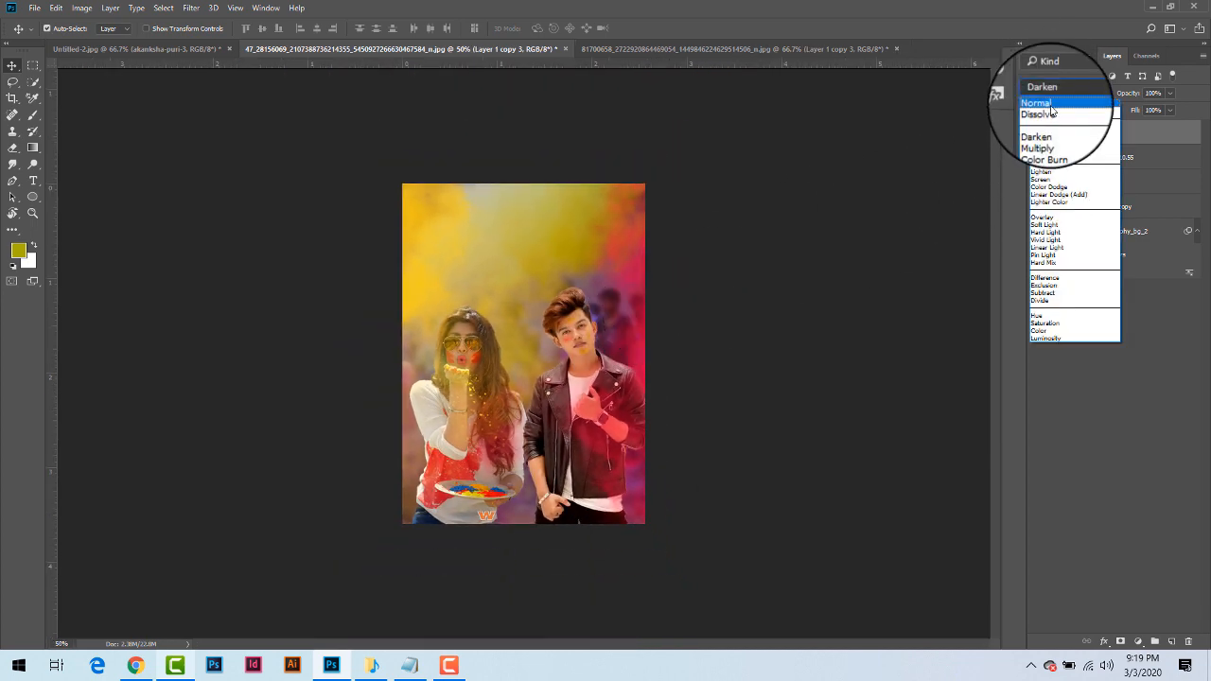
{"action": "left_click", "coordinate": [1051, 104]}
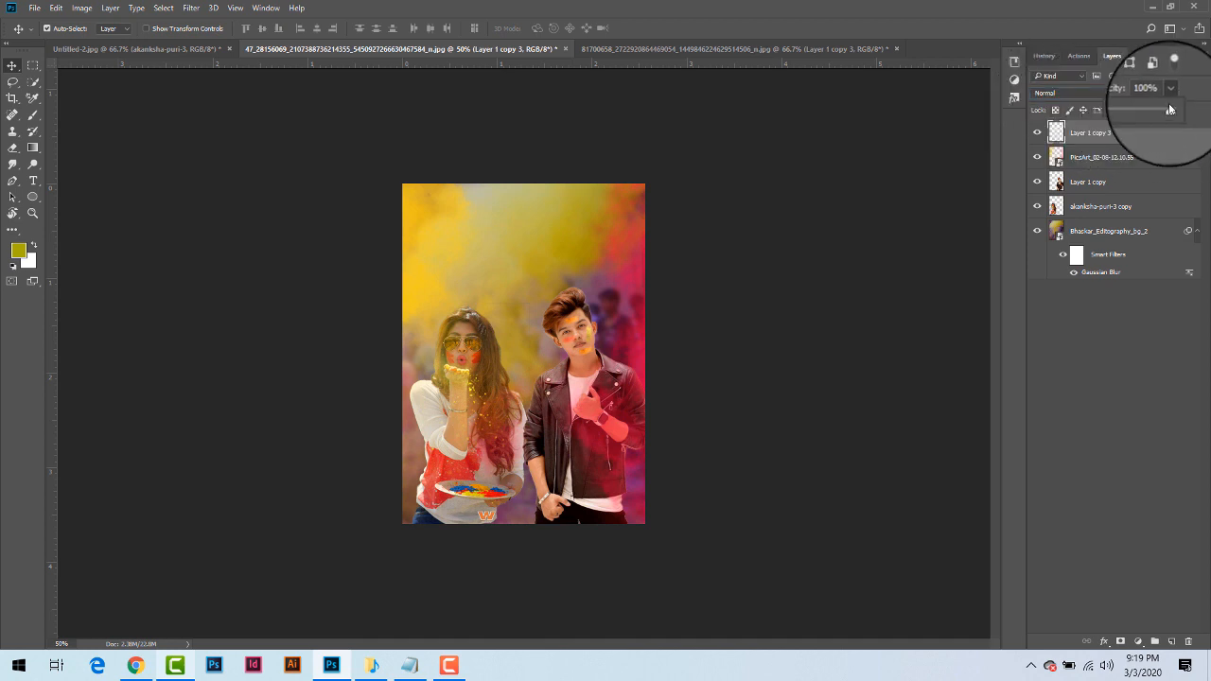
{"action": "mouse_move", "coordinate": [1154, 109]}
{"action": "left_mouse_down"}
{"action": "mouse_move", "coordinate": [1131, 109]}
{"action": "mouse_move", "coordinate": [1156, 111]}
{"action": "left_mouse_up"}
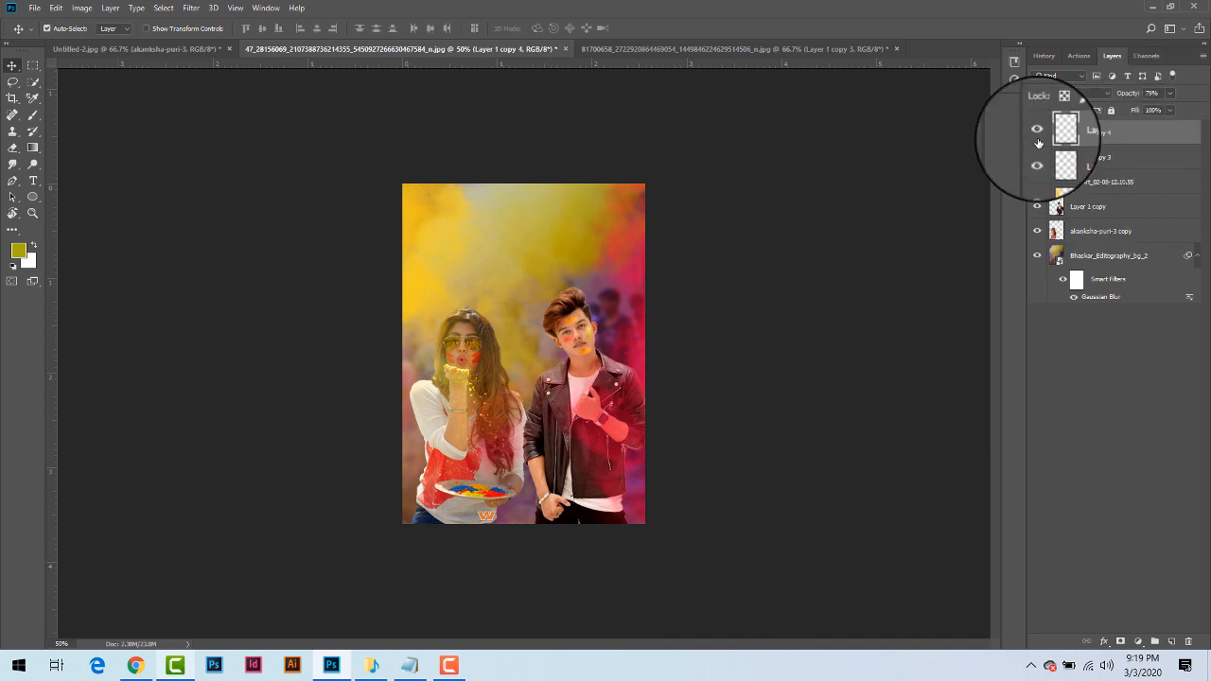
Set the duplicate face-paint layer to Multiply at 20% opacity and merge it into the layer below
{"action": "left_click", "coordinate": [1068, 93]}
{"action": "left_click", "coordinate": [1057, 137]}
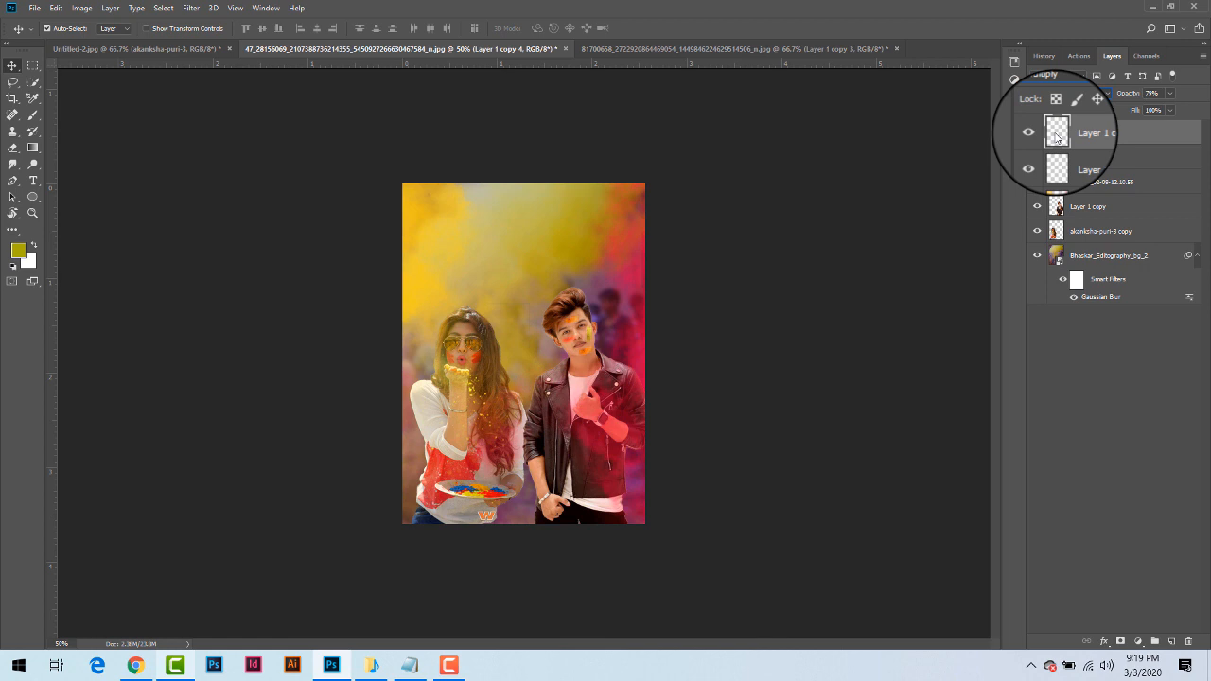
{"action": "left_click", "coordinate": [1169, 92]}
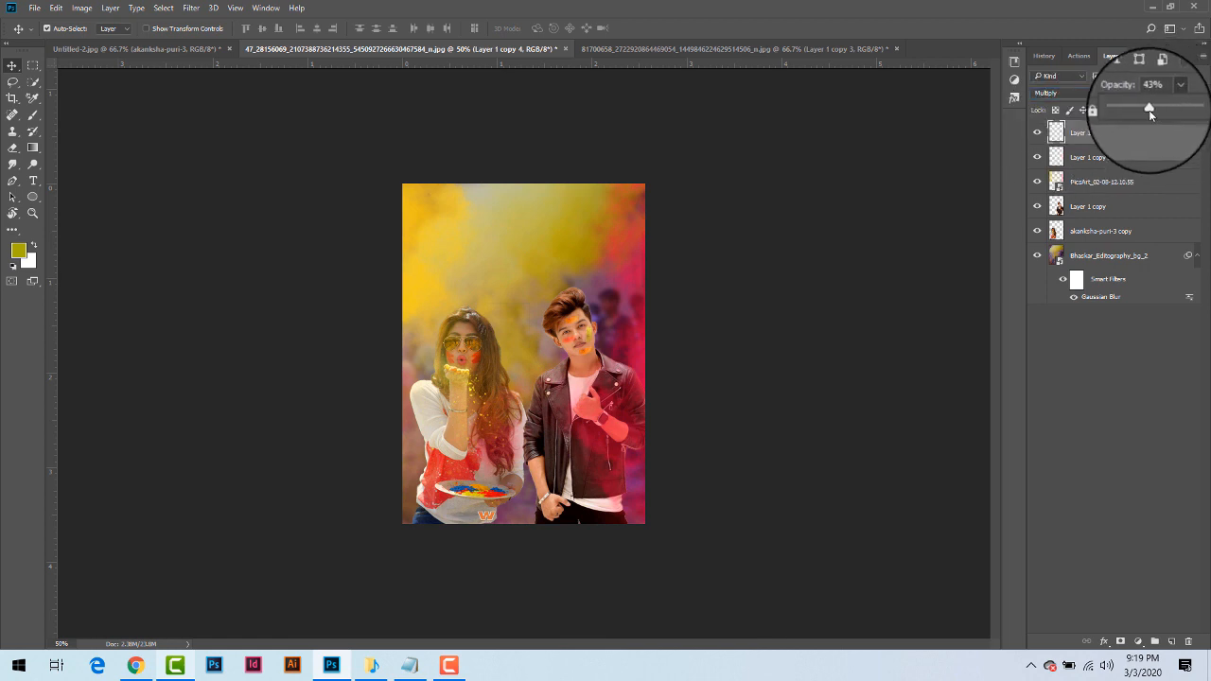
{"action": "left_click_drag", "start_coordinate": [1149, 111], "coordinate": [1128, 111]}
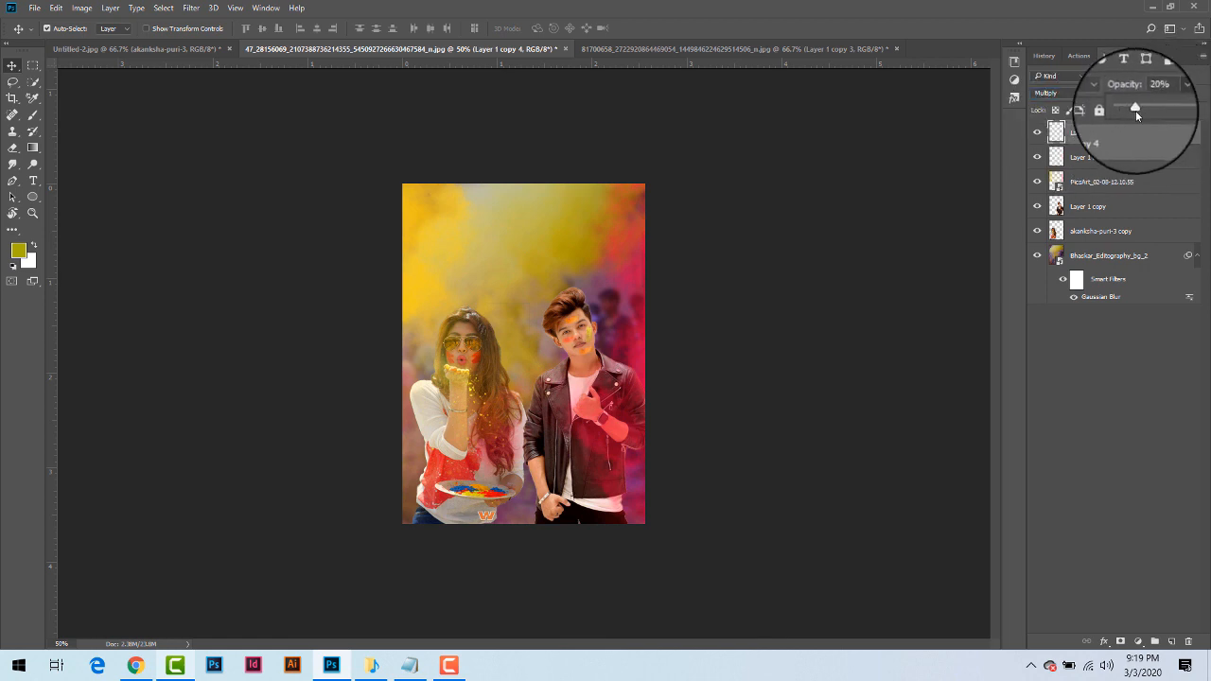
{"action": "right_click", "coordinate": [1107, 133]}
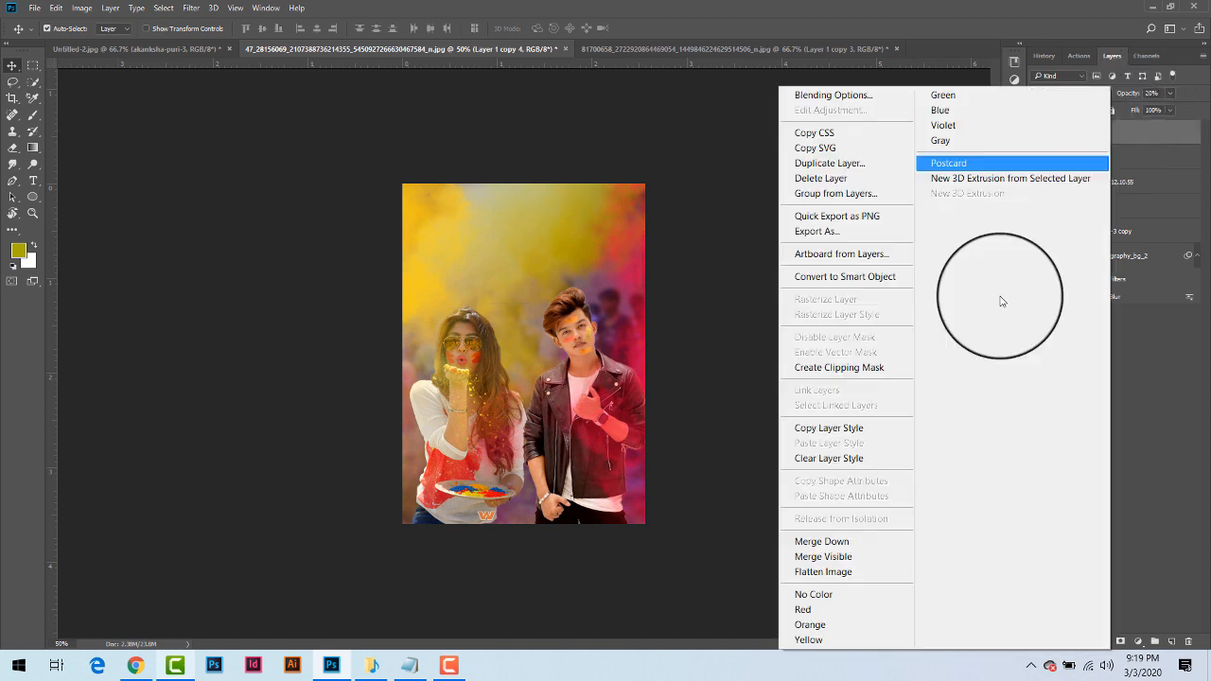
{"action": "left_click", "coordinate": [868, 544]}
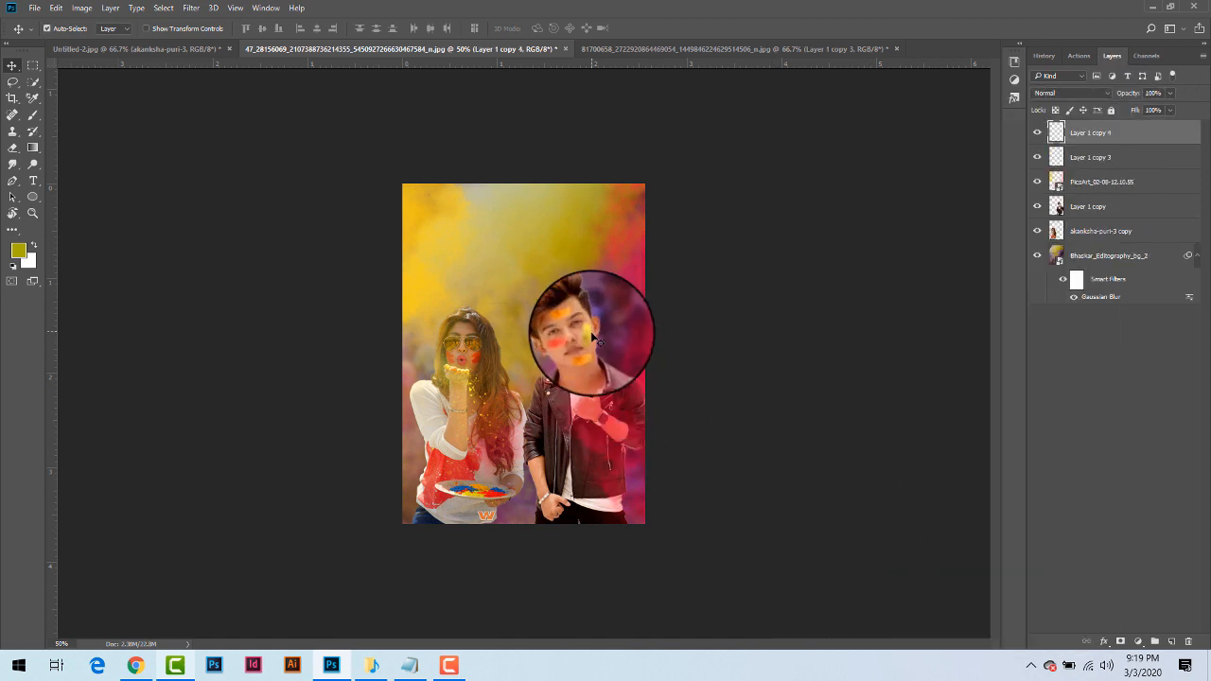
Move the copy of the merged face paint onto the woman's face
{"action": "mouse_move", "coordinate": [590, 337]}
{"action": "left_mouse_down"}
{"action": "mouse_move", "coordinate": [548, 491]}
{"action": "mouse_move", "coordinate": [536, 457]}
{"action": "left_mouse_up"}
{"action": "mouse_move", "coordinate": [478, 363]}
{"action": "left_mouse_down"}
{"action": "mouse_move", "coordinate": [476, 346]}
{"action": "mouse_move", "coordinate": [518, 331]}
{"action": "mouse_move", "coordinate": [599, 382]}
{"action": "mouse_move", "coordinate": [564, 288]}
{"action": "mouse_move", "coordinate": [569, 300]}
{"action": "mouse_move", "coordinate": [463, 354]}
{"action": "left_mouse_up"}
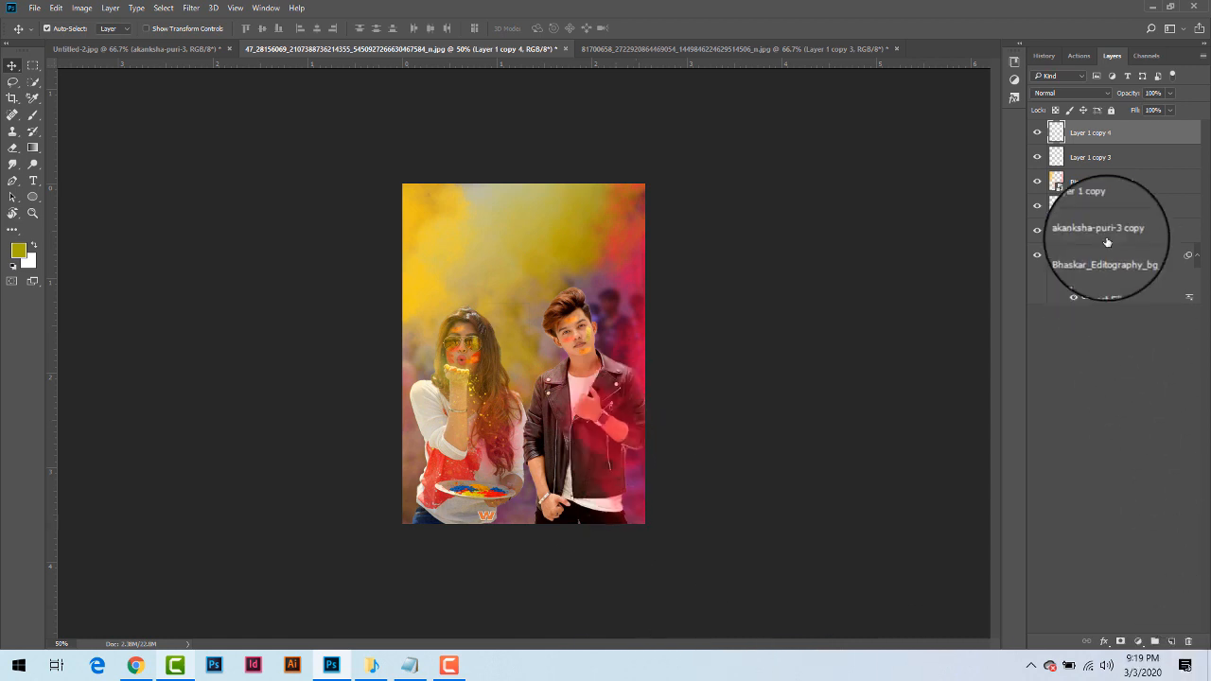
Add a new layer directly above the man's cutout and set its blend mode to Overlay
{"action": "left_click", "coordinate": [1102, 210]}
{"action": "left_click", "coordinate": [1171, 642]}
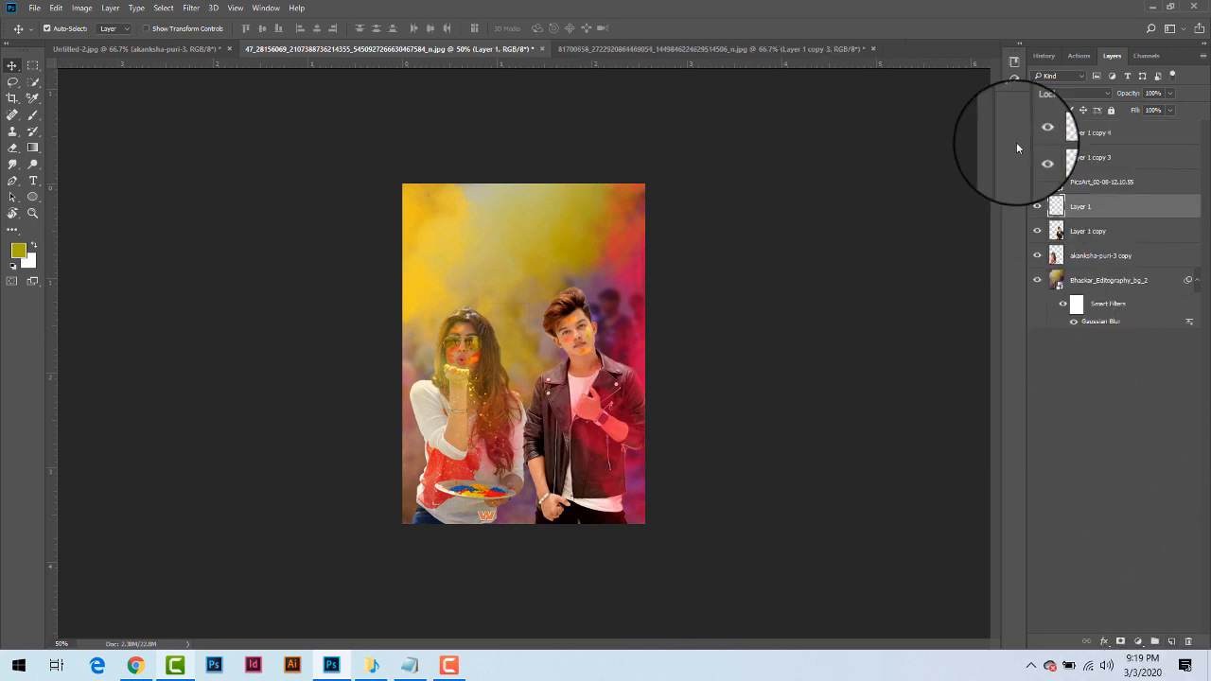
{"action": "left_click", "coordinate": [1069, 93]}
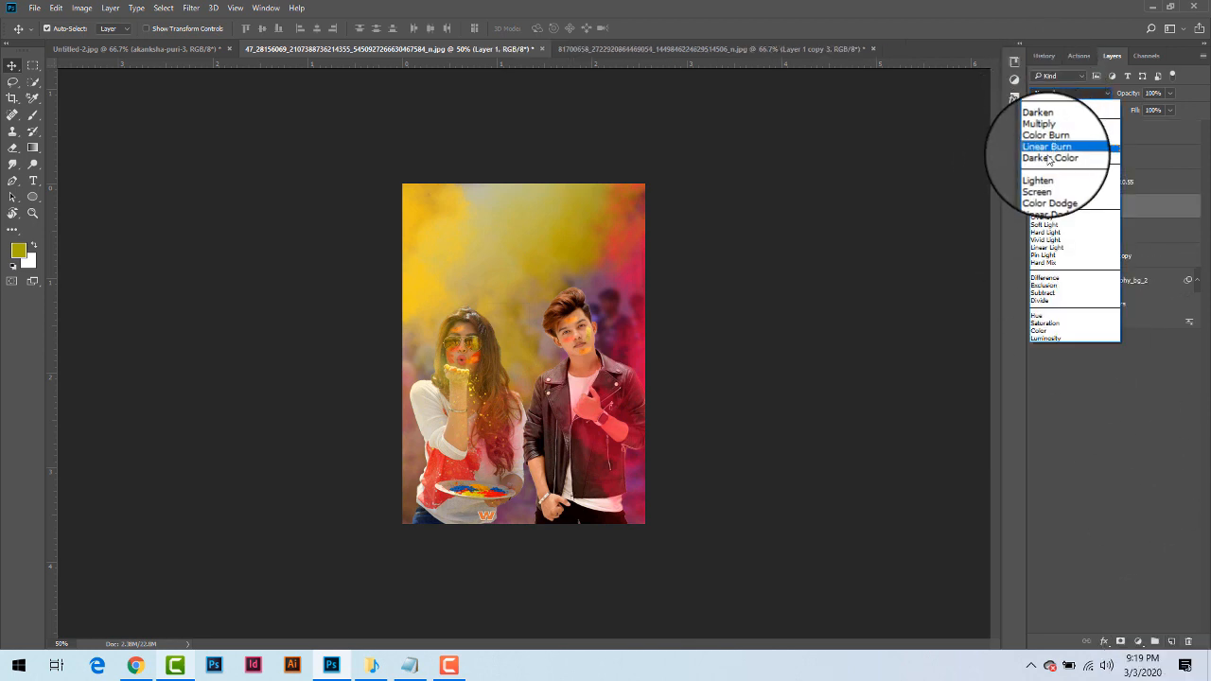
{"action": "left_click", "coordinate": [1048, 217]}
Choose the Brush tool and set the foreground colour to a bright pinkish red
{"action": "left_click", "coordinate": [30, 116]}
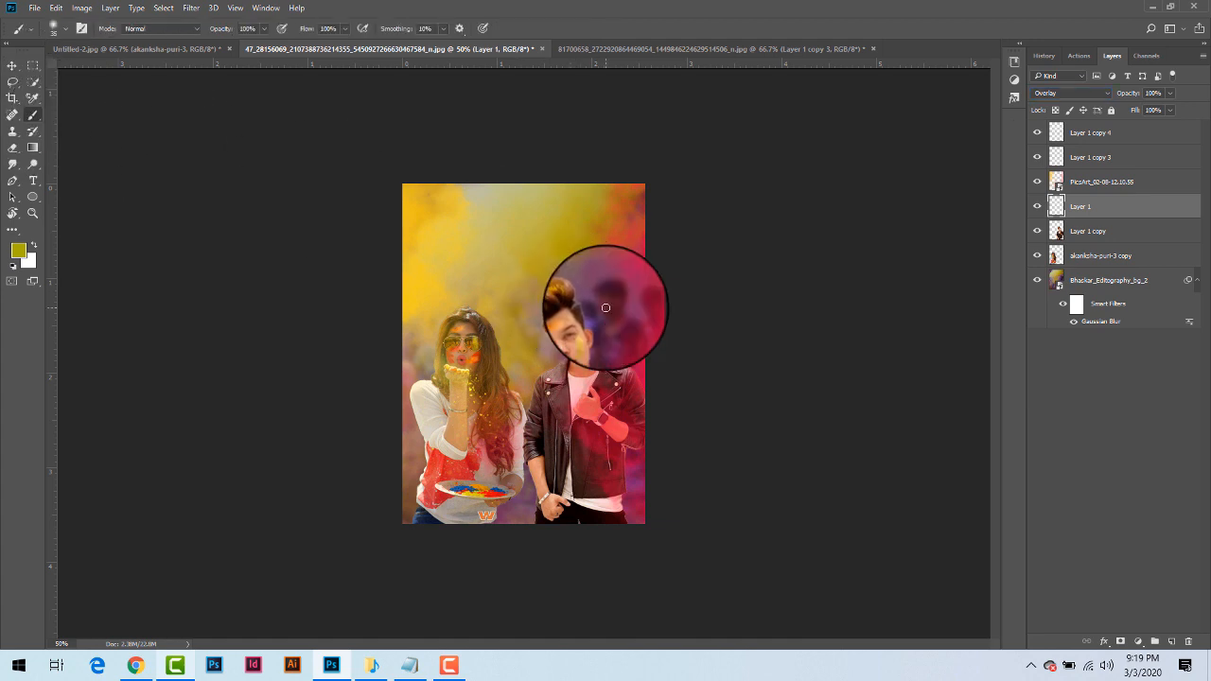
{"action": "key", "text": "ctrl+plus"}
{"action": "left_click", "coordinate": [18, 250]}
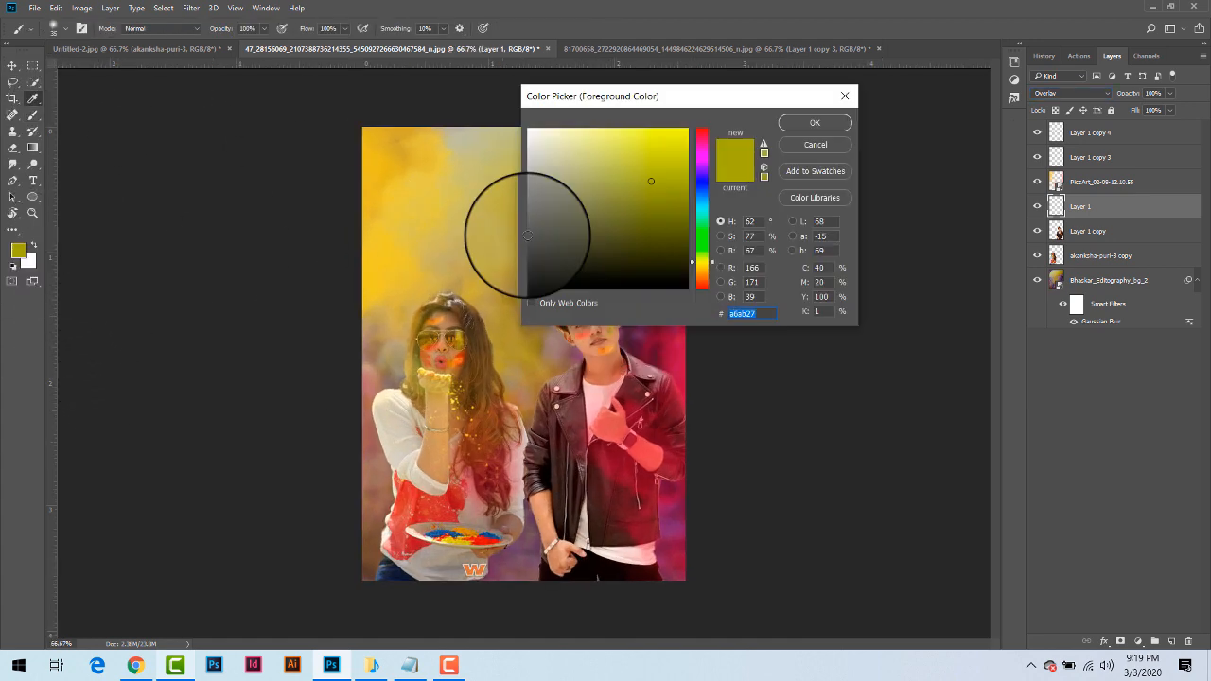
{"action": "left_click", "coordinate": [685, 129]}
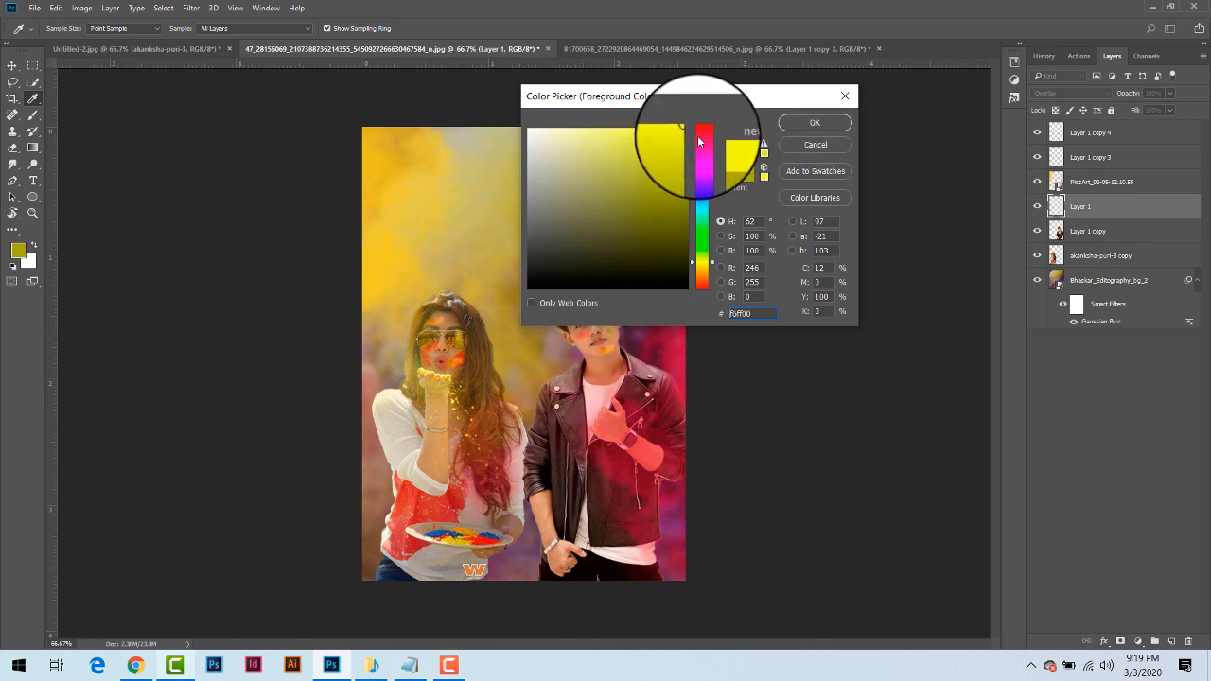
{"action": "left_click", "coordinate": [698, 140]}
{"action": "left_click", "coordinate": [804, 123]}
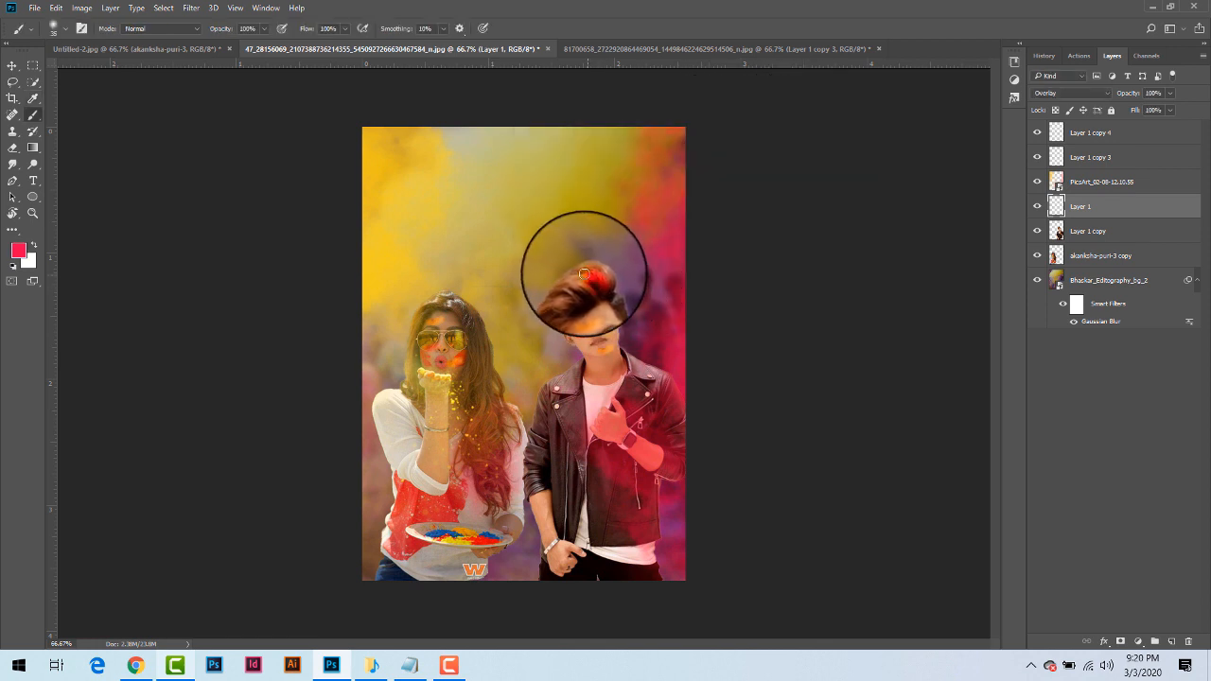
Paint pinkish-red strands into the man's hair on the Overlay layer, redoing the first stroke
{"action": "left_click_drag", "start_coordinate": [585, 274], "coordinate": [581, 275]}
{"action": "key", "text": "ctrl+z"}
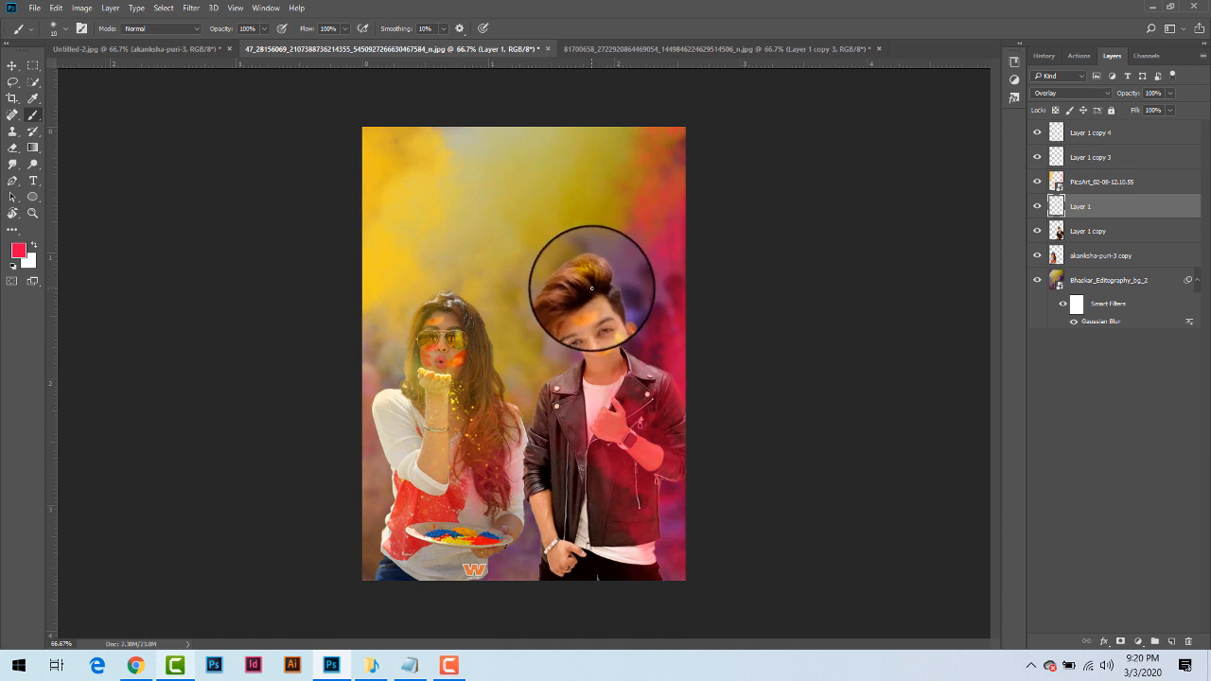
{"action": "left_click_drag", "start_coordinate": [591, 288], "coordinate": [572, 280]}
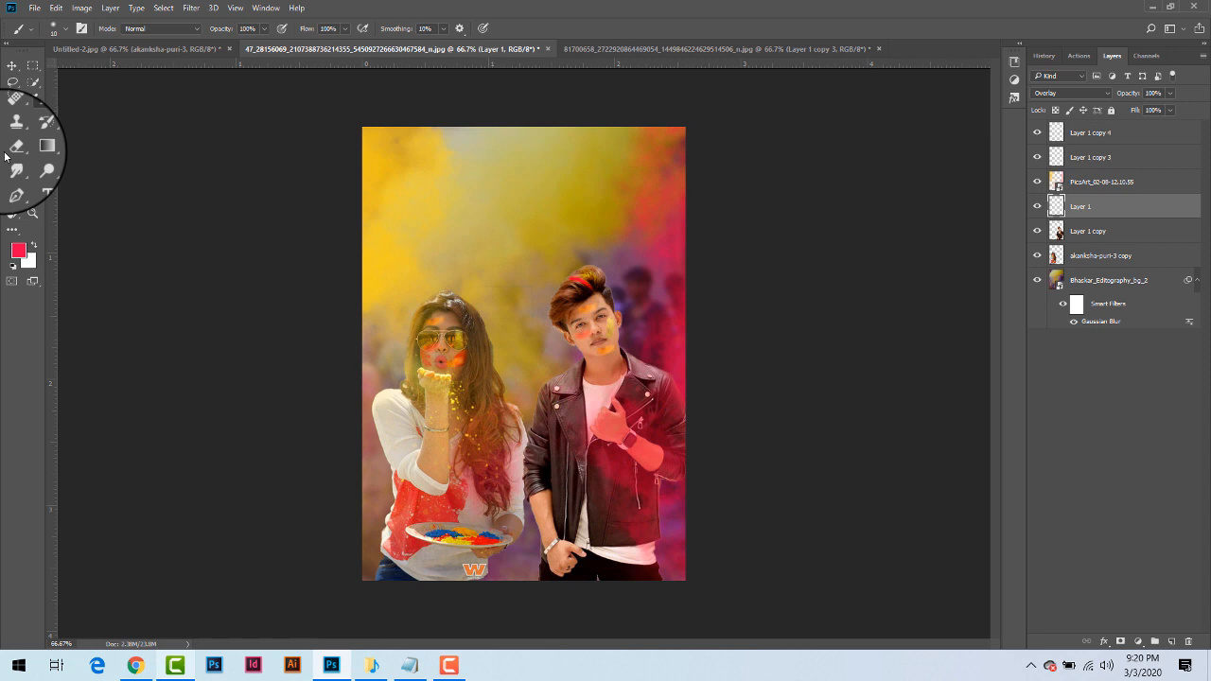
Set the foreground colour to yellow ffd300 and paint yellow strands into the man's hair
{"action": "left_click", "coordinate": [18, 250]}
{"action": "left_click", "coordinate": [388, 200]}
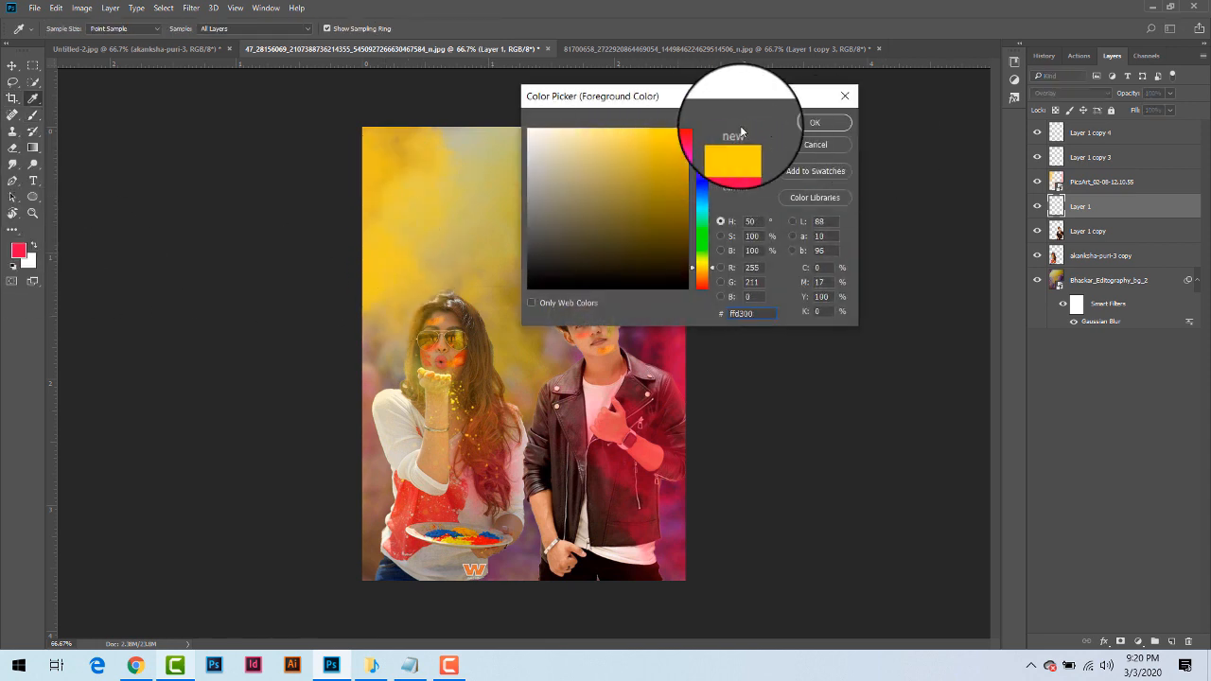
{"action": "left_click", "coordinate": [814, 122]}
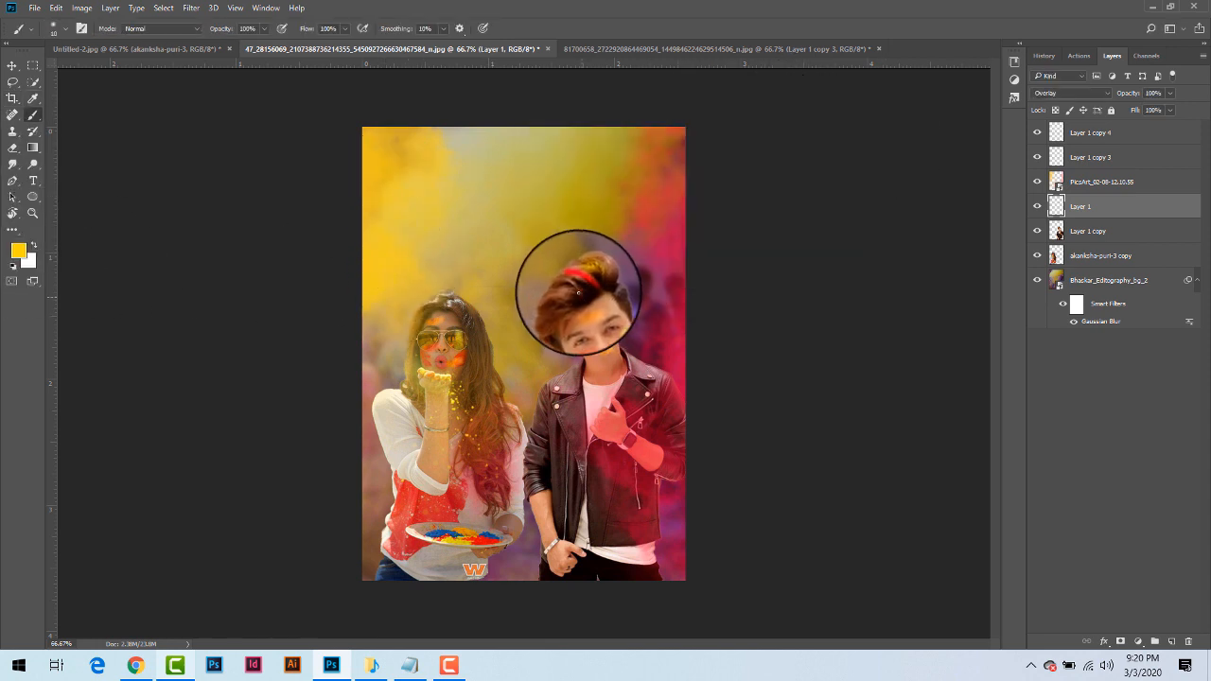
{"action": "mouse_move", "coordinate": [580, 292]}
{"action": "left_mouse_down"}
{"action": "mouse_move", "coordinate": [562, 286]}
{"action": "mouse_move", "coordinate": [593, 286]}
{"action": "mouse_move", "coordinate": [567, 270]}
{"action": "left_mouse_up"}
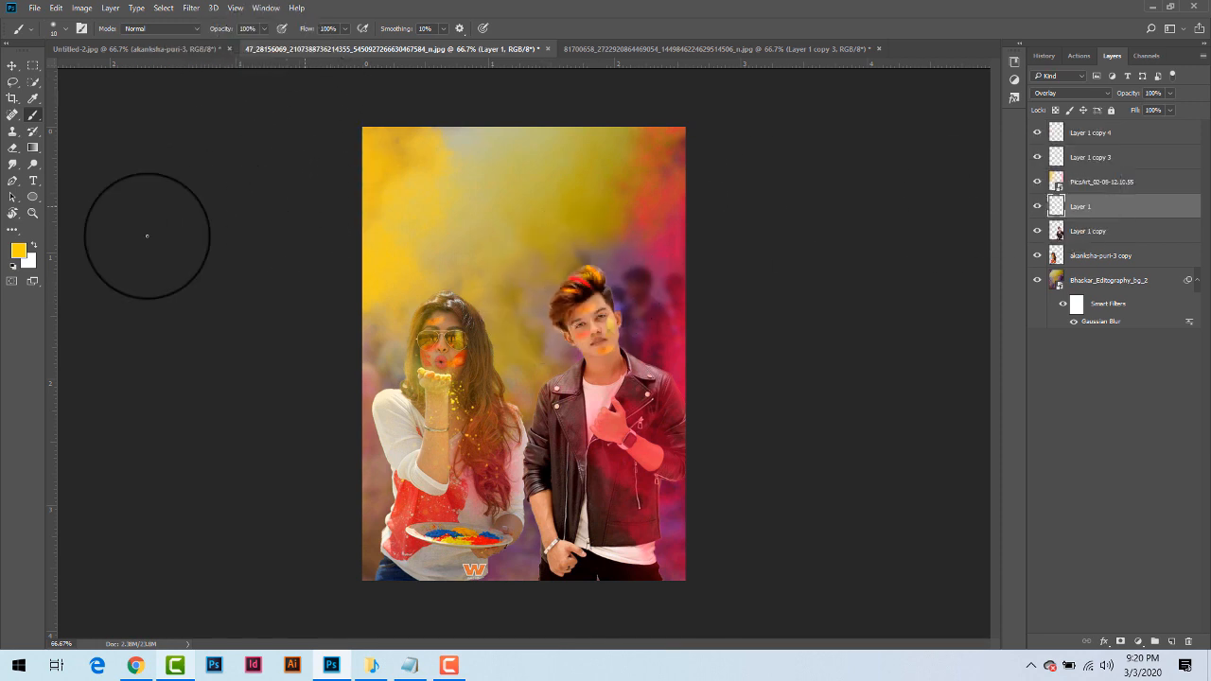
Set the foreground colour to bright sky blue and paint a strand along the side of the man's hair
{"action": "left_click", "coordinate": [17, 251]}
{"action": "left_click_drag", "start_coordinate": [697, 154], "coordinate": [701, 223]}
{"action": "left_click", "coordinate": [813, 122]}
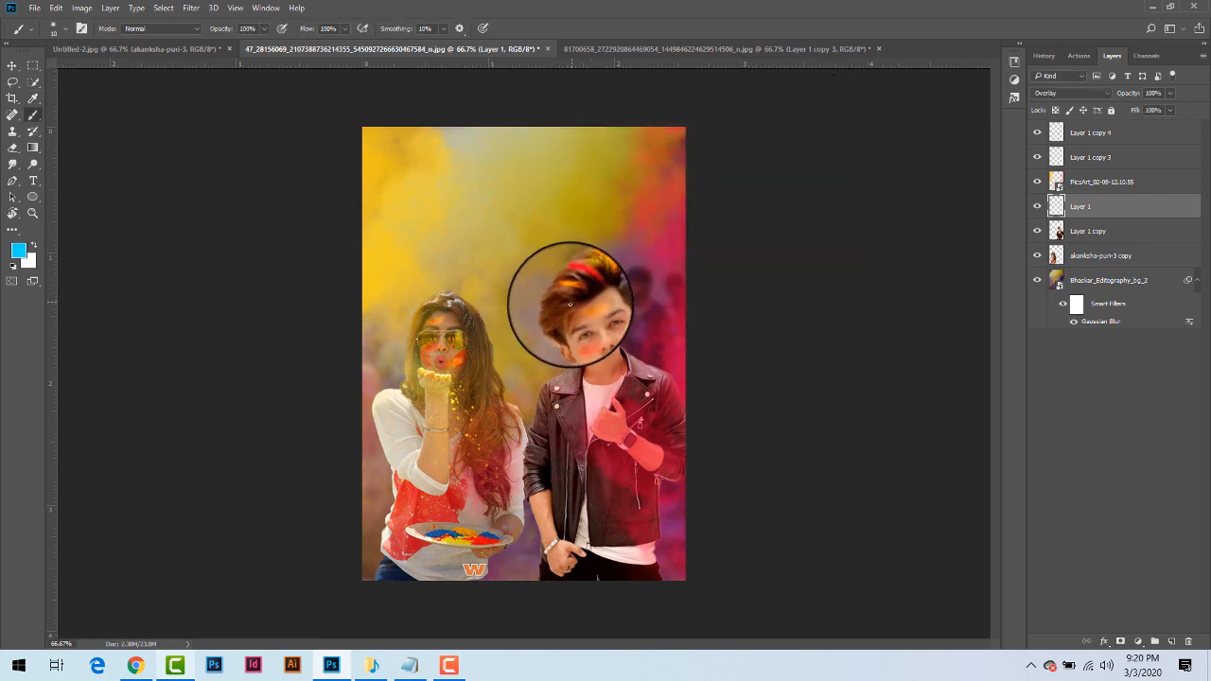
{"action": "mouse_move", "coordinate": [571, 303]}
{"action": "left_mouse_down"}
{"action": "mouse_move", "coordinate": [559, 275]}
{"action": "mouse_move", "coordinate": [559, 314]}
{"action": "left_mouse_up"}
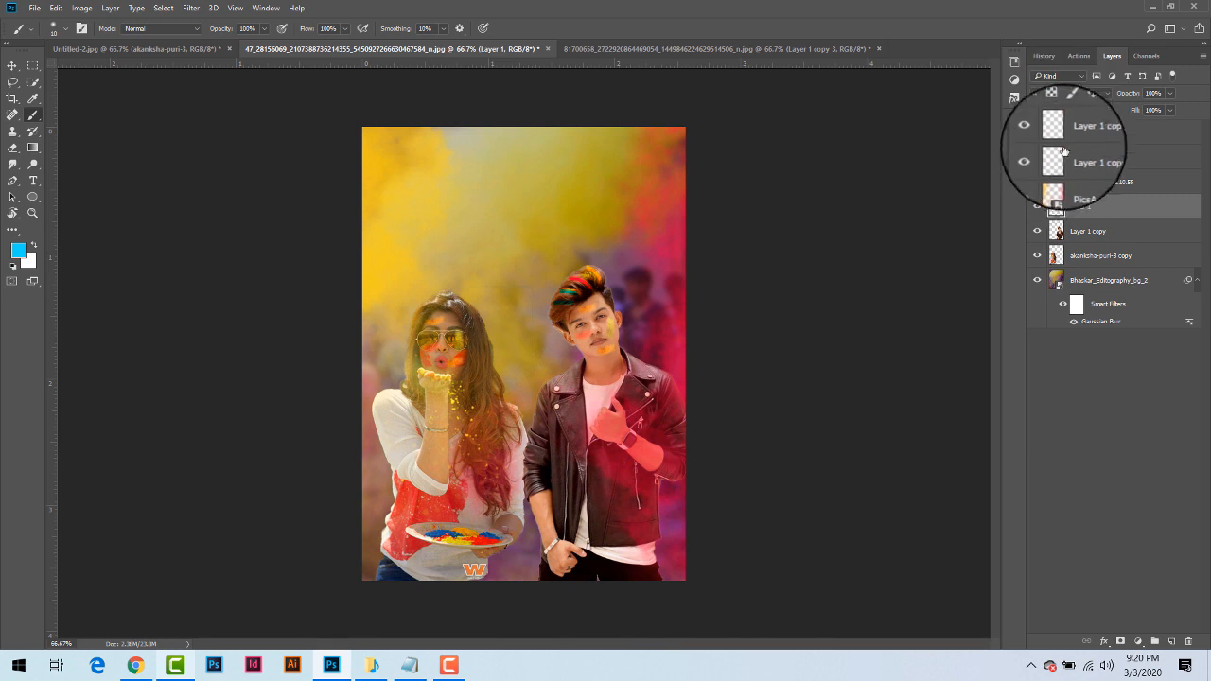
Set the blend mode of the man's hair-colour layer to Color and lower its opacity to 27%
{"action": "left_click", "coordinate": [1038, 206]}
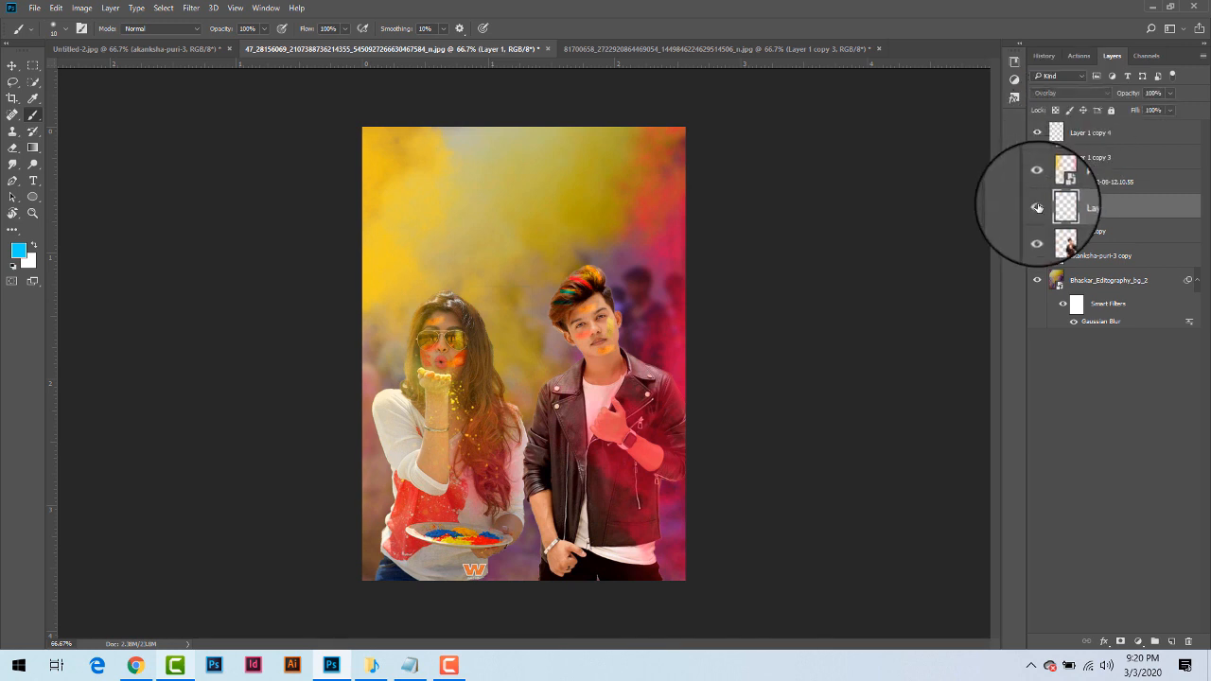
{"action": "left_click", "coordinate": [1050, 93]}
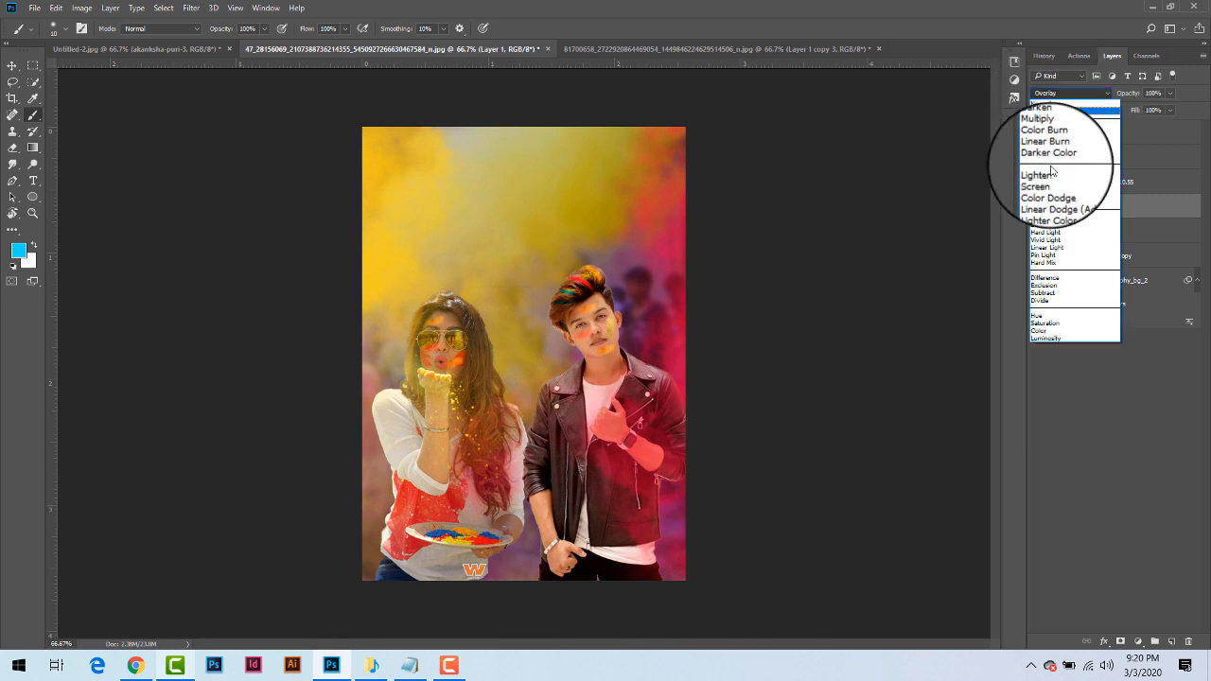
{"action": "left_click", "coordinate": [1048, 307]}
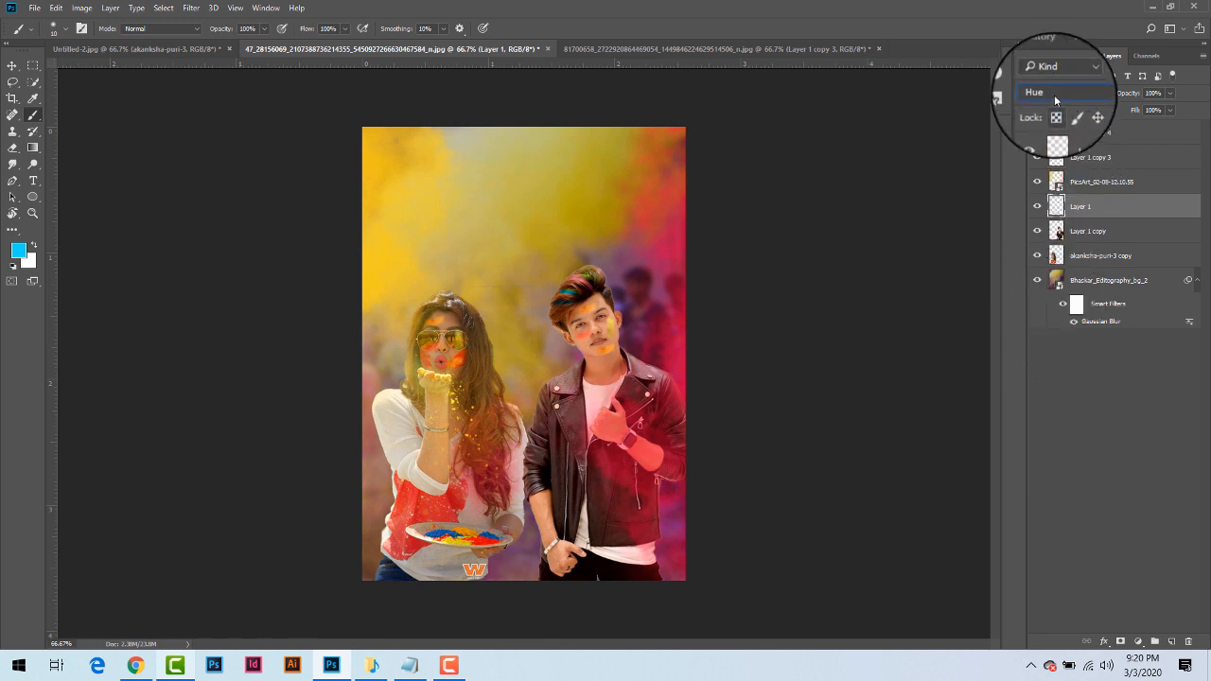
{"action": "left_click", "coordinate": [1054, 94]}
{"action": "left_click", "coordinate": [1040, 326]}
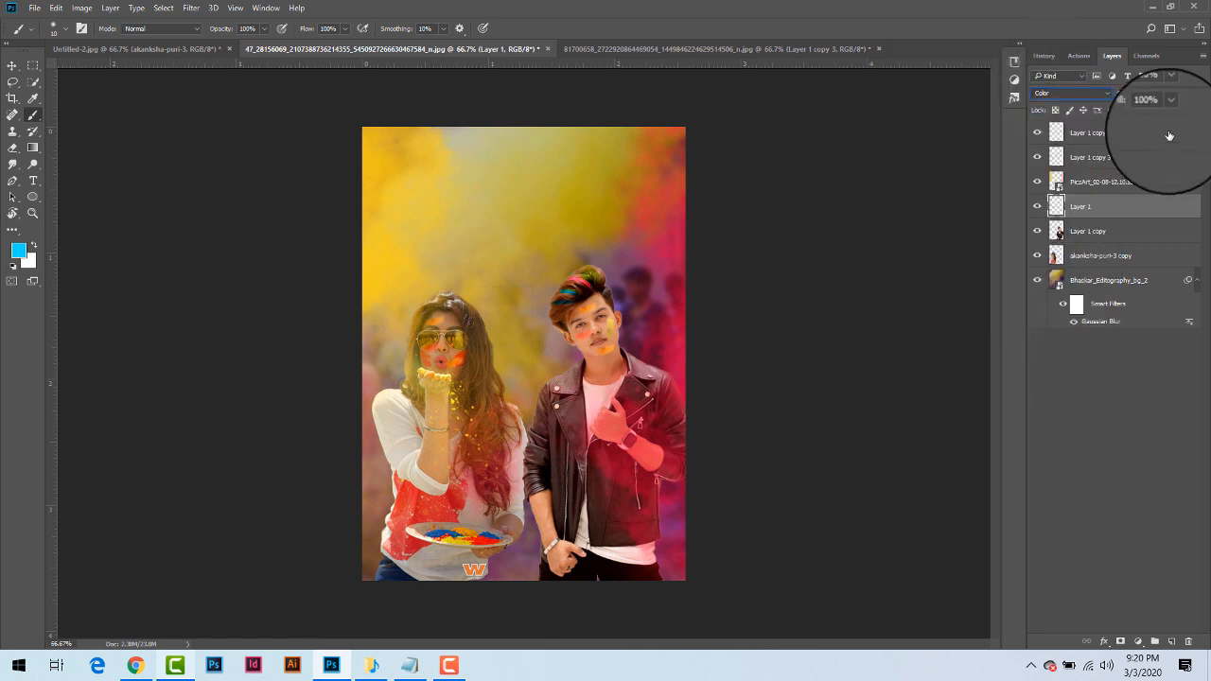
{"action": "left_click", "coordinate": [1170, 95]}
{"action": "left_click_drag", "start_coordinate": [1151, 111], "coordinate": [1119, 111]}
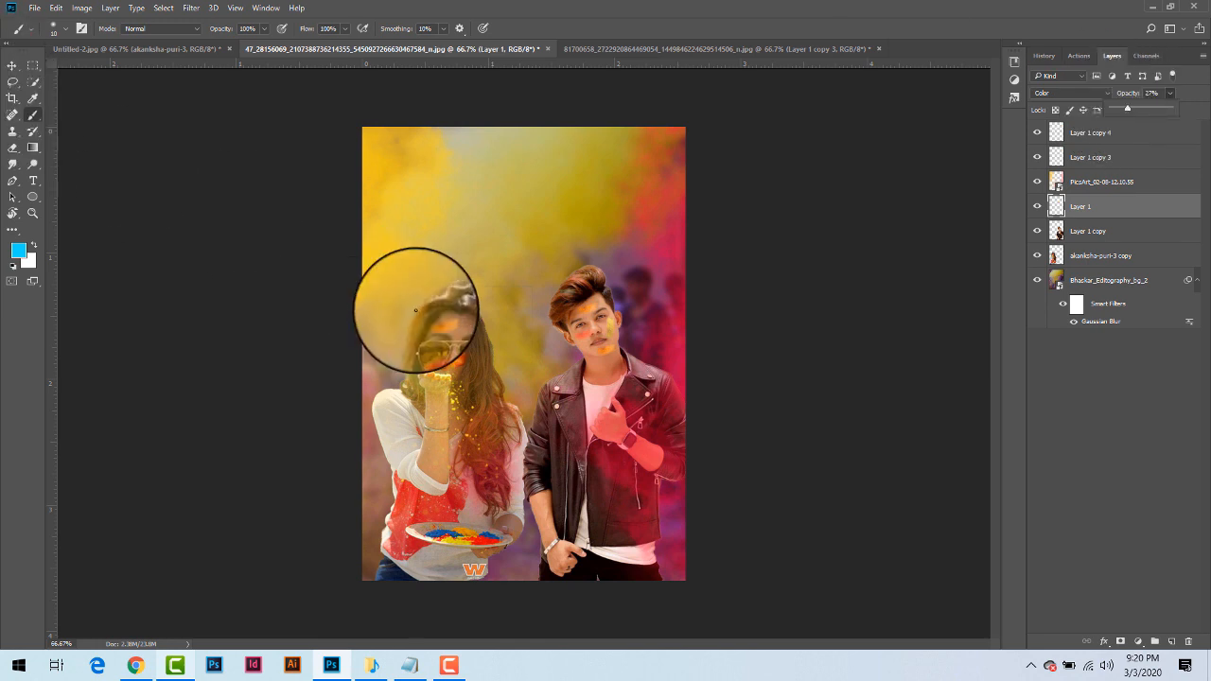
Enlarge the brush, sample the pinkish red from the powder backdrop and paint it across the man's hair
{"action": "key", "text": "]"}
{"action": "key", "text": "]"}
{"action": "key", "text": "]"}
{"action": "key", "text": "]"}
{"action": "key", "text": "]"}
{"action": "key", "text": "]"}
{"action": "key", "text": "]"}
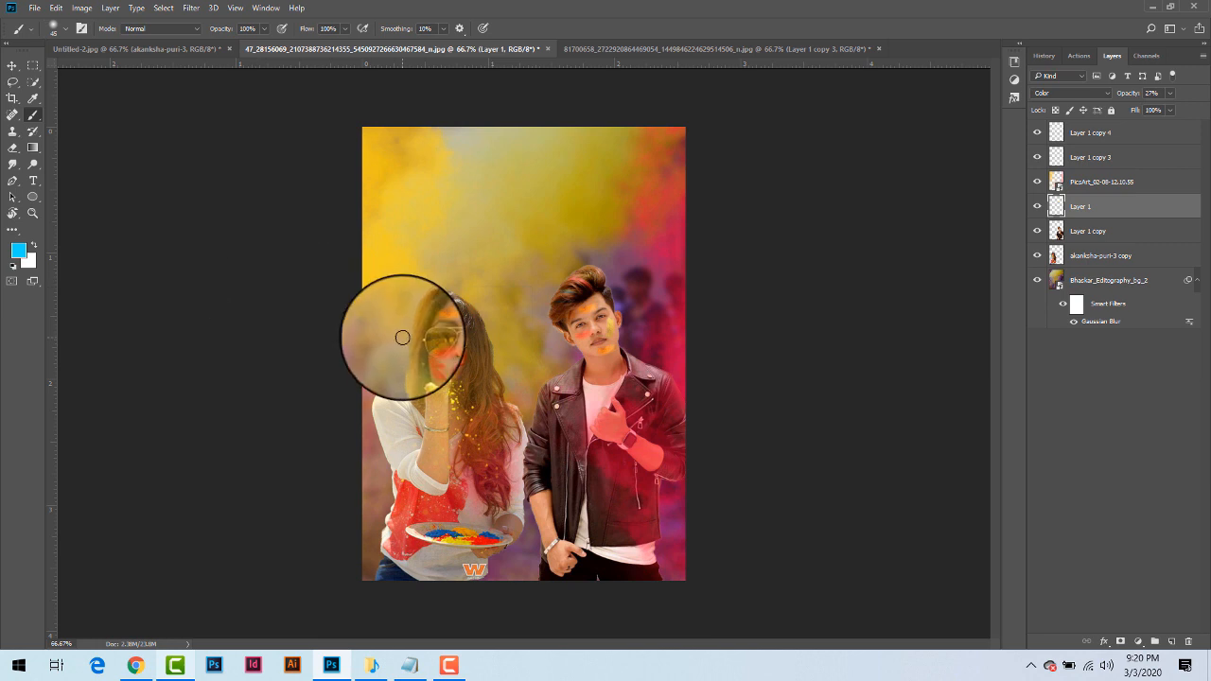
{"action": "left_click", "coordinate": [677, 352], "text": "alt"}
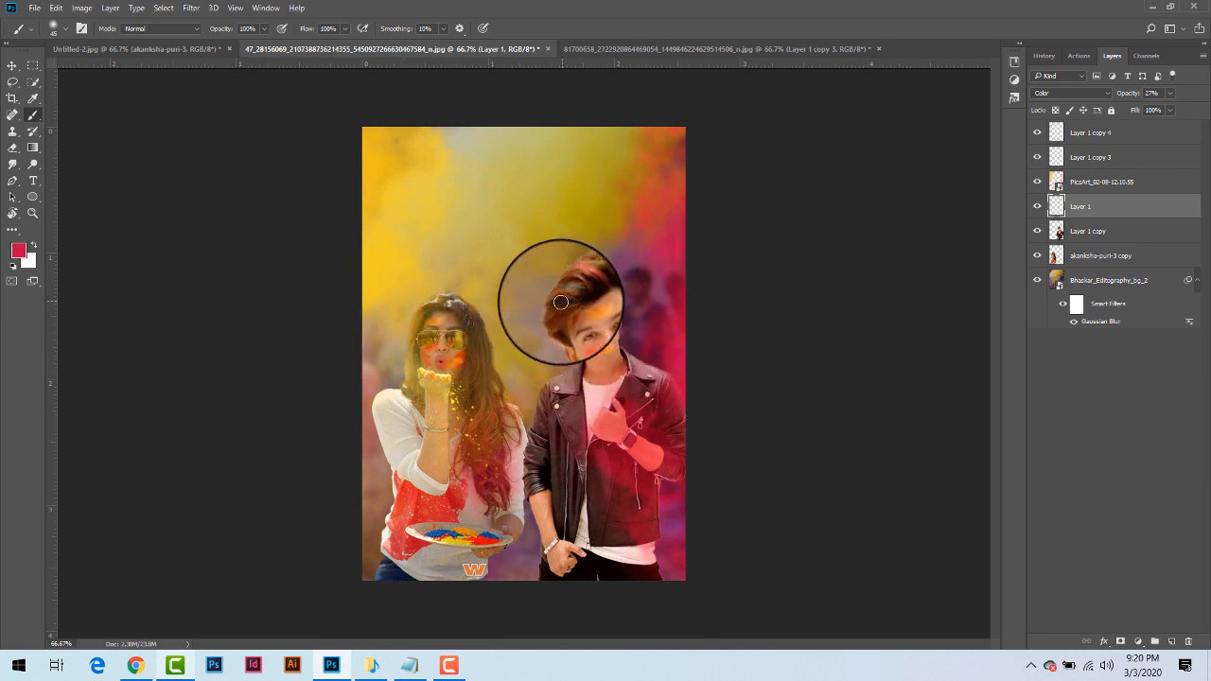
{"action": "mouse_move", "coordinate": [562, 300]}
{"action": "left_mouse_down"}
{"action": "mouse_move", "coordinate": [557, 310]}
{"action": "mouse_move", "coordinate": [597, 277]}
{"action": "left_mouse_up"}
{"action": "key", "text": "ctrl+z"}
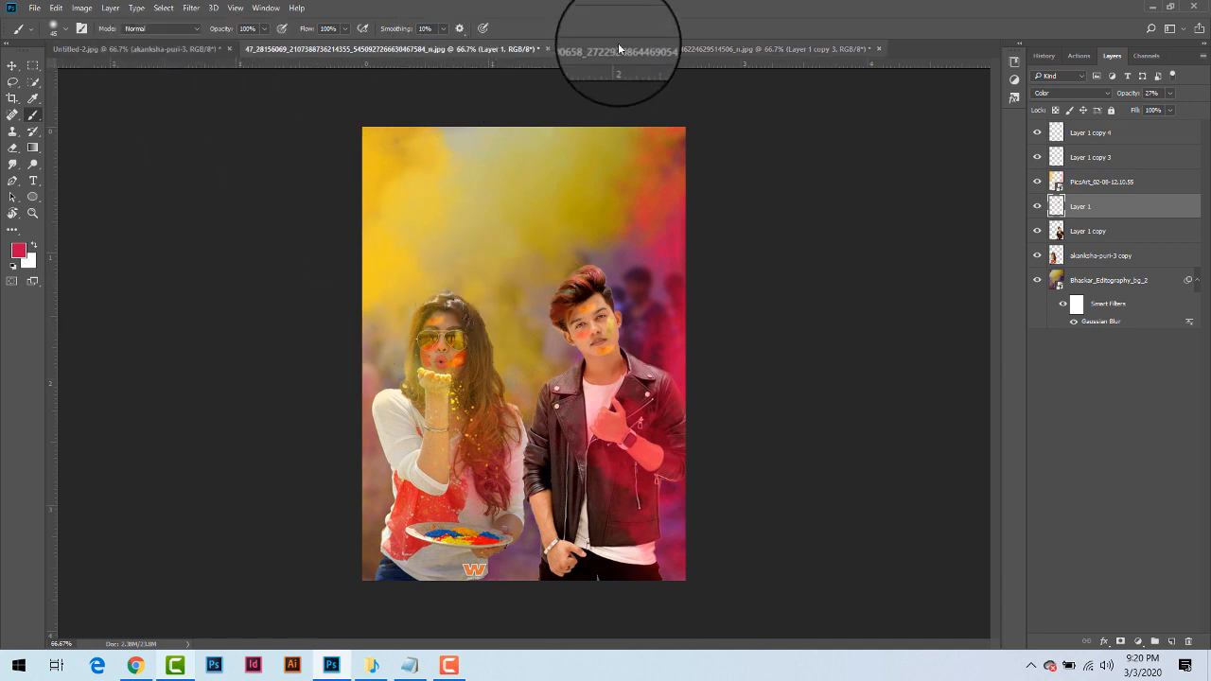
Place the image PicsArt_02-24-08.45.06 as an embedded object above the man's hair-colour layer
{"action": "left_click", "coordinate": [34, 8]}
{"action": "left_click", "coordinate": [172, 298]}
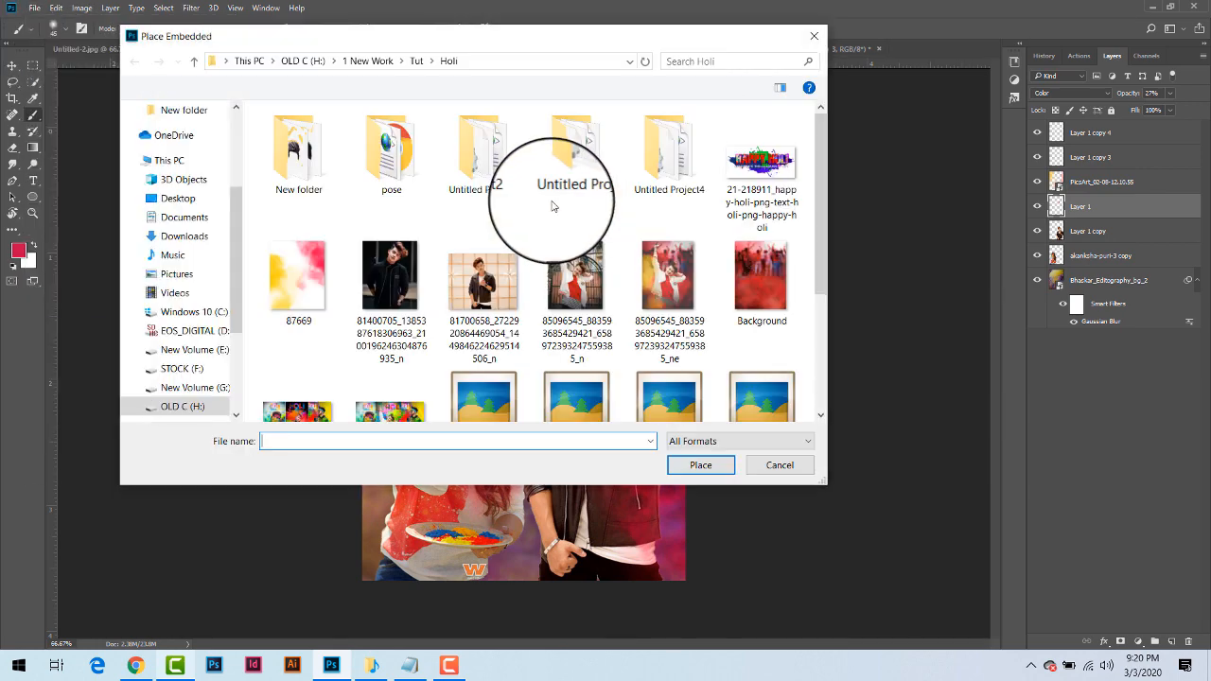
{"action": "double_click", "coordinate": [632, 389]}
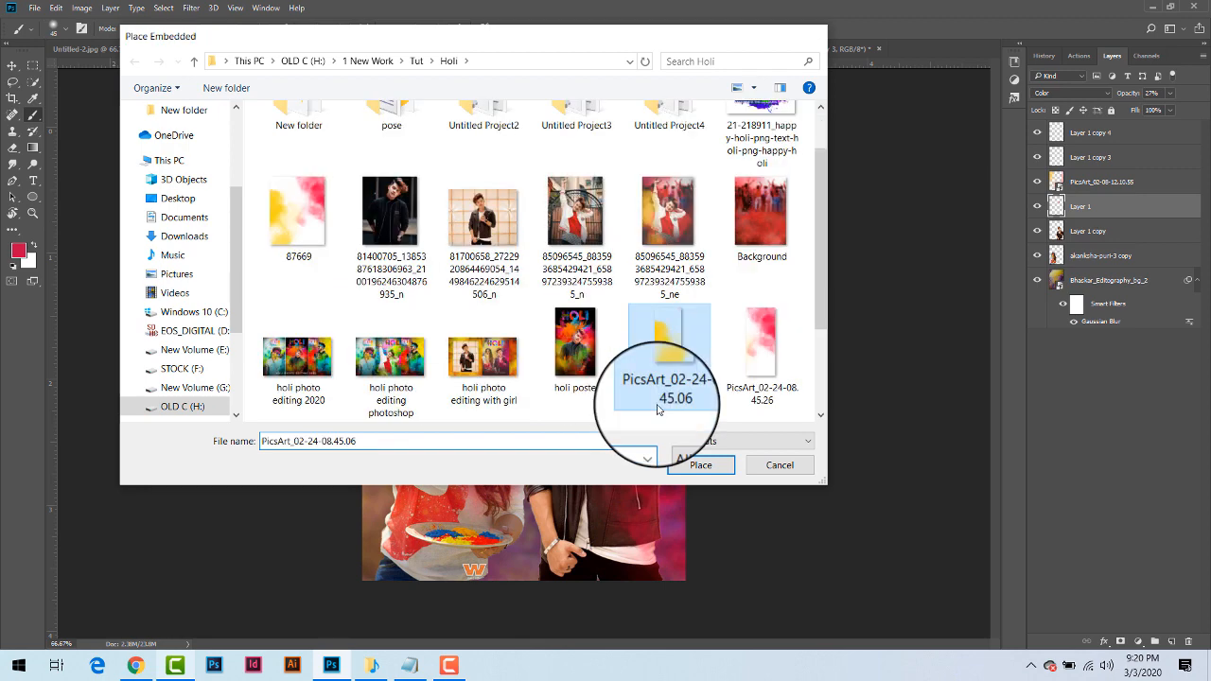
Rotate the placed powder image about -90°, move it over the lower part of the photo and enlarge it to about 18.9%
{"action": "left_click_drag", "start_coordinate": [535, 102], "coordinate": [302, 354]}
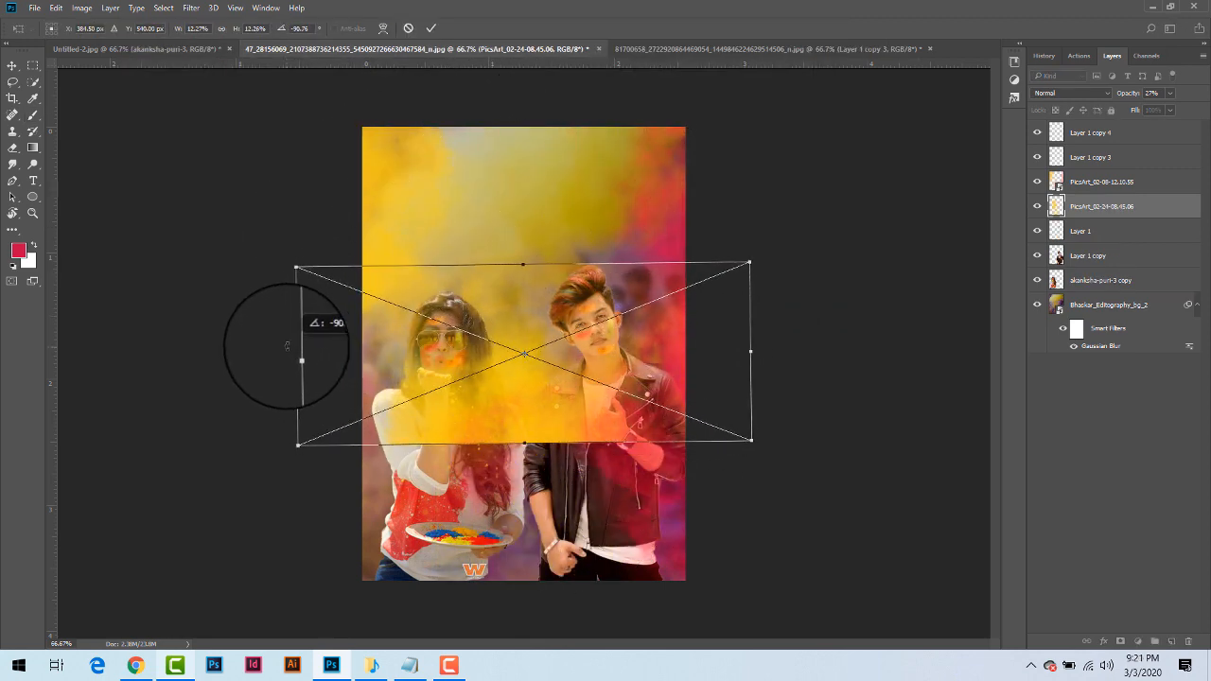
{"action": "left_click_drag", "start_coordinate": [540, 384], "coordinate": [507, 587]}
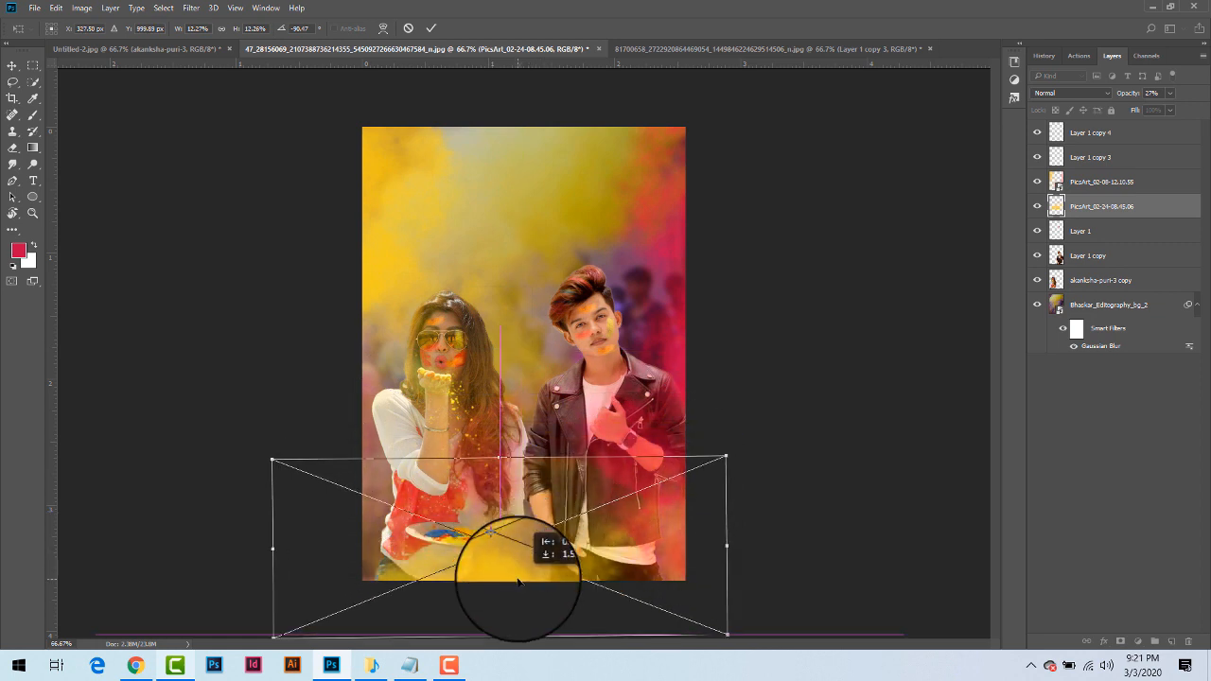
{"action": "left_click_drag", "start_coordinate": [736, 446], "coordinate": [837, 390]}
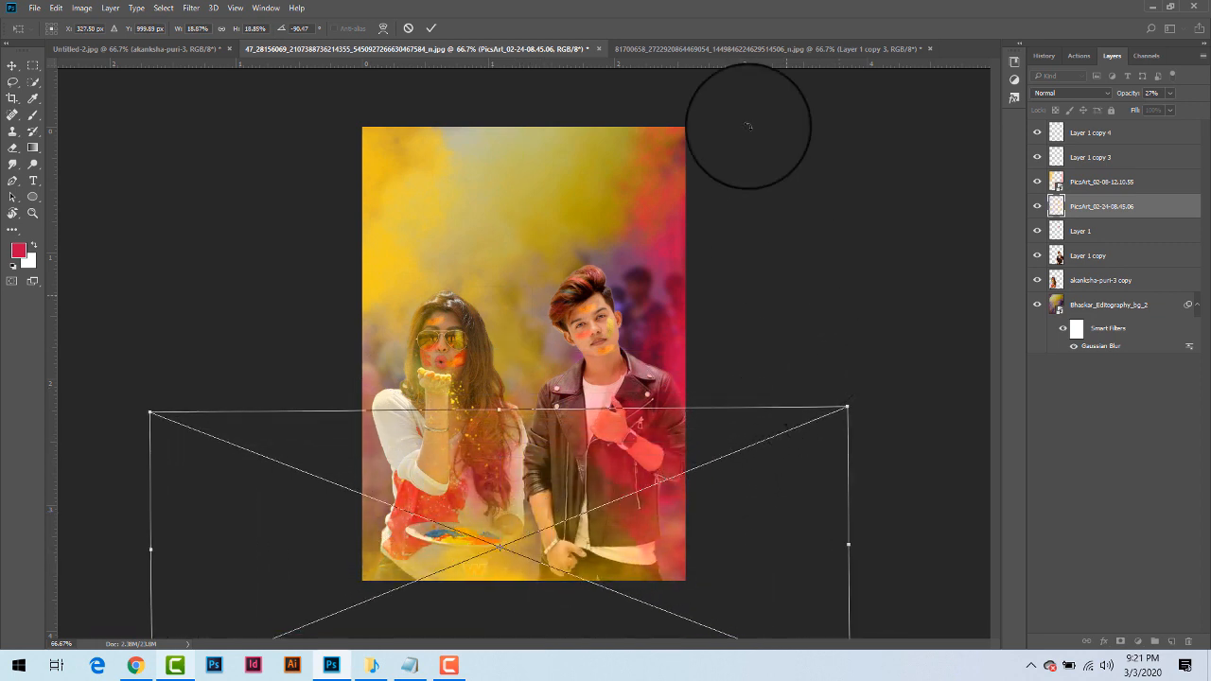
{"action": "left_click", "coordinate": [430, 27]}
Choose the Eraser tool and rasterize the placed powder smart object for erasing
{"action": "key", "text": "b"}
{"action": "left_click", "coordinate": [12, 147]}
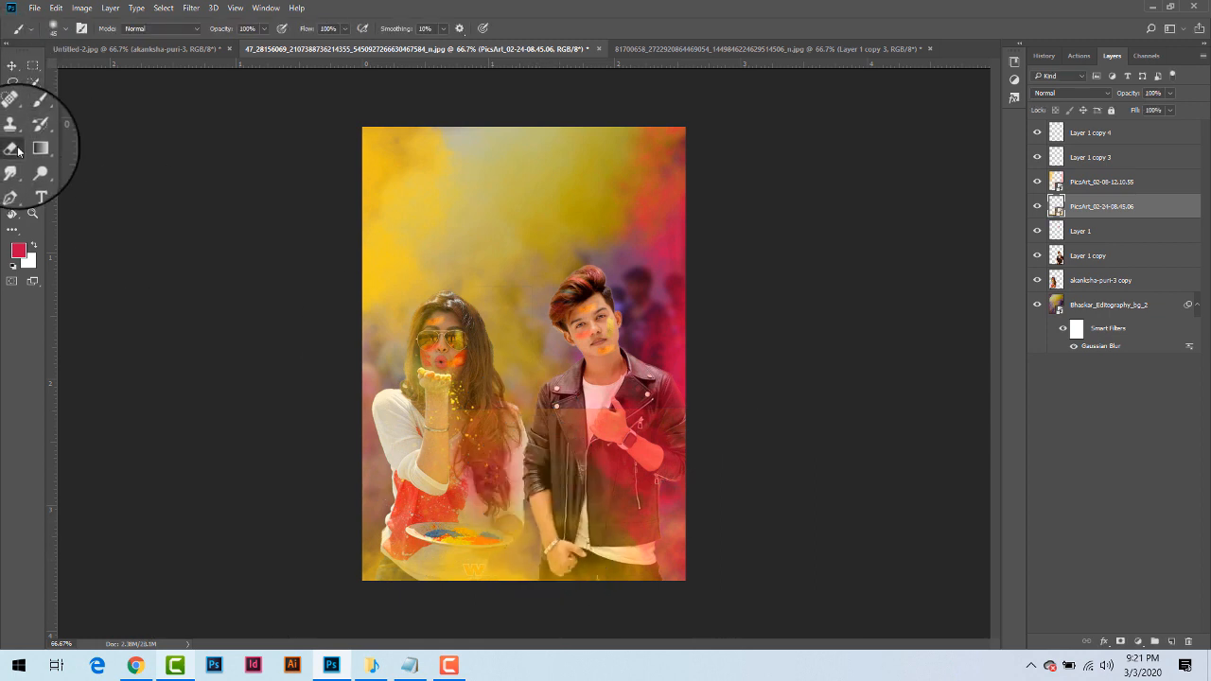
{"action": "left_click", "coordinate": [563, 315]}
{"action": "left_click", "coordinate": [605, 144]}
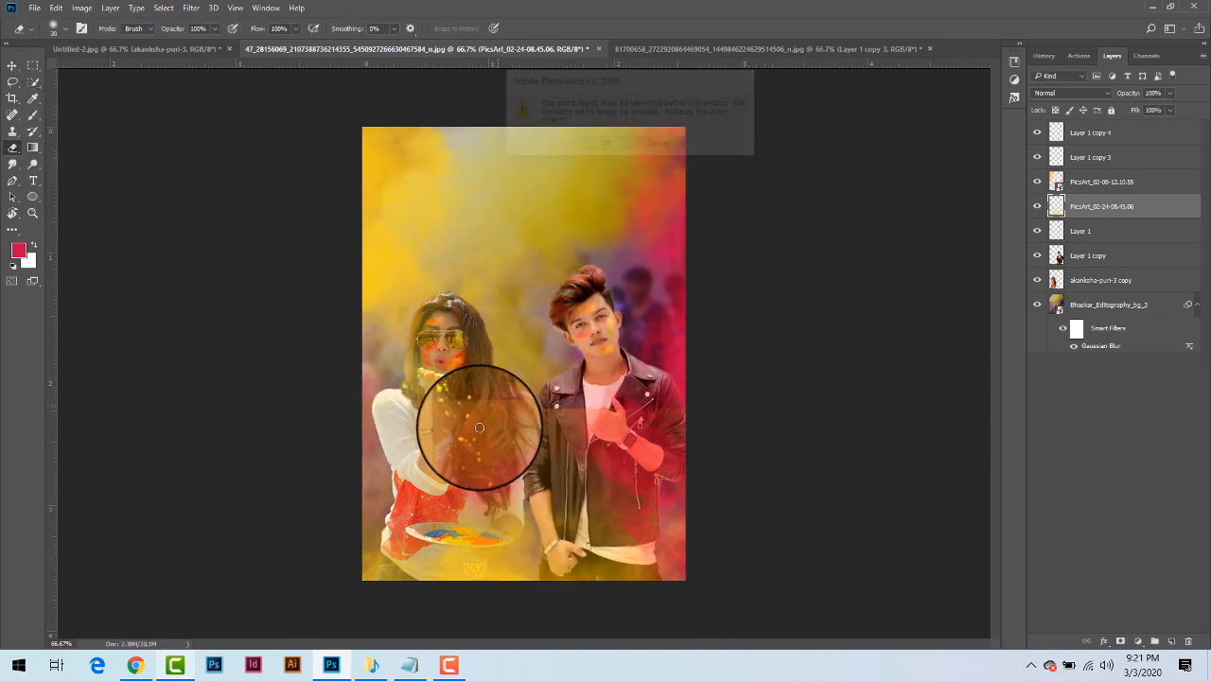
Erase the powder layer's hard upper edge over the woman with a larger eraser and reposition the layer slightly
{"action": "mouse_move", "coordinate": [472, 433]}
{"action": "left_mouse_down"}
{"action": "mouse_move", "coordinate": [420, 425]}
{"action": "mouse_move", "coordinate": [436, 419]}
{"action": "mouse_move", "coordinate": [440, 378]}
{"action": "left_mouse_up"}
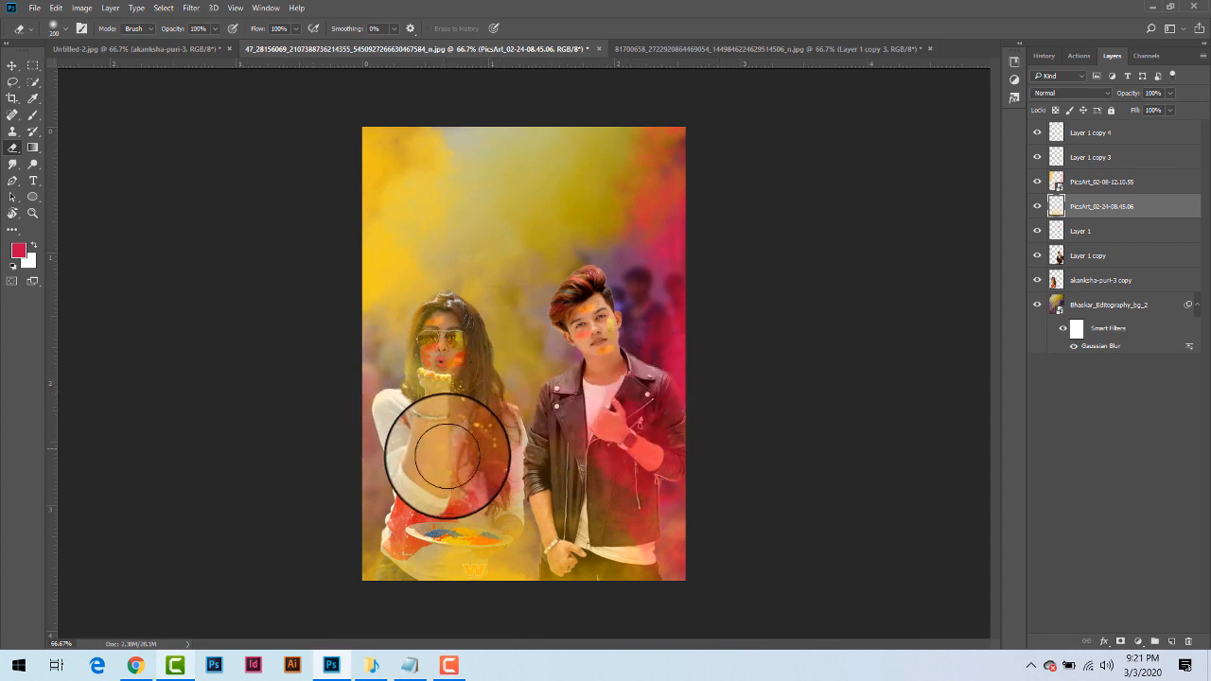
{"action": "left_click", "coordinate": [12, 65]}
{"action": "mouse_move", "coordinate": [514, 552]}
{"action": "left_mouse_down"}
{"action": "mouse_move", "coordinate": [536, 553]}
{"action": "mouse_move", "coordinate": [523, 533]}
{"action": "left_mouse_up"}
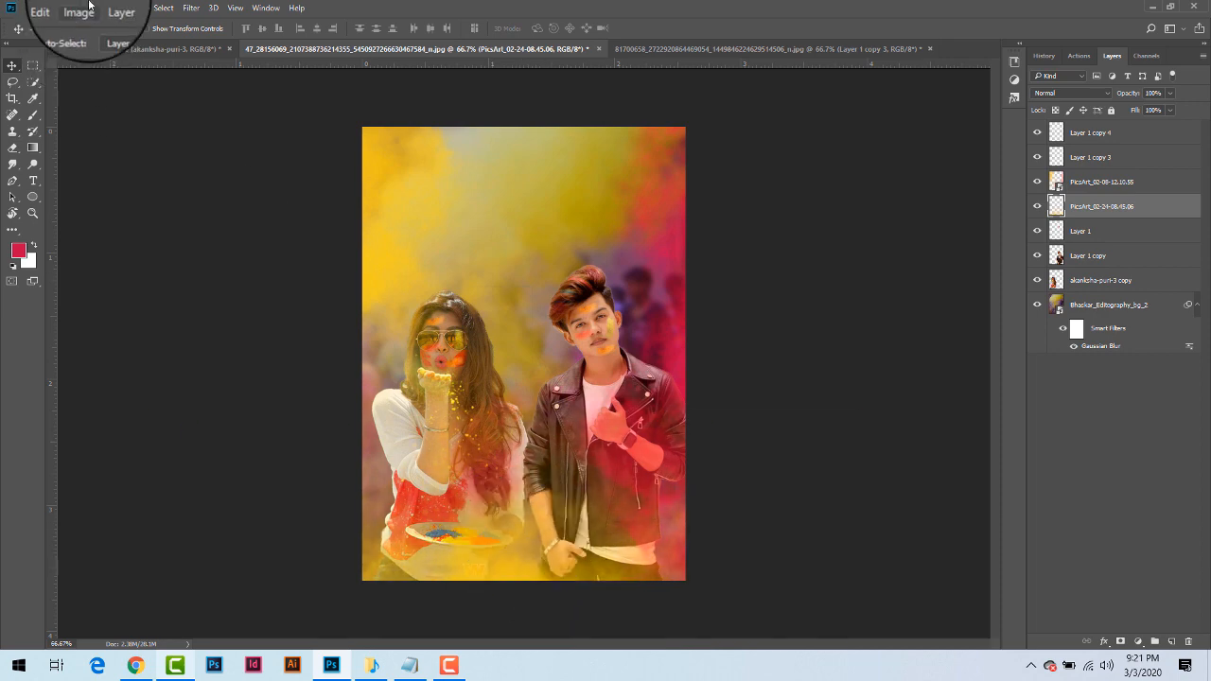
Adjust the lower powder layer with Hue/Saturation, setting hue to -7 and lightness to -27
{"action": "left_click", "coordinate": [81, 7]}
{"action": "mouse_move", "coordinate": [109, 46]}
{"action": "left_click", "coordinate": [333, 132]}
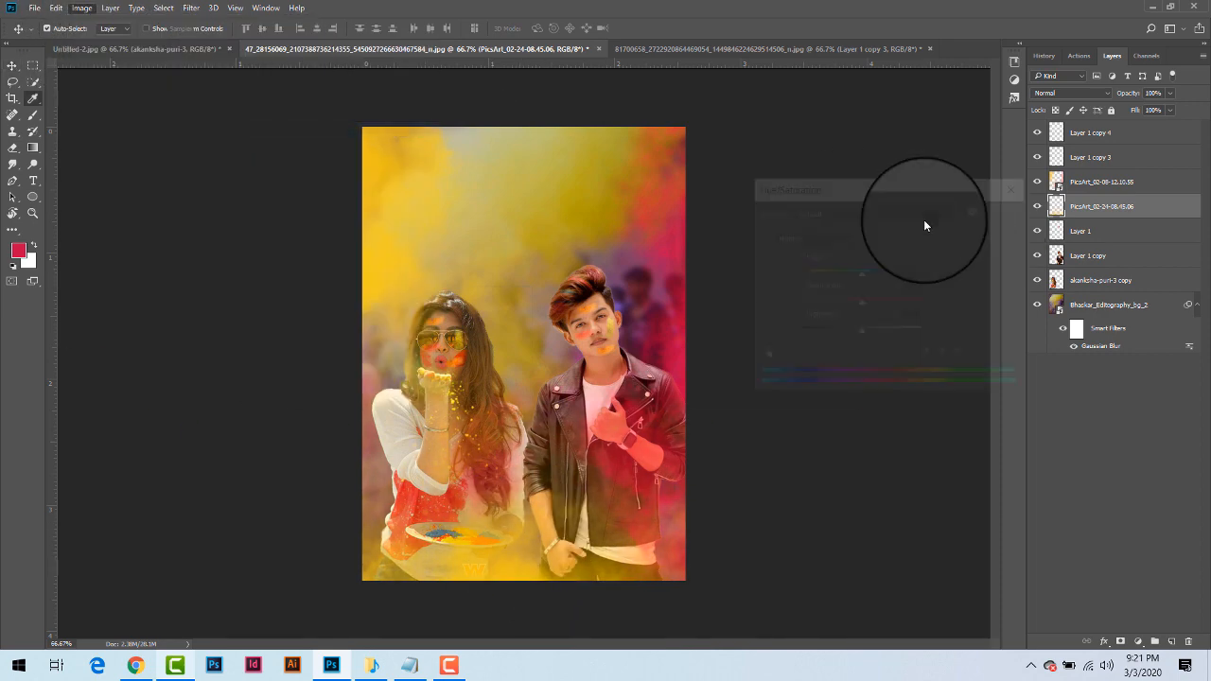
{"action": "mouse_move", "coordinate": [860, 275]}
{"action": "left_mouse_down"}
{"action": "mouse_move", "coordinate": [889, 275]}
{"action": "mouse_move", "coordinate": [824, 274]}
{"action": "mouse_move", "coordinate": [836, 276]}
{"action": "left_mouse_up"}
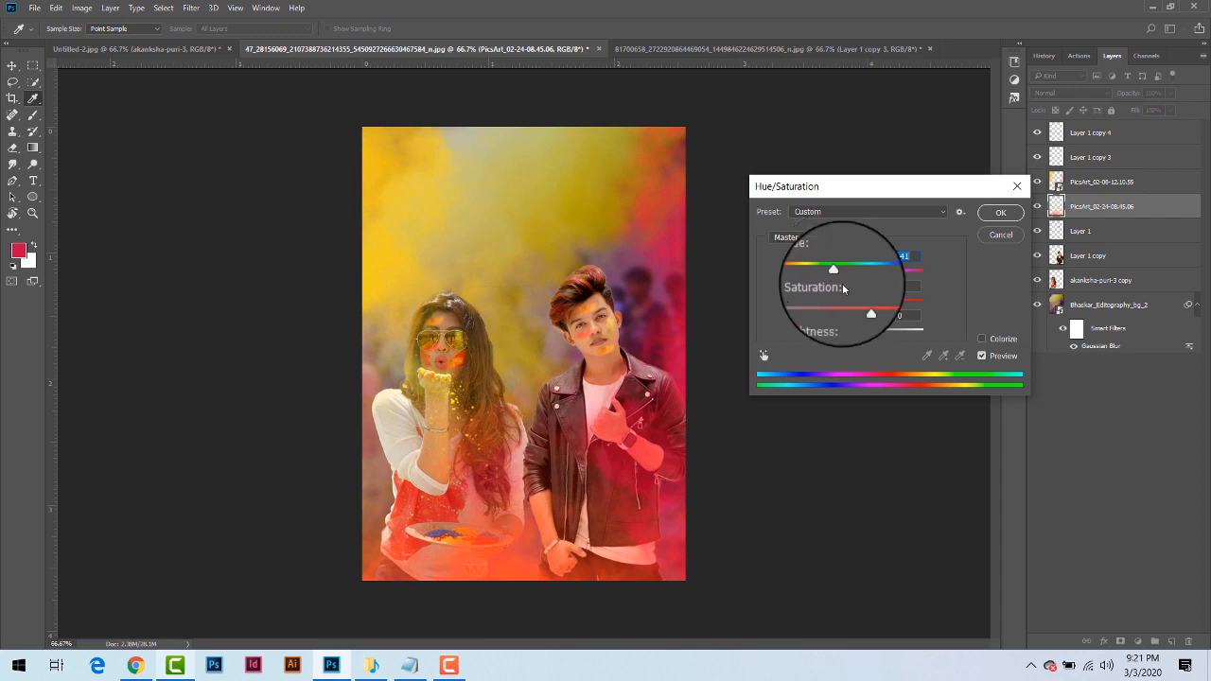
{"action": "left_click_drag", "start_coordinate": [860, 332], "coordinate": [852, 336]}
{"action": "left_click", "coordinate": [836, 336]}
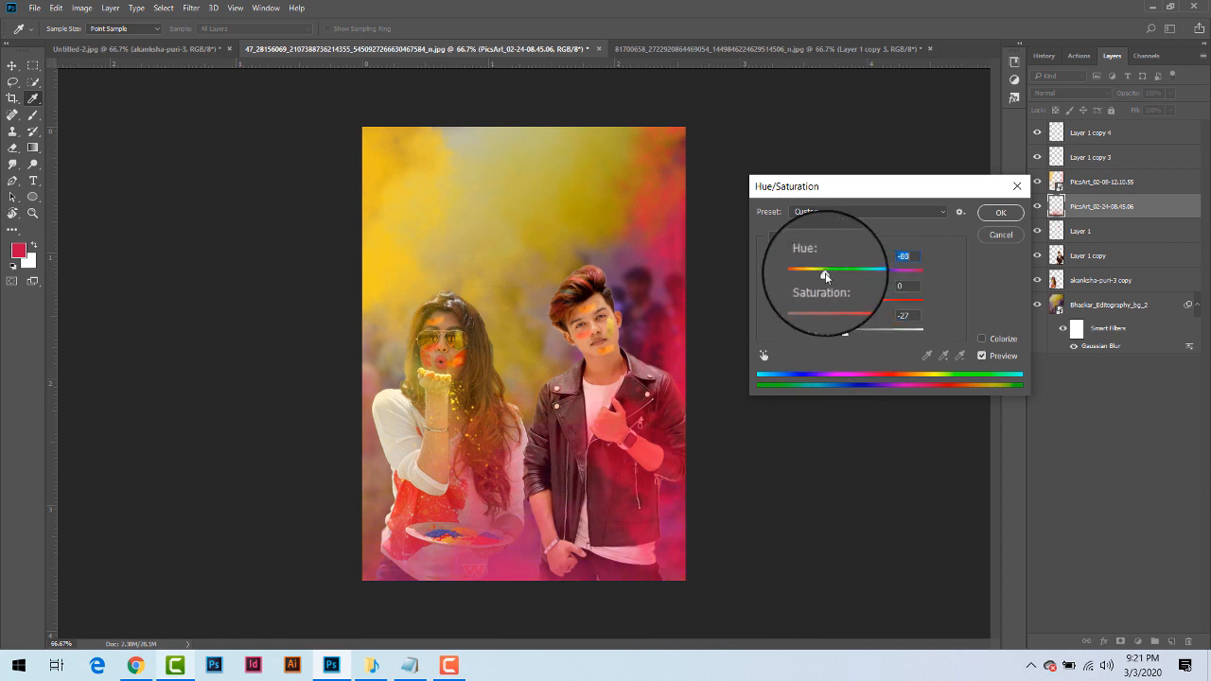
{"action": "left_click_drag", "start_coordinate": [824, 276], "coordinate": [894, 275]}
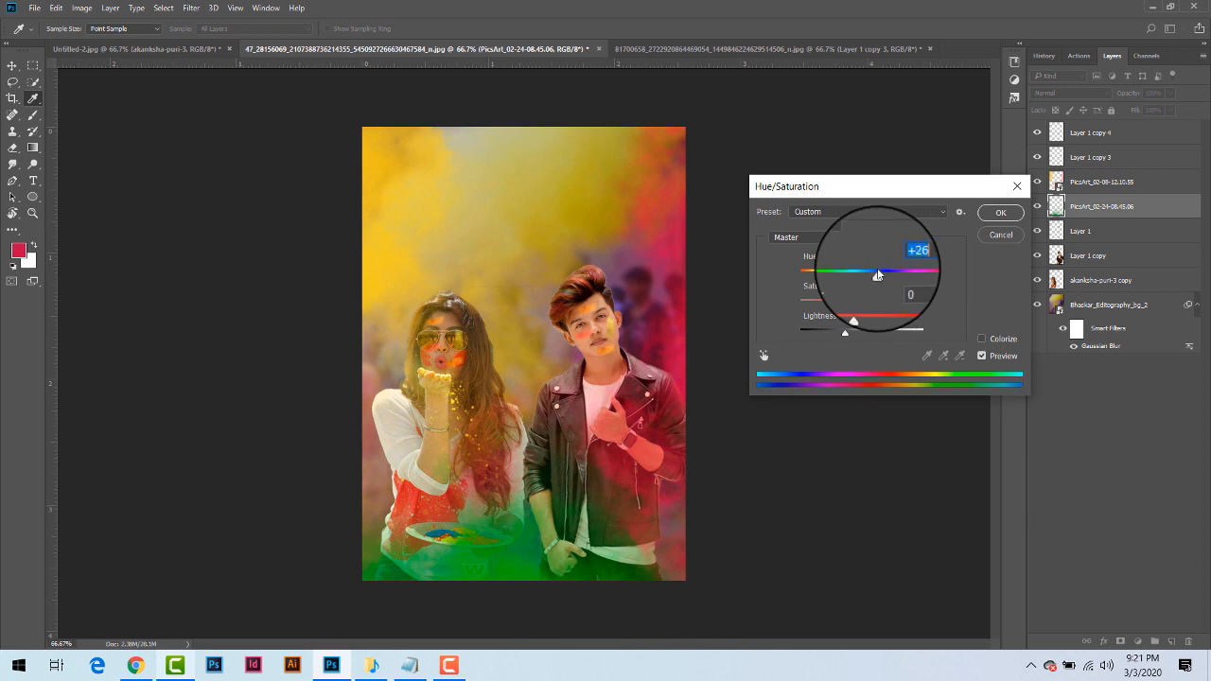
{"action": "left_click_drag", "start_coordinate": [876, 275], "coordinate": [864, 274]}
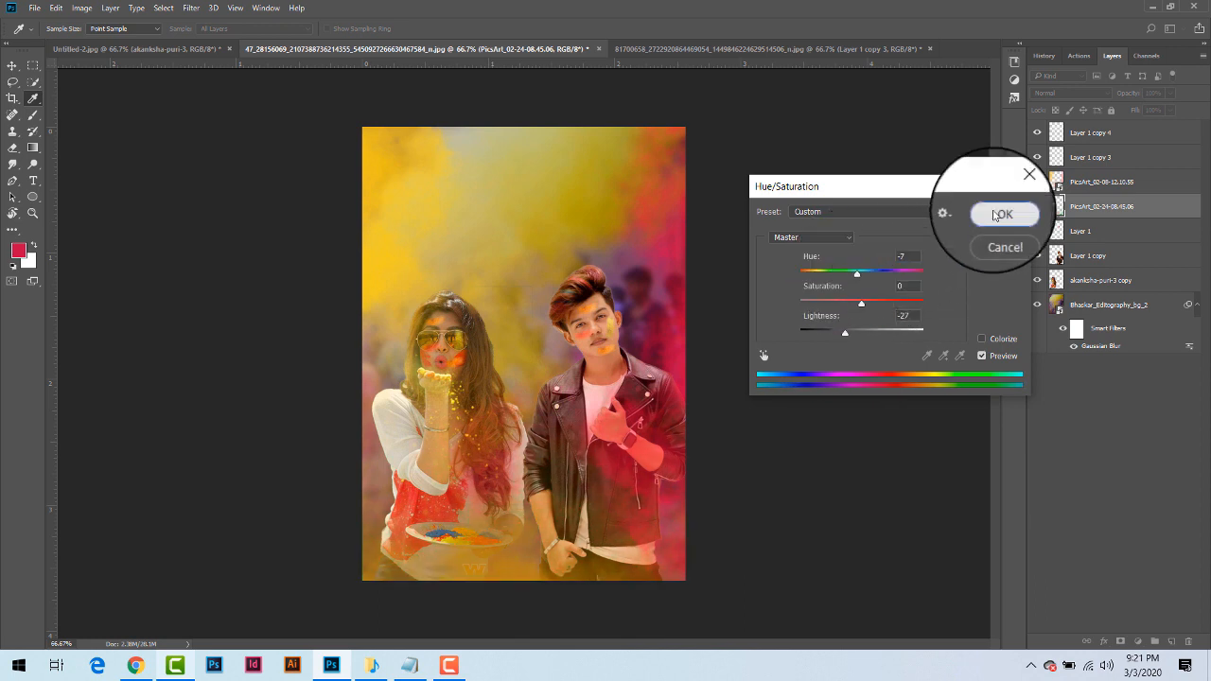
{"action": "left_click", "coordinate": [1000, 212]}
{"action": "key", "text": "ctrl+minus"}
{"action": "key", "text": "ctrl+minus"}
{"action": "key", "text": "ctrl+minus"}
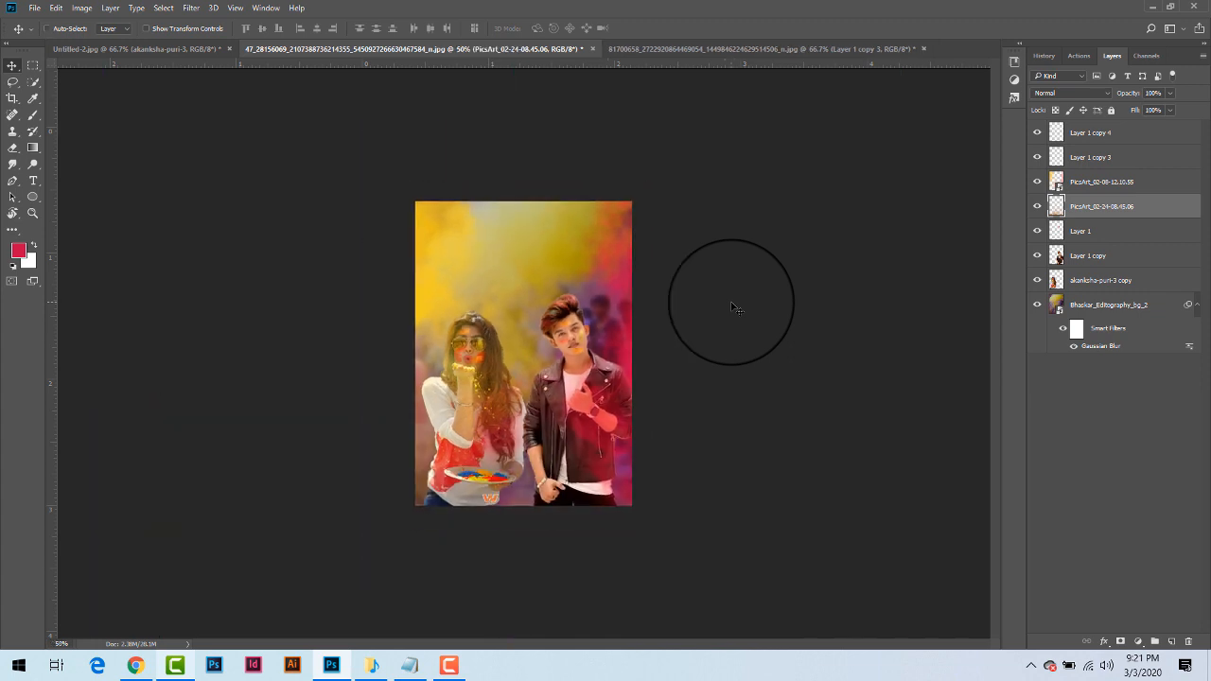
{"action": "key", "text": "ctrl+plus"}
{"action": "key", "text": "ctrl+plus"}
{"action": "key", "text": "ctrl+plus"}
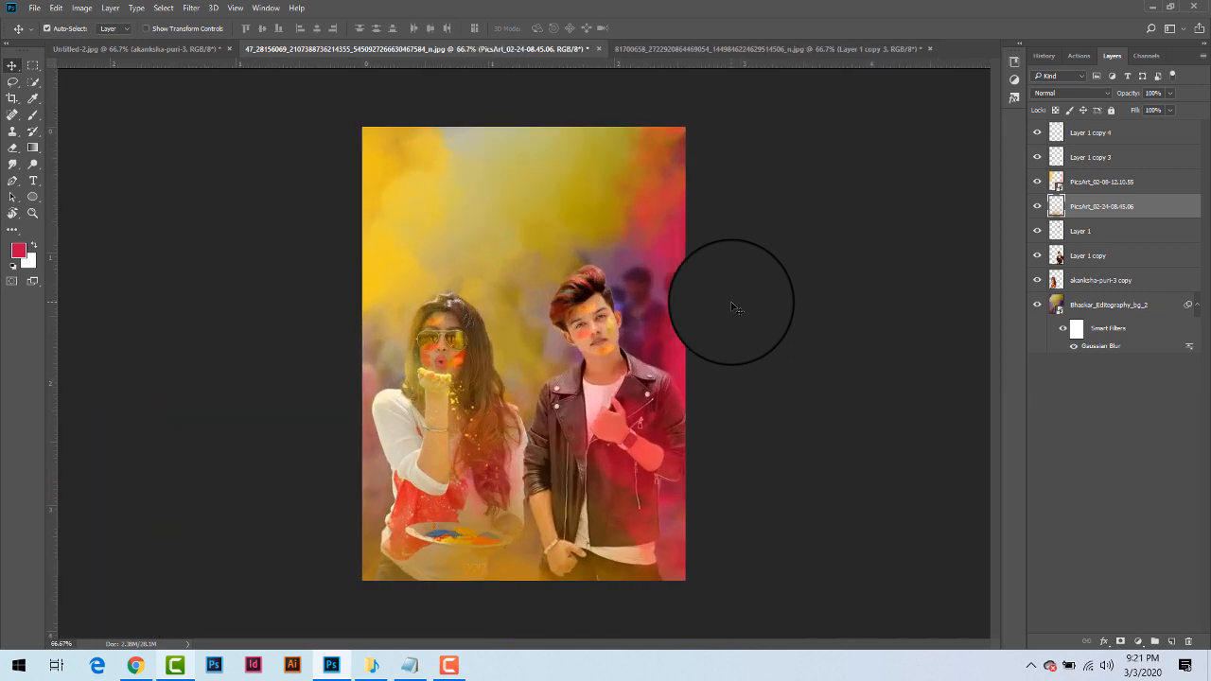
Place the embedded holi-text-pngg image from the holi folder, found by searching the STOCK (F:) drive for "holi"
{"action": "left_click", "coordinate": [35, 10]}
{"action": "left_click", "coordinate": [98, 305]}
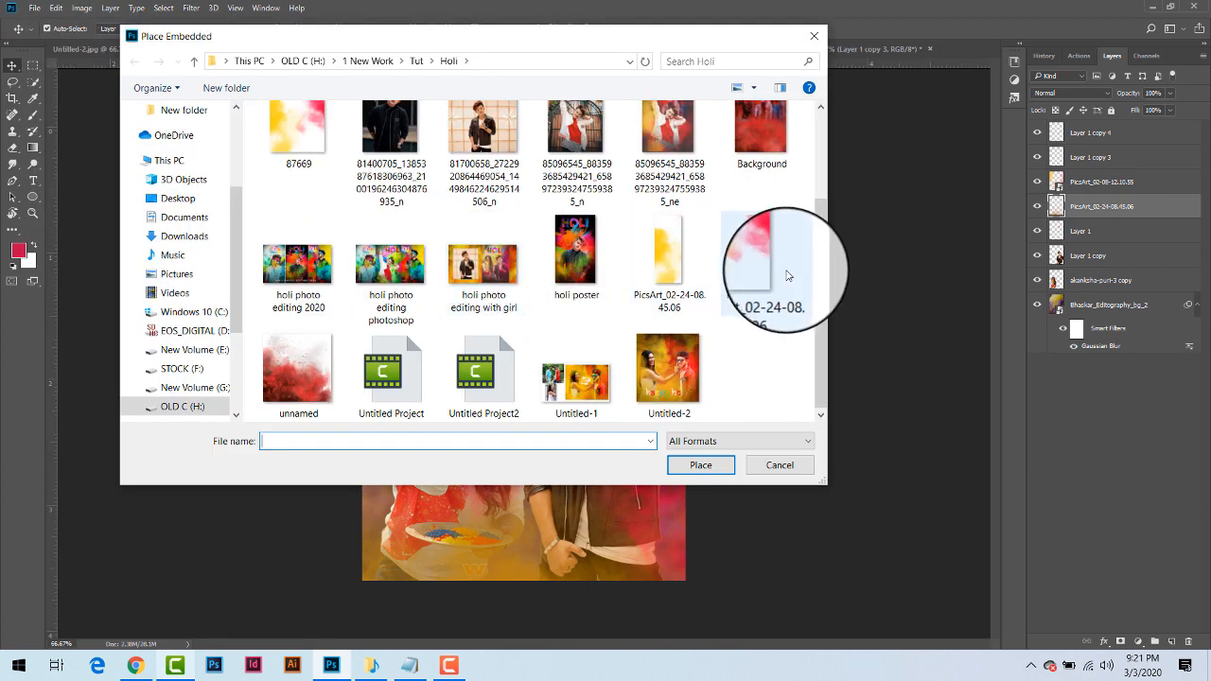
{"action": "scroll", "coordinate": [643, 279], "scroll_direction": "up", "scroll_amount": 2}
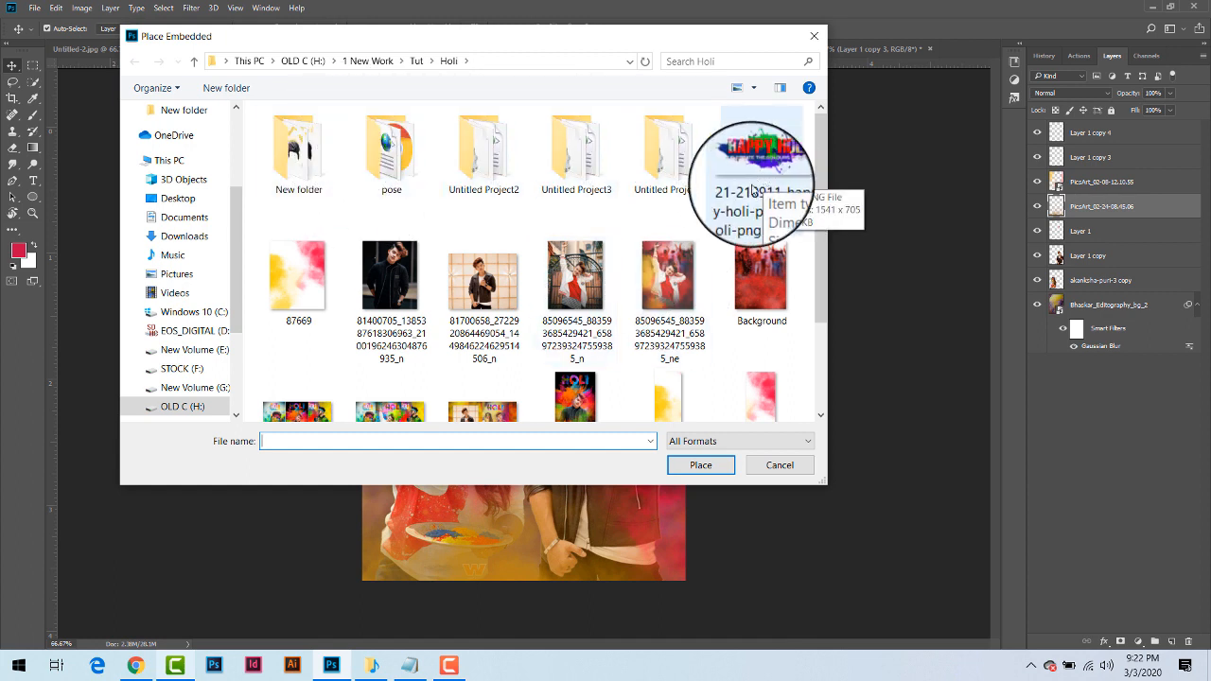
{"action": "left_click", "coordinate": [180, 368]}
{"action": "left_click", "coordinate": [732, 60]}
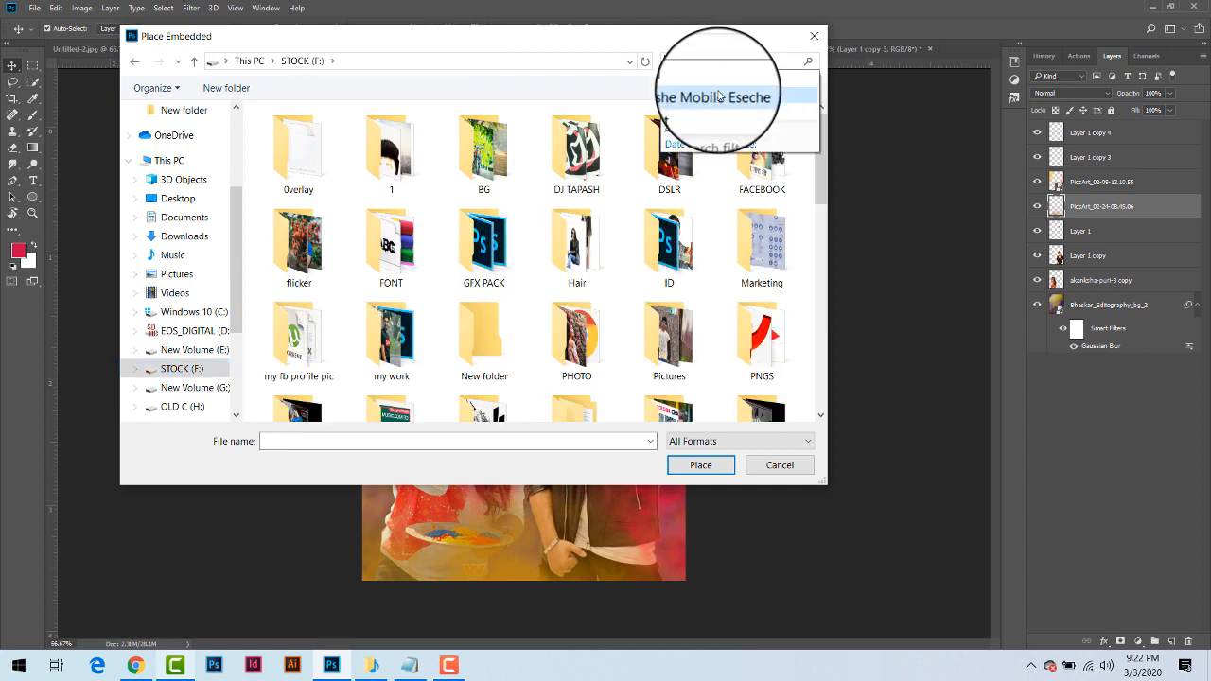
{"action": "type", "text": "holi"}
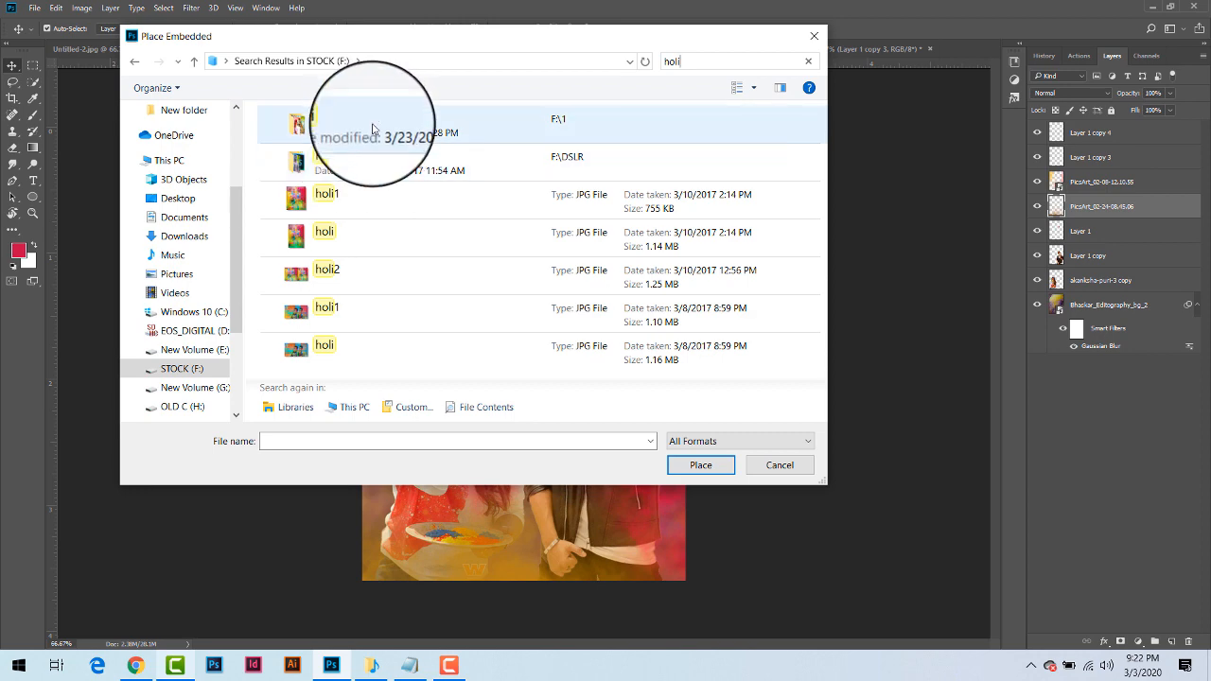
{"action": "double_click", "coordinate": [352, 121]}
{"action": "scroll", "coordinate": [421, 205], "scroll_direction": "down", "scroll_amount": 3}
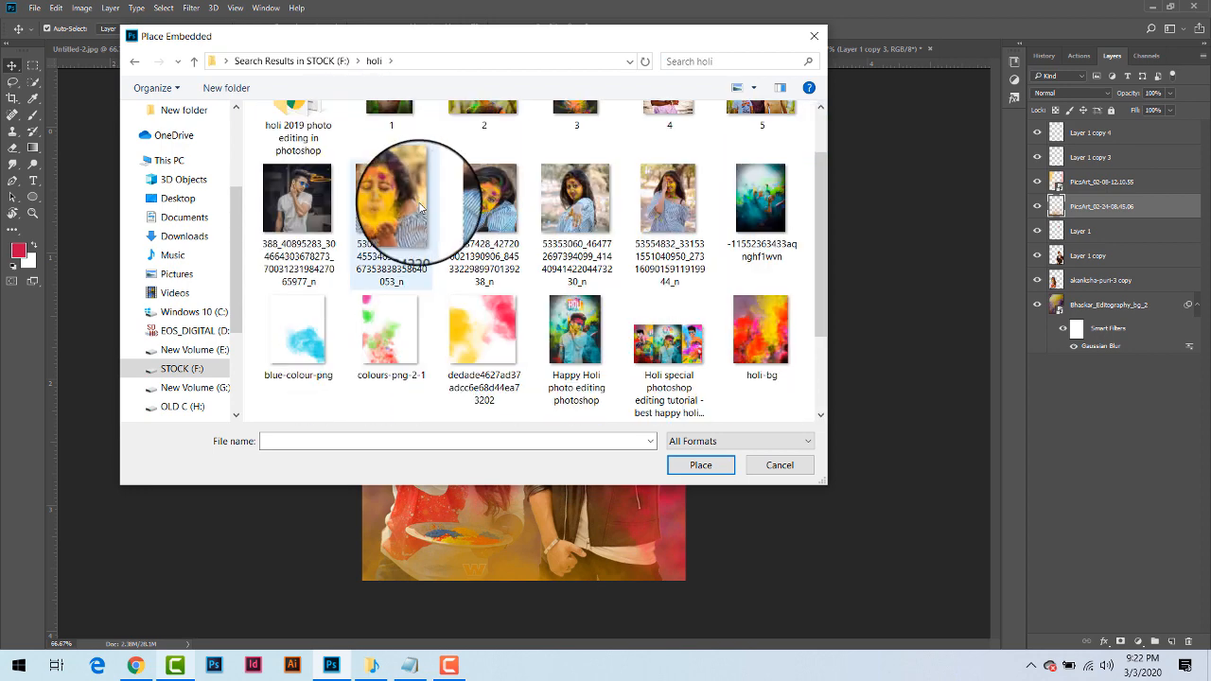
{"action": "left_click", "coordinate": [327, 383]}
{"action": "double_click", "coordinate": [327, 382]}
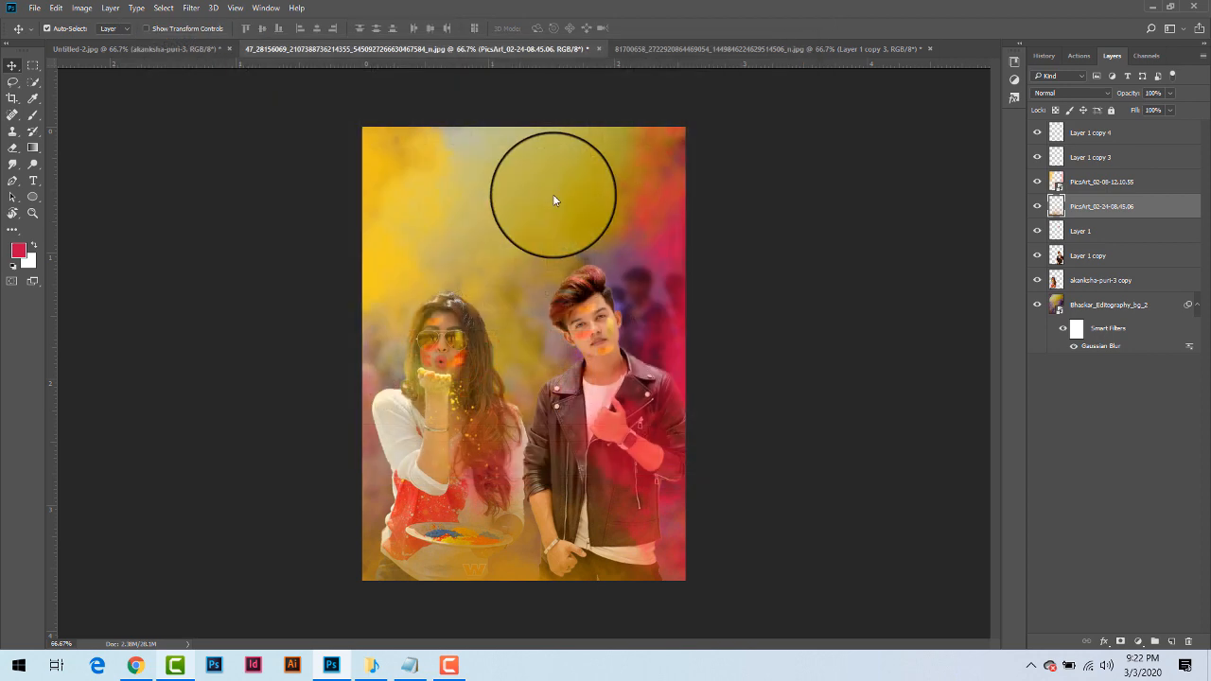
Position the Holi text artwork above the couple's heads, scale it down to about 19.2% and commit the placement
{"action": "left_click_drag", "start_coordinate": [520, 192], "coordinate": [517, 184]}
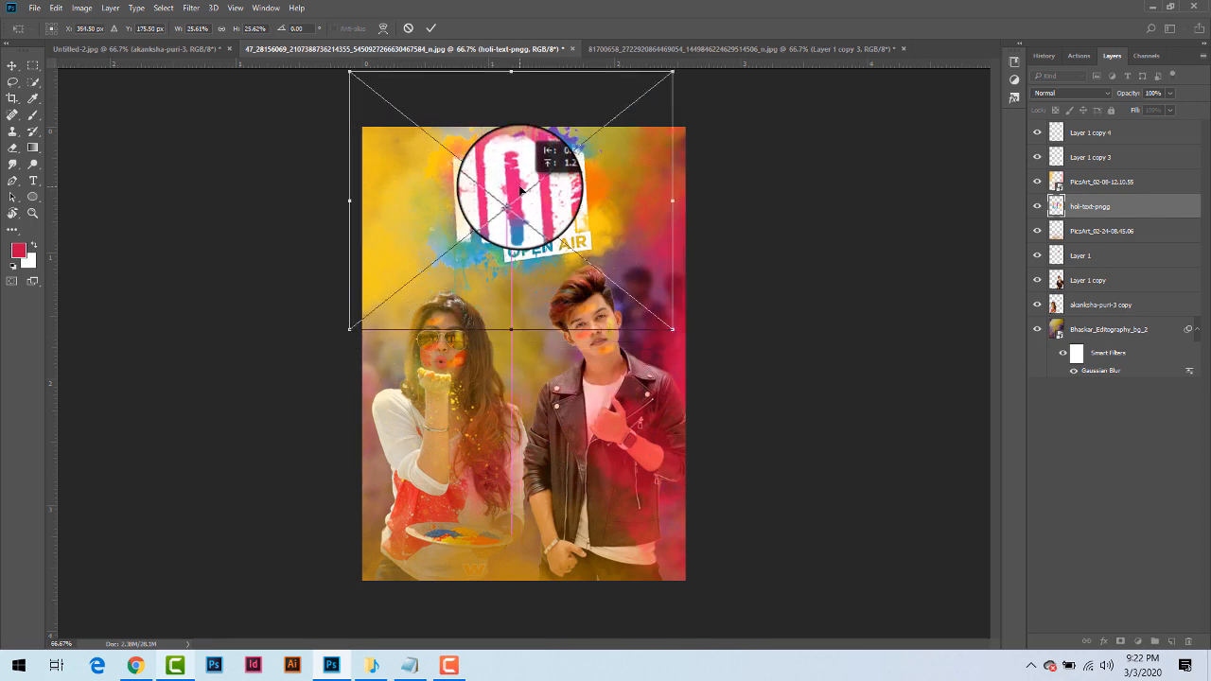
{"action": "left_click_drag", "start_coordinate": [671, 340], "coordinate": [636, 304]}
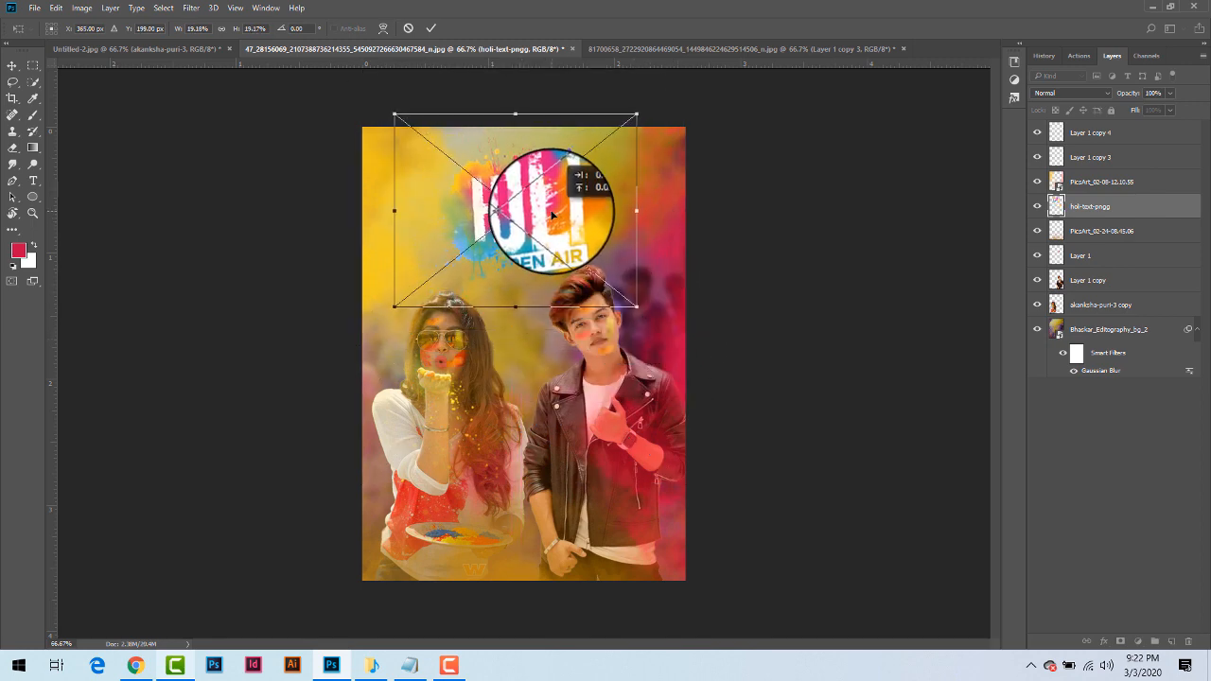
{"action": "left_click", "coordinate": [431, 28]}
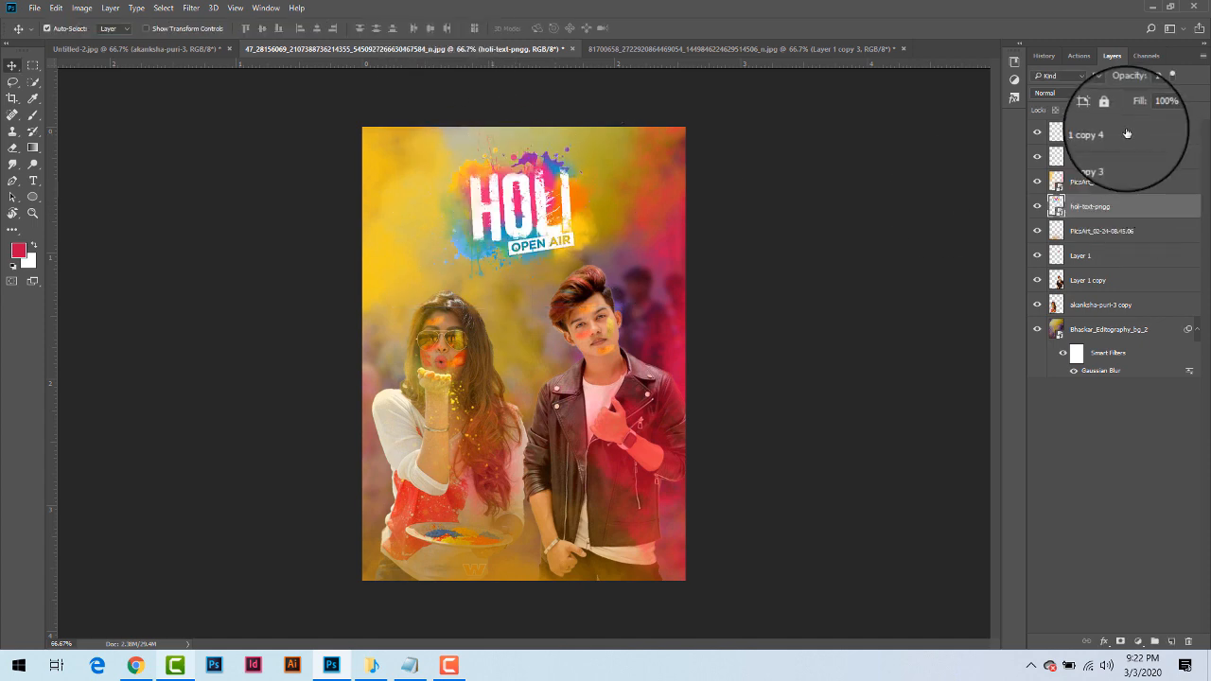
Flatten all layers of the Holi composite into a single background
{"action": "left_click", "coordinate": [1126, 130]}
{"action": "right_click", "coordinate": [1126, 129]}
{"action": "left_click", "coordinate": [857, 573]}
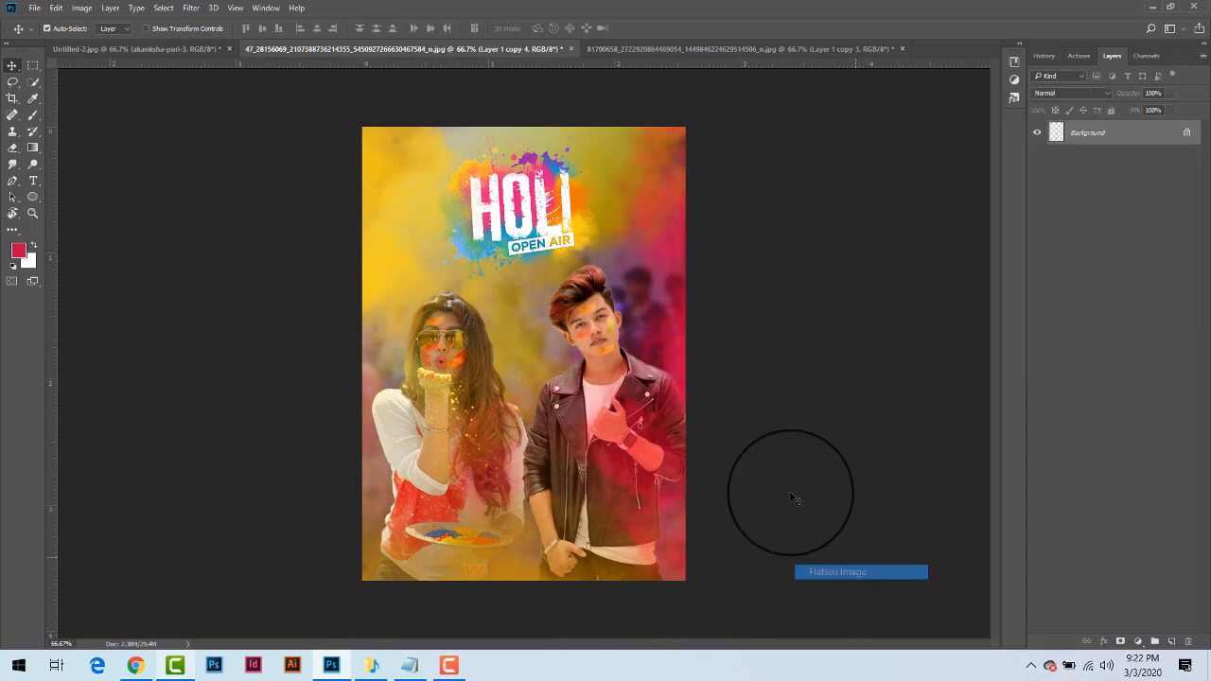
In the Camera Raw Filter, set clarity to +9 and whites to +29, and apply sharpening of 36 with luminance noise reduction of 13
{"action": "left_click", "coordinate": [191, 8]}
{"action": "left_click", "coordinate": [232, 99]}
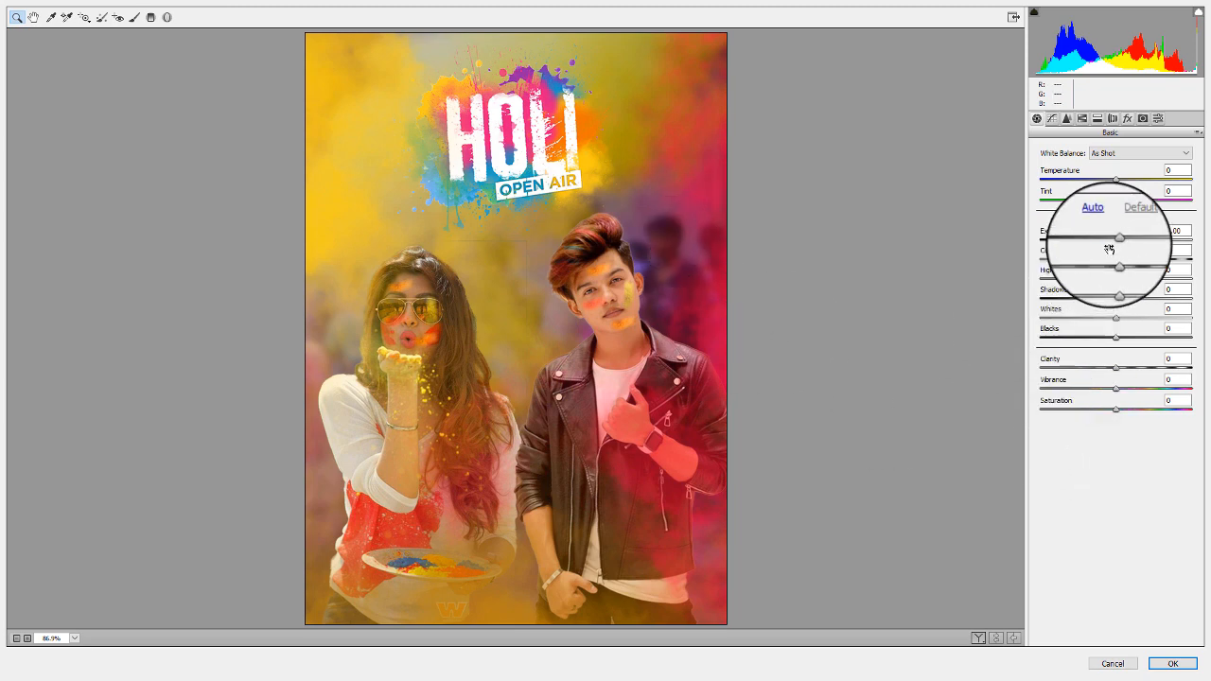
{"action": "left_click_drag", "start_coordinate": [1116, 242], "coordinate": [1112, 244]}
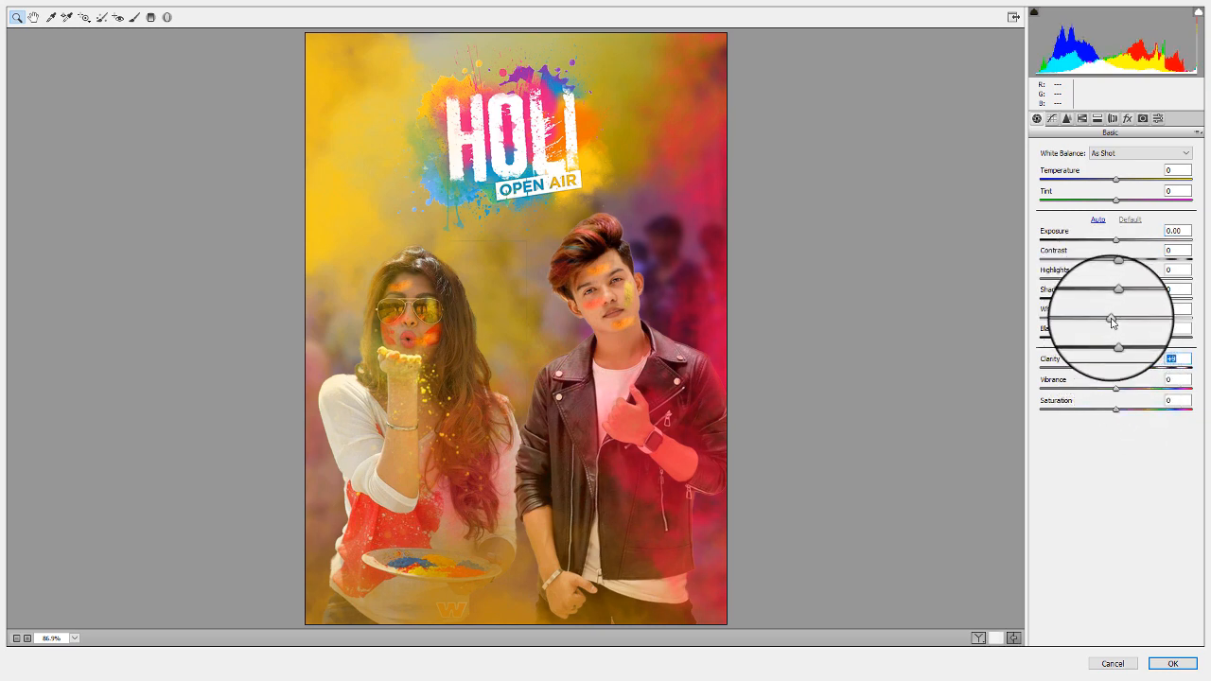
{"action": "mouse_move", "coordinate": [1115, 317]}
{"action": "left_mouse_down"}
{"action": "mouse_move", "coordinate": [1100, 320]}
{"action": "mouse_move", "coordinate": [1125, 322]}
{"action": "mouse_move", "coordinate": [1099, 321]}
{"action": "mouse_move", "coordinate": [1128, 322]}
{"action": "left_mouse_up"}
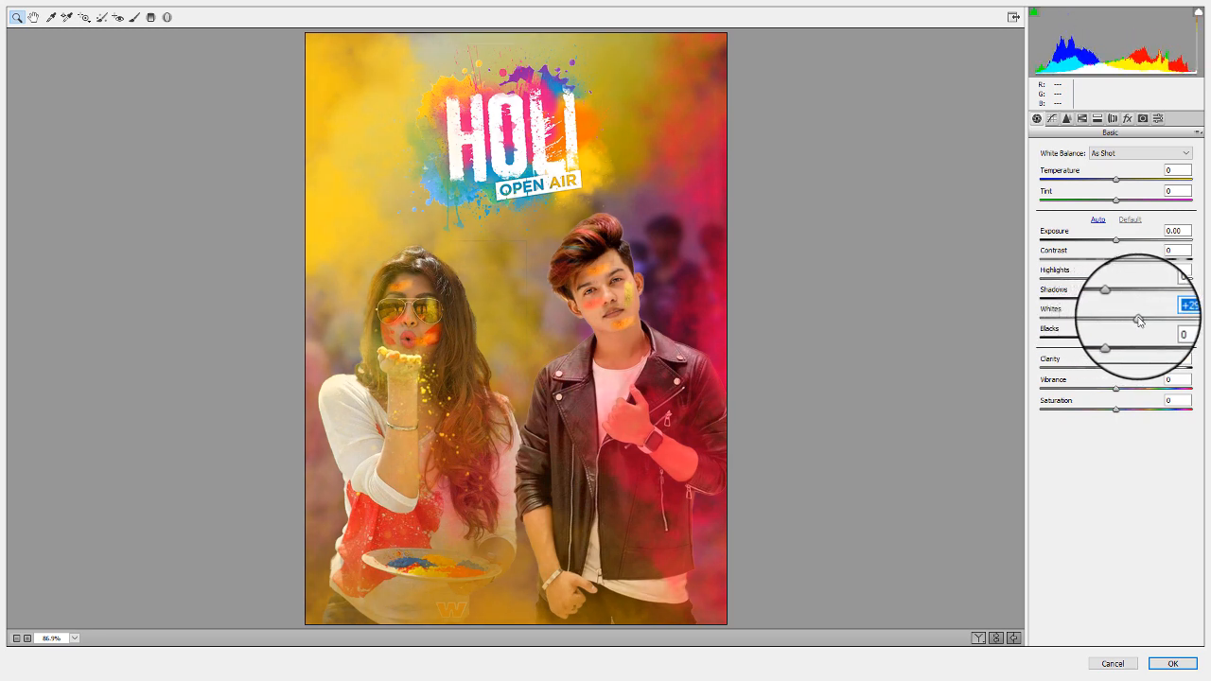
{"action": "left_click", "coordinate": [1066, 118]}
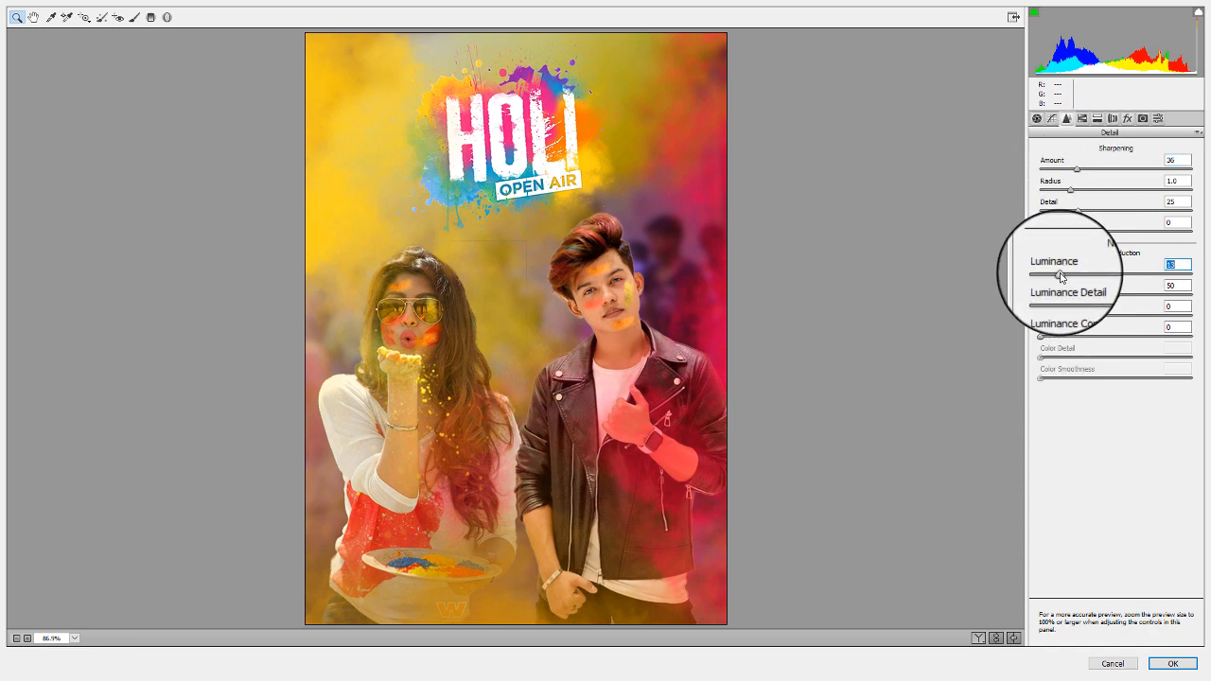
{"action": "left_click", "coordinate": [1126, 118]}
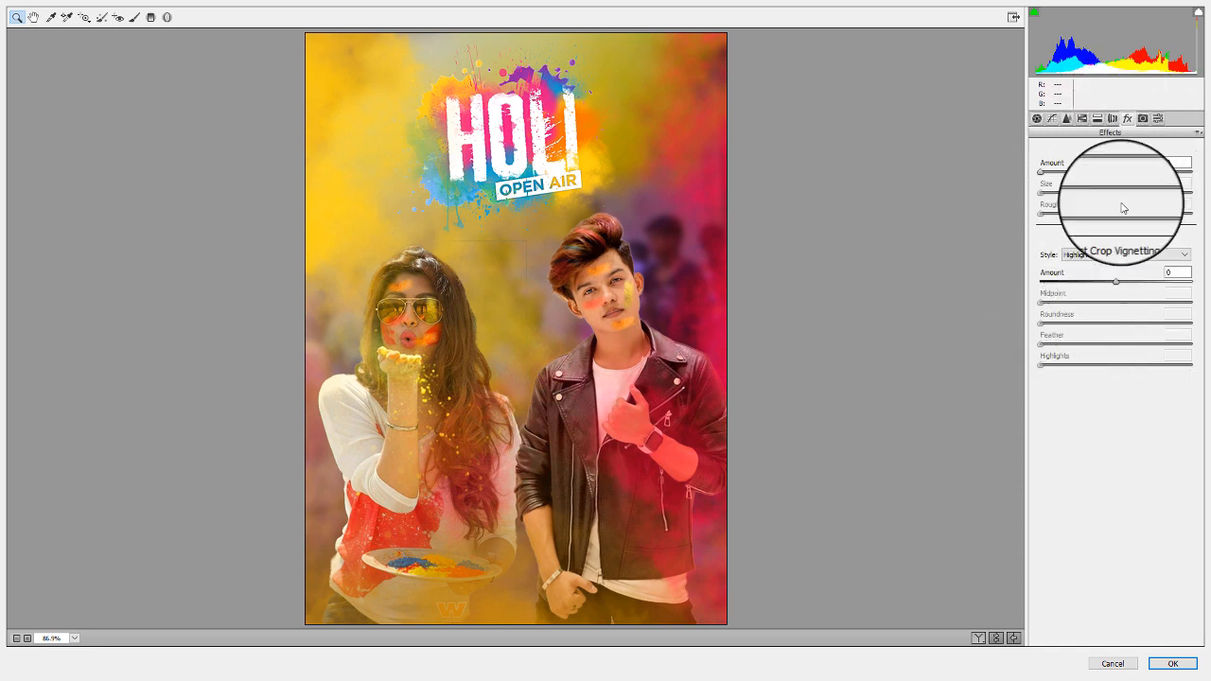
Split-tone the image with highlights at hue 230, saturation 37 and shadows at hue 54, saturation 23
{"action": "left_click", "coordinate": [1097, 118]}
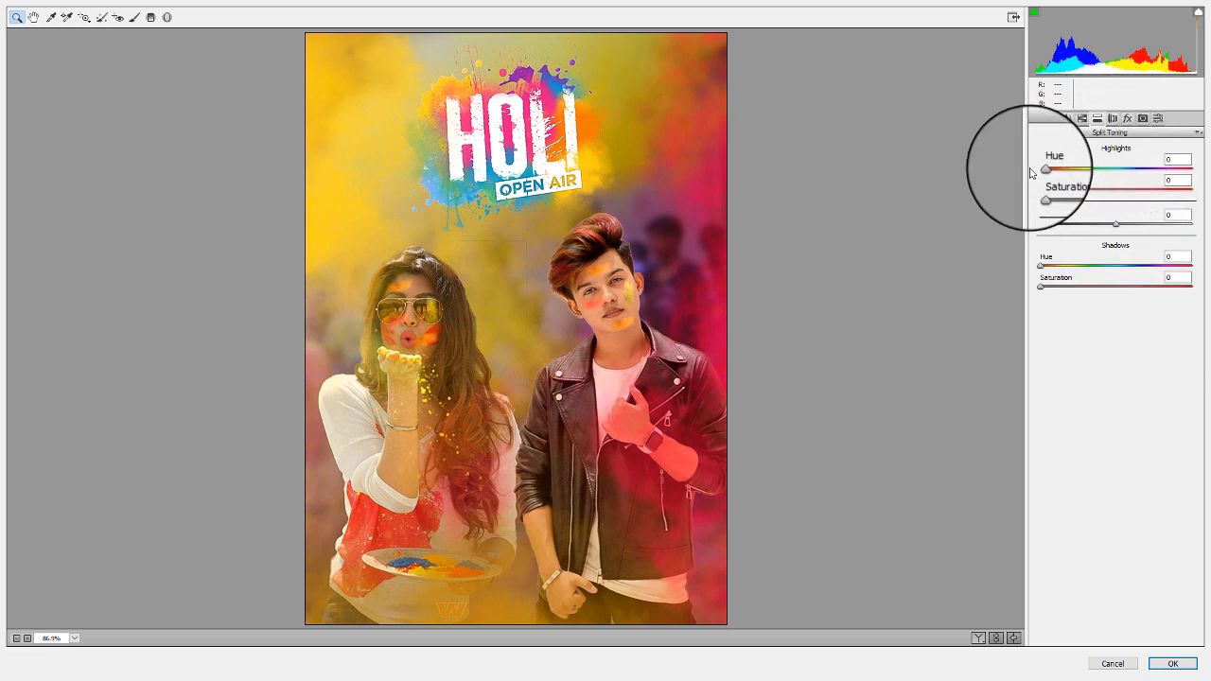
{"action": "left_click_drag", "start_coordinate": [1040, 170], "coordinate": [1176, 173]}
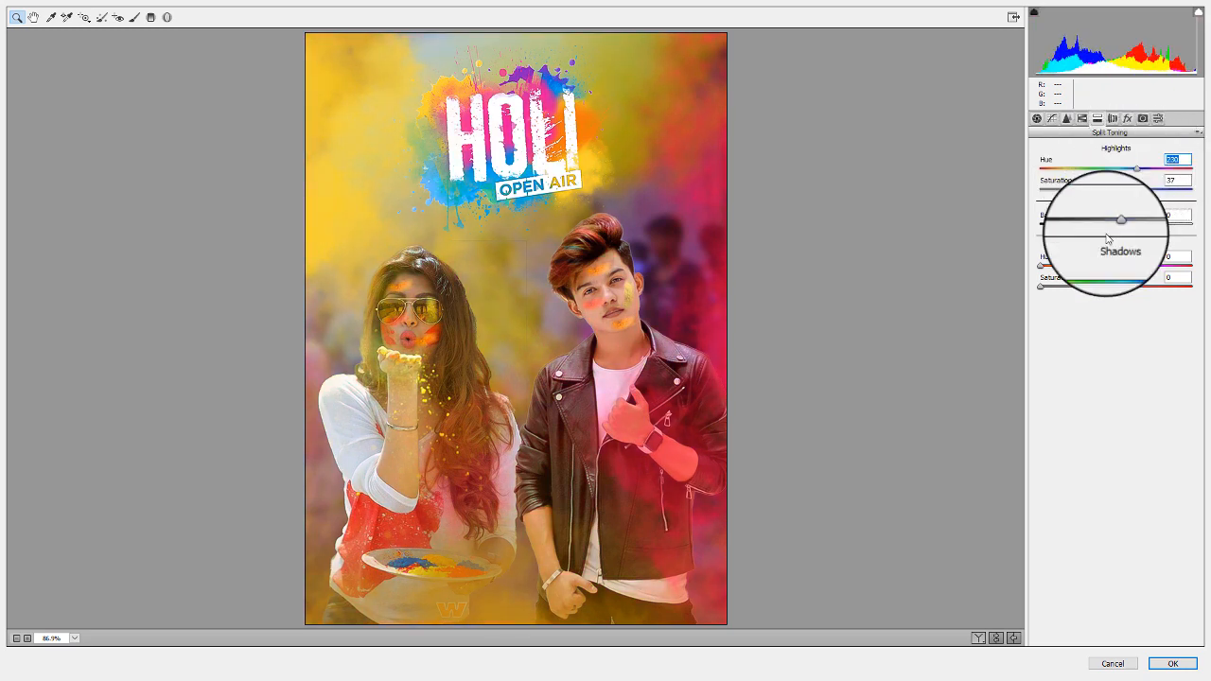
{"action": "left_click_drag", "start_coordinate": [1044, 265], "coordinate": [1078, 287]}
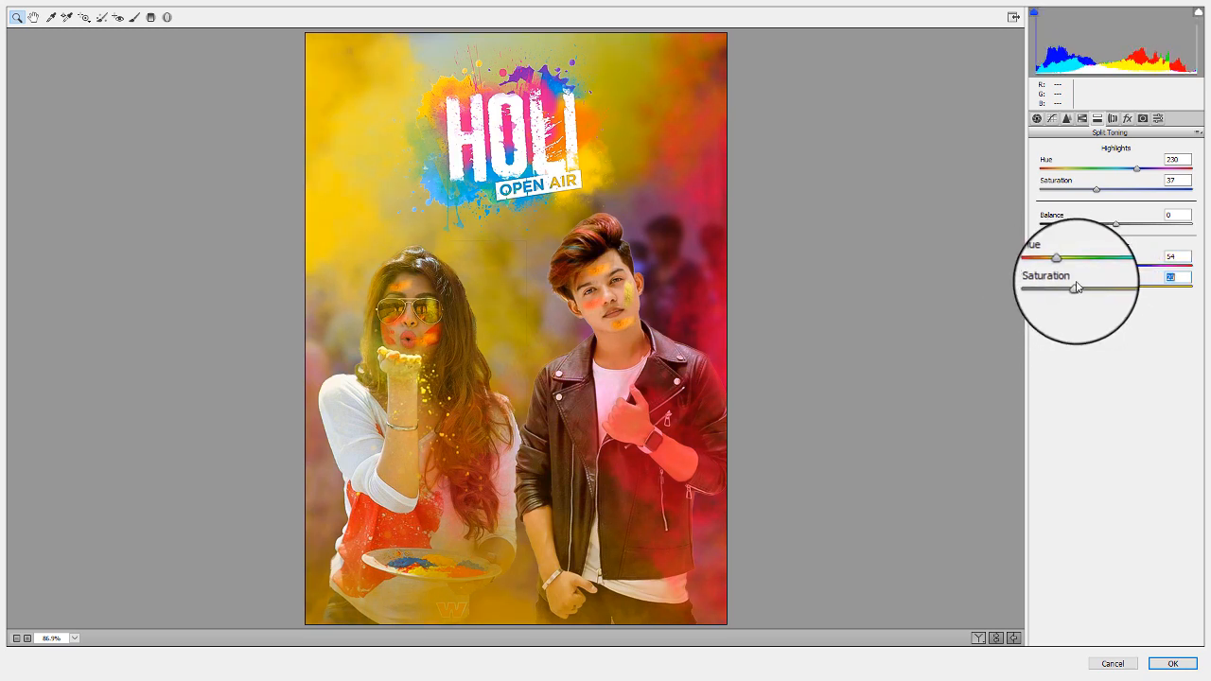
In Camera Calibration, set the red primary hue to -11 and lower the red primary saturation slightly
{"action": "left_click", "coordinate": [1156, 118]}
{"action": "left_click", "coordinate": [1142, 118]}
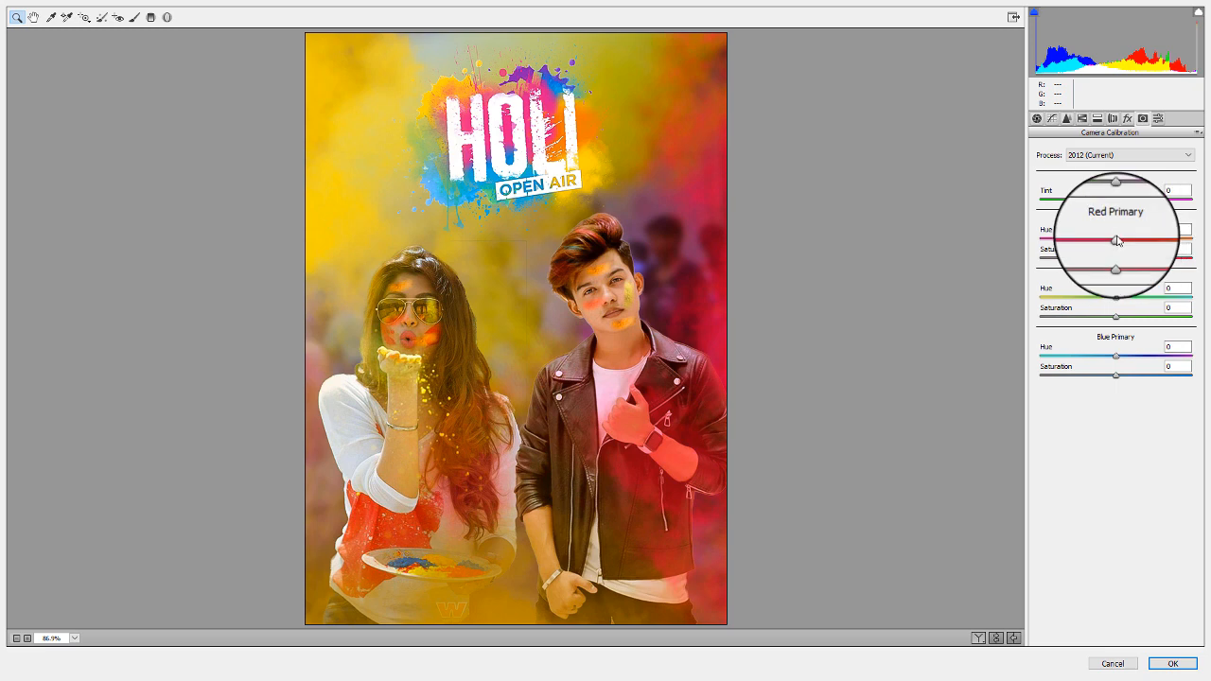
{"action": "mouse_move", "coordinate": [1102, 240]}
{"action": "left_mouse_down"}
{"action": "mouse_move", "coordinate": [1130, 240]}
{"action": "mouse_move", "coordinate": [1110, 241]}
{"action": "mouse_move", "coordinate": [1102, 259]}
{"action": "left_mouse_up"}
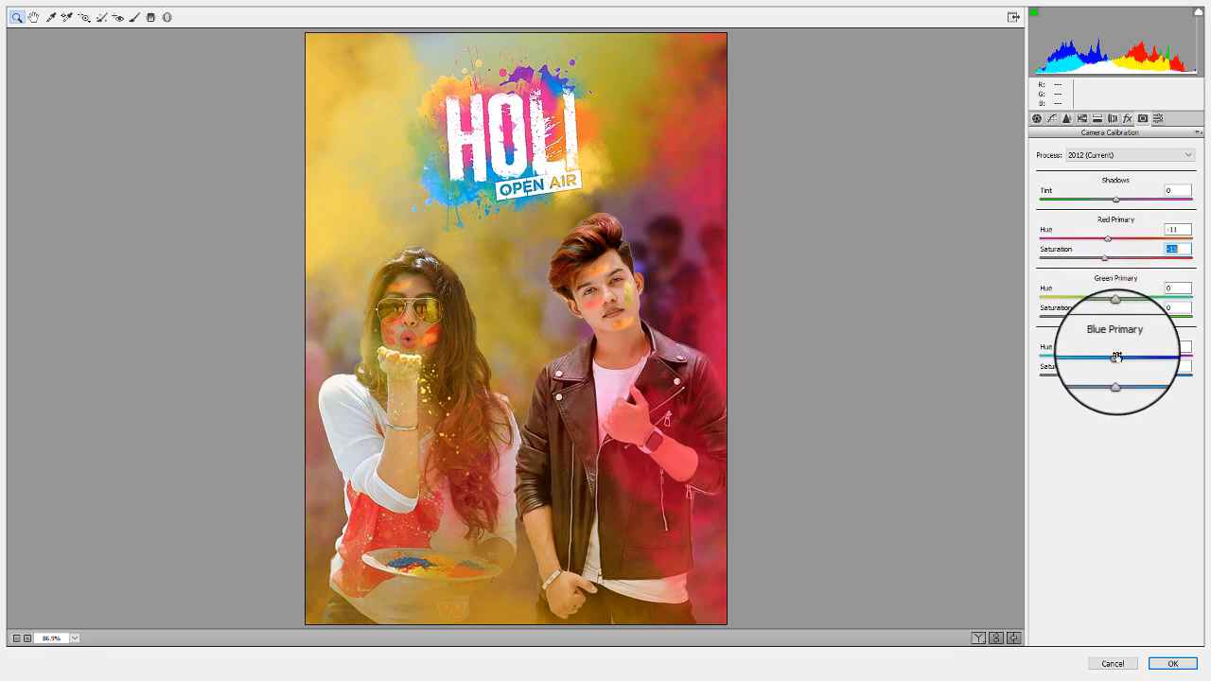
Set the shadow point of the RGB tone curve to output 23, and lower the blacks while raising the highlights
{"action": "left_click", "coordinate": [1051, 118]}
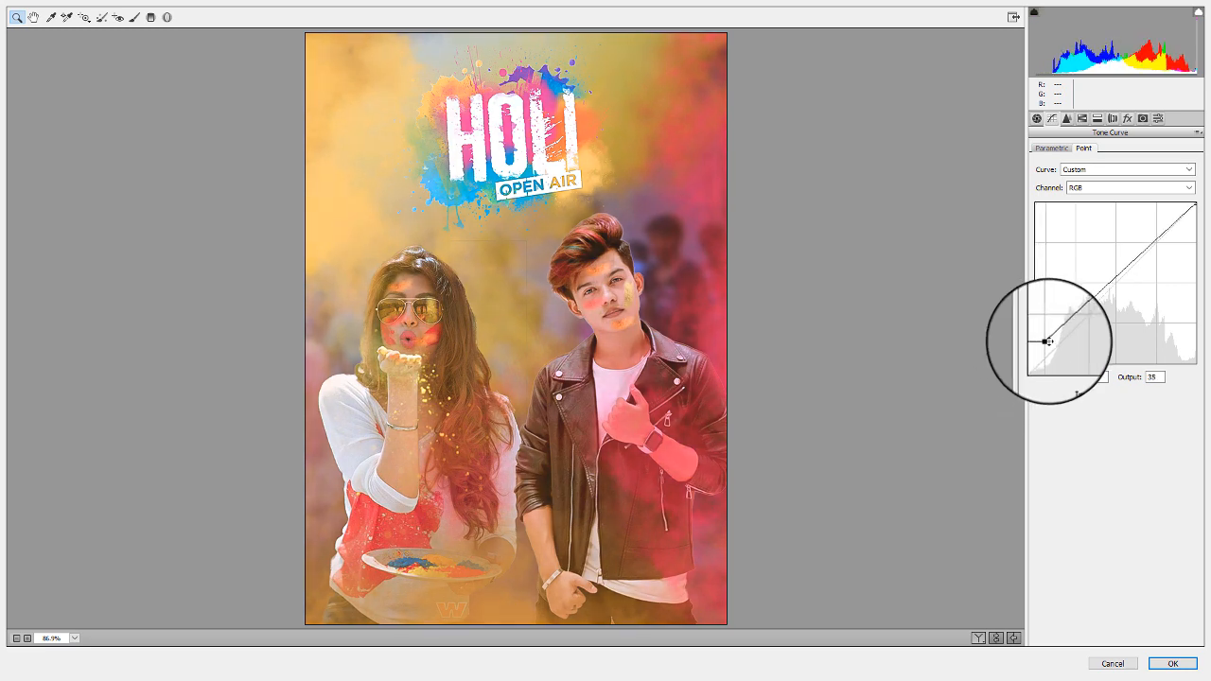
{"action": "left_click_drag", "start_coordinate": [1048, 341], "coordinate": [1050, 349]}
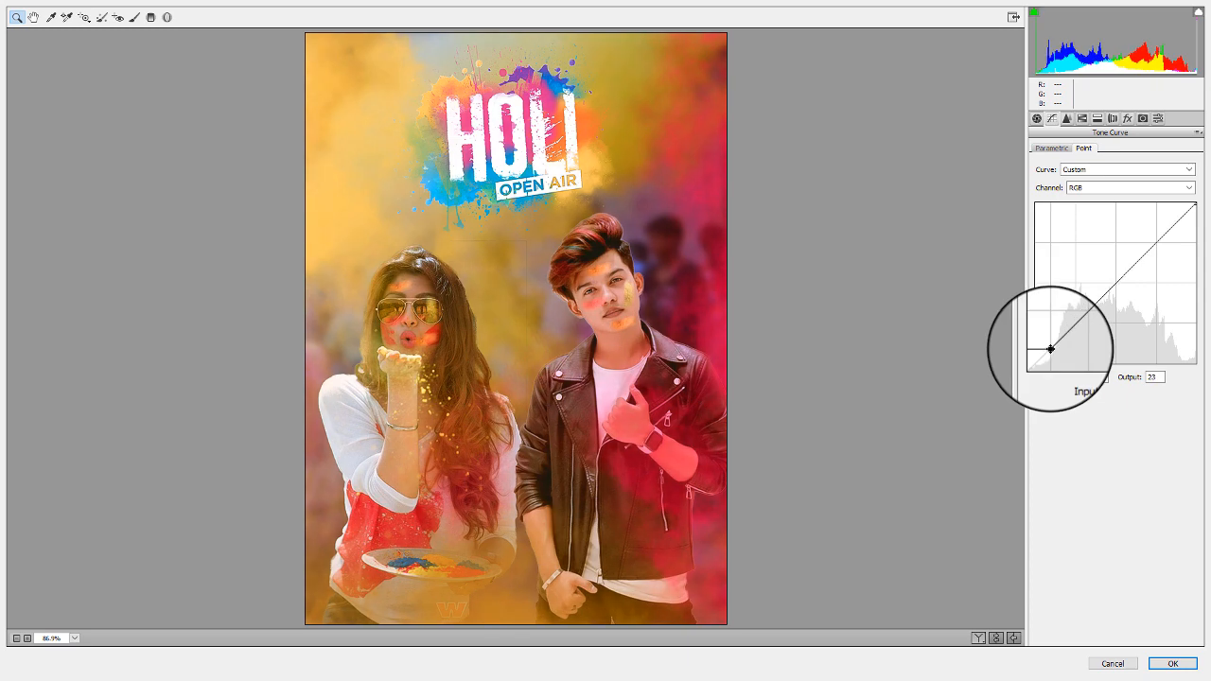
{"action": "left_click", "coordinate": [1037, 118]}
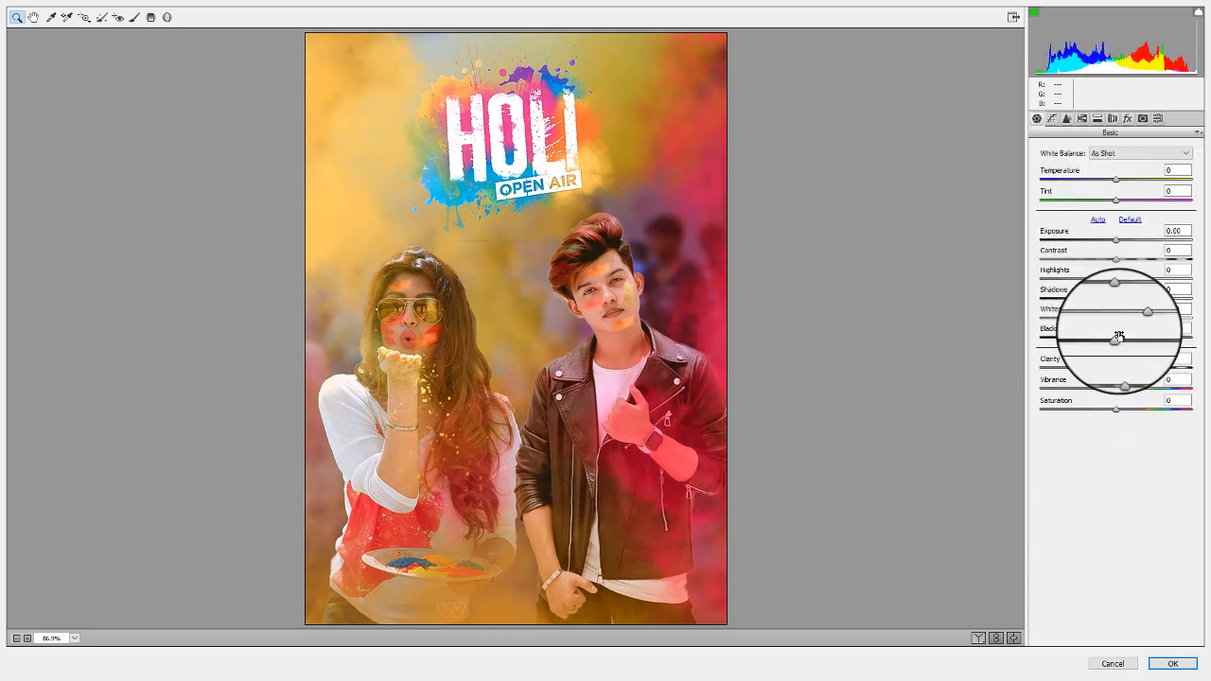
{"action": "mouse_move", "coordinate": [1108, 336]}
{"action": "left_mouse_down"}
{"action": "mouse_move", "coordinate": [1066, 331]}
{"action": "mouse_move", "coordinate": [1110, 327]}
{"action": "left_mouse_up"}
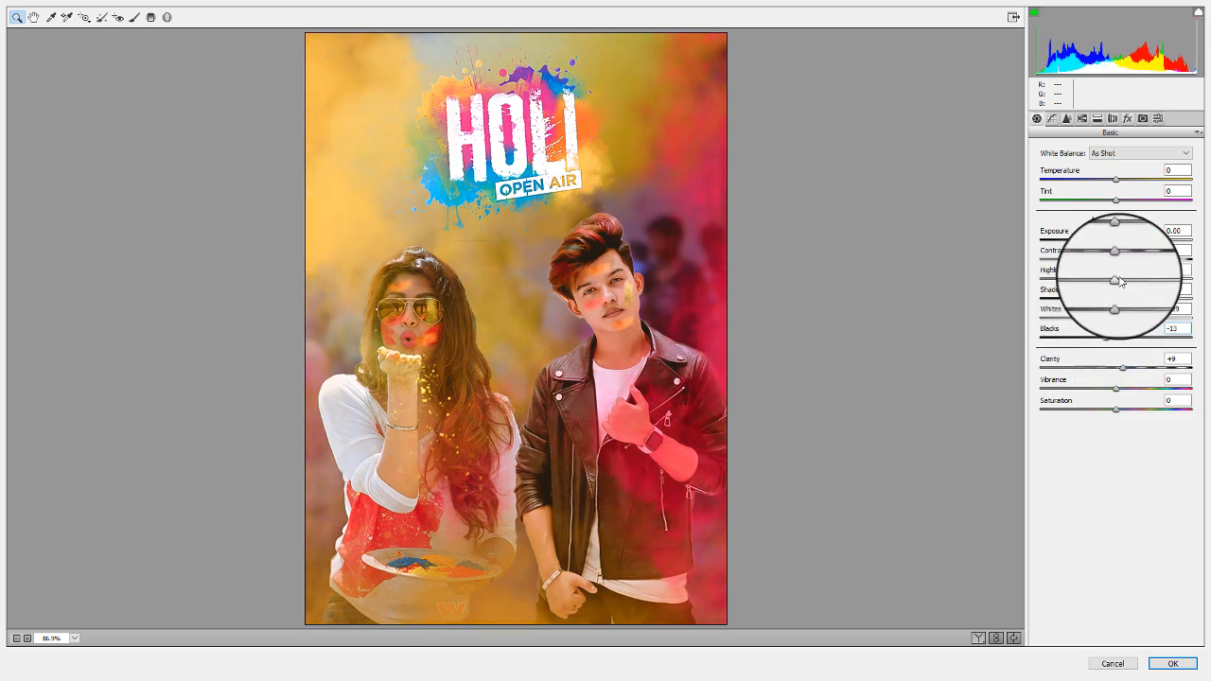
{"action": "mouse_move", "coordinate": [1125, 281]}
{"action": "left_mouse_down"}
{"action": "mouse_move", "coordinate": [1086, 281]}
{"action": "mouse_move", "coordinate": [1135, 281]}
{"action": "left_mouse_up"}
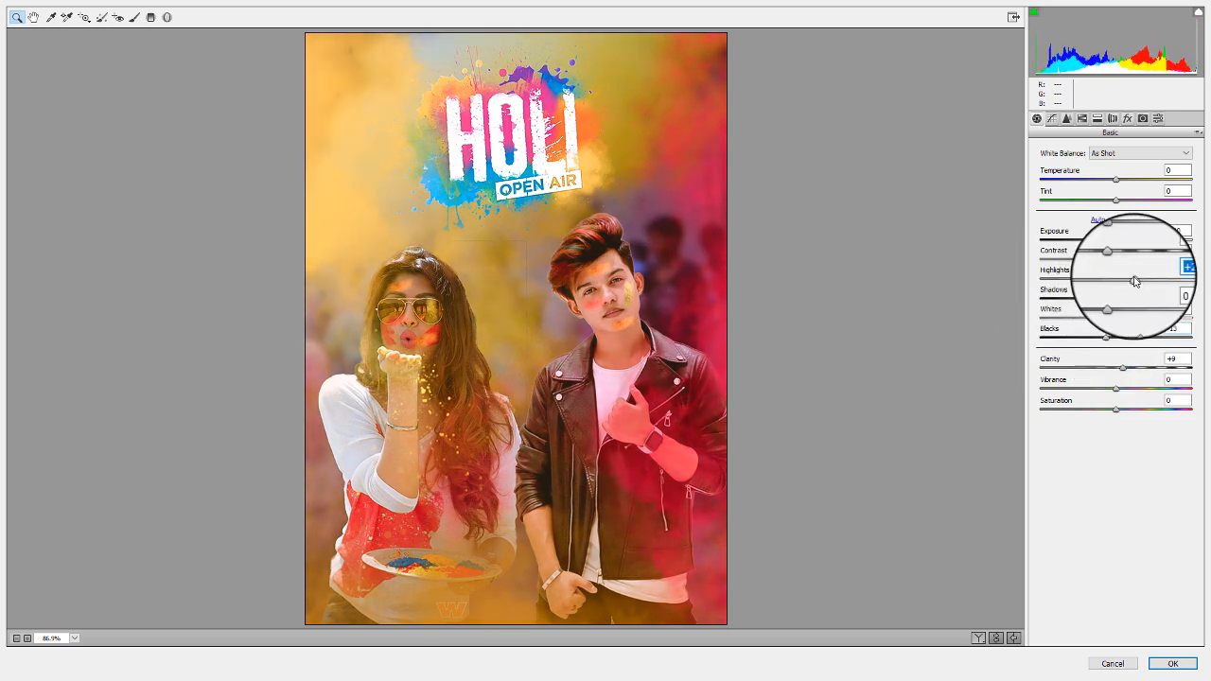
Raise the luminance of the oranges slightly and apply the Camera Raw adjustments to the image
{"action": "left_click", "coordinate": [1081, 118]}
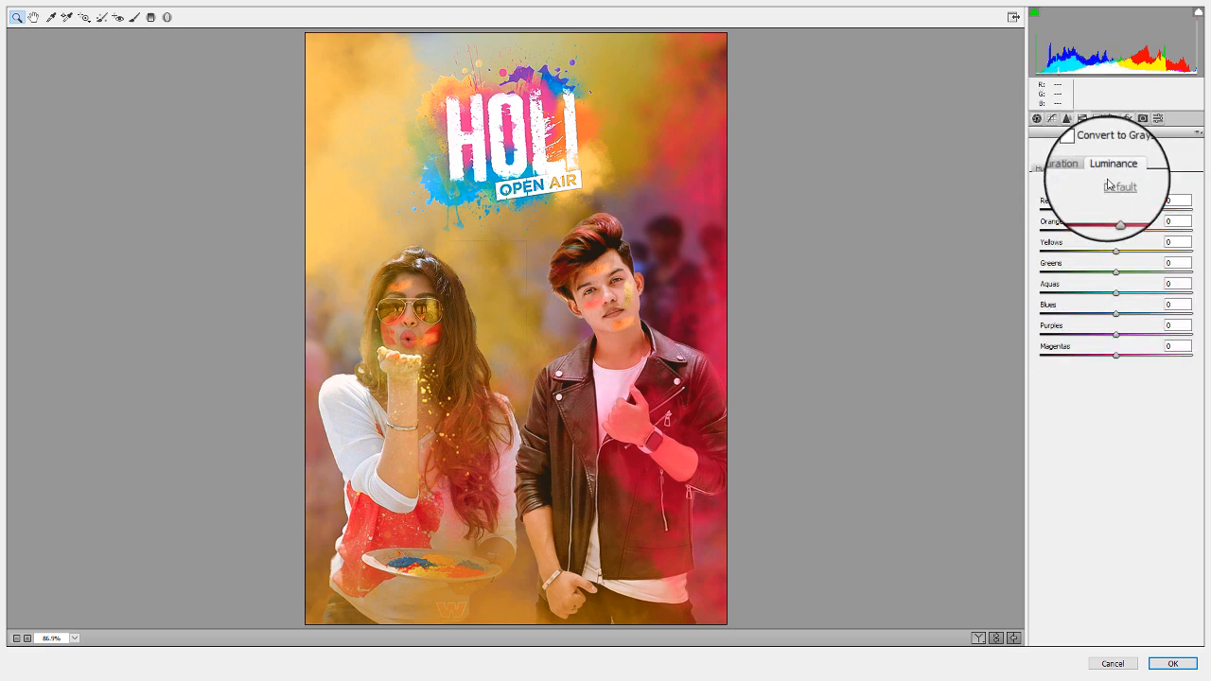
{"action": "left_click_drag", "start_coordinate": [1116, 232], "coordinate": [1132, 234]}
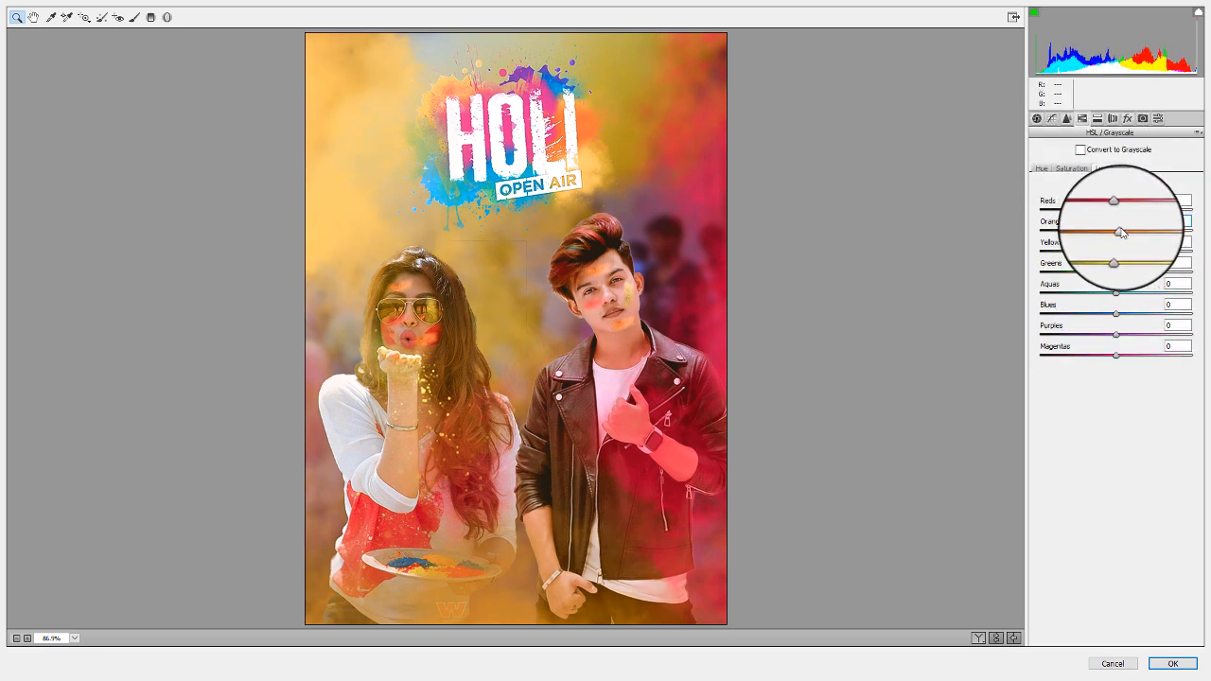
{"action": "left_click", "coordinate": [1171, 664]}
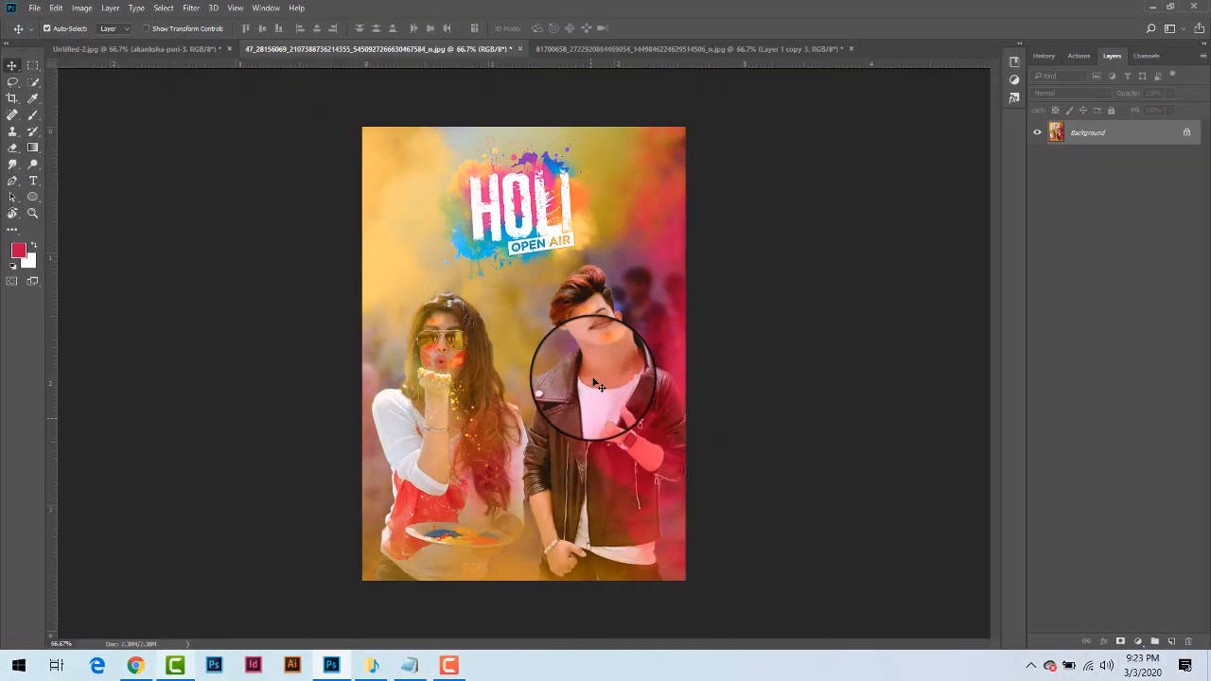
{"action": "key", "text": "ctrl+minus"}
{"action": "key", "text": "ctrl+minus"}
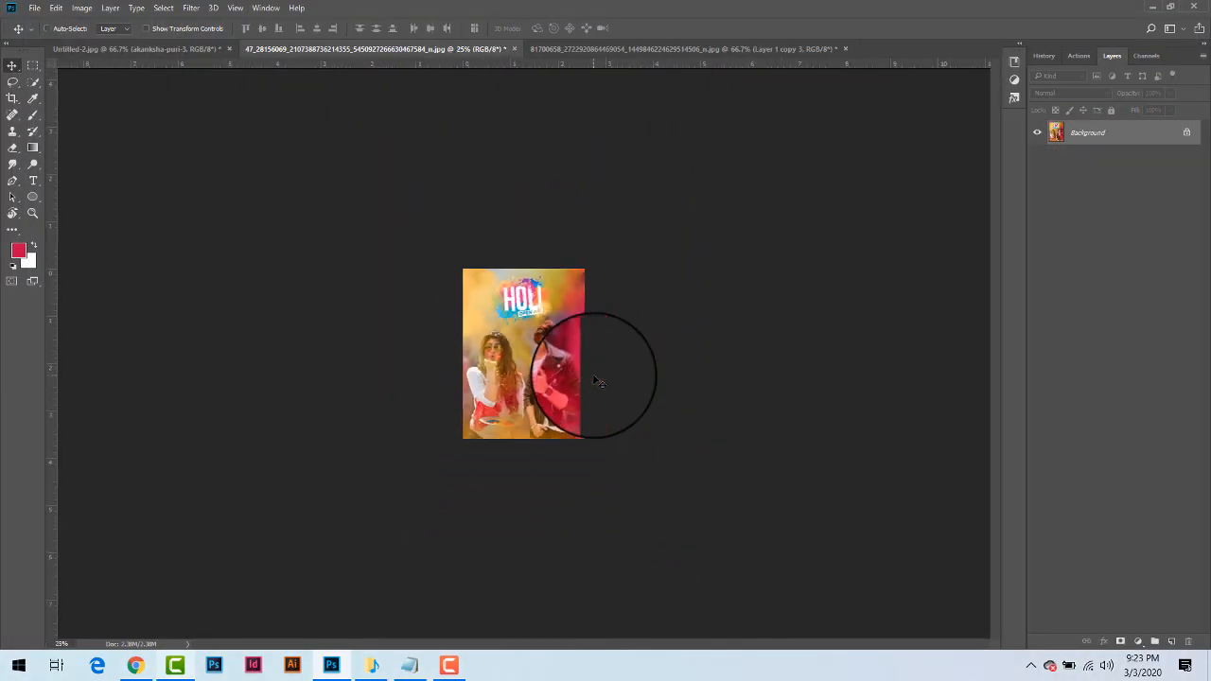
{"action": "key", "text": "ctrl+plus"}
{"action": "key", "text": "ctrl+plus"}
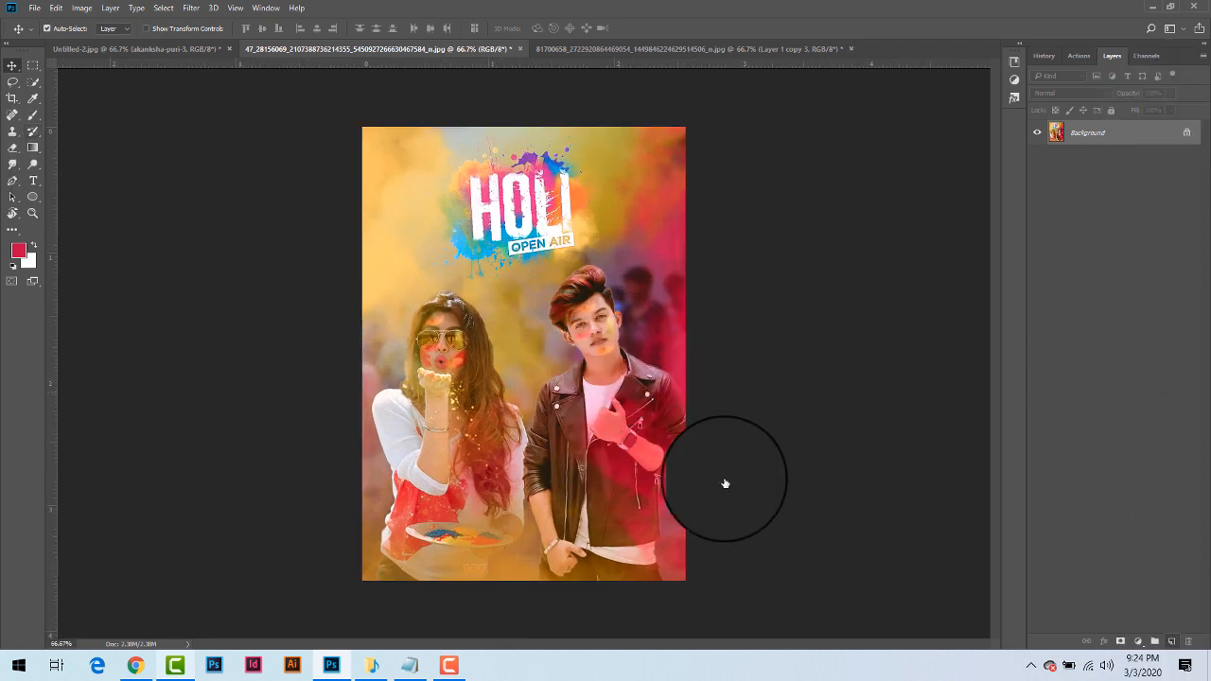
On a new layer, draw a dark-to-transparent gradient upward from the photo's lower edge and set the layer opacity to 48%
{"action": "key", "text": "ctrl+shift+alt+n"}
{"action": "left_click", "coordinate": [33, 148]}
{"action": "left_click_drag", "start_coordinate": [515, 596], "coordinate": [520, 275]}
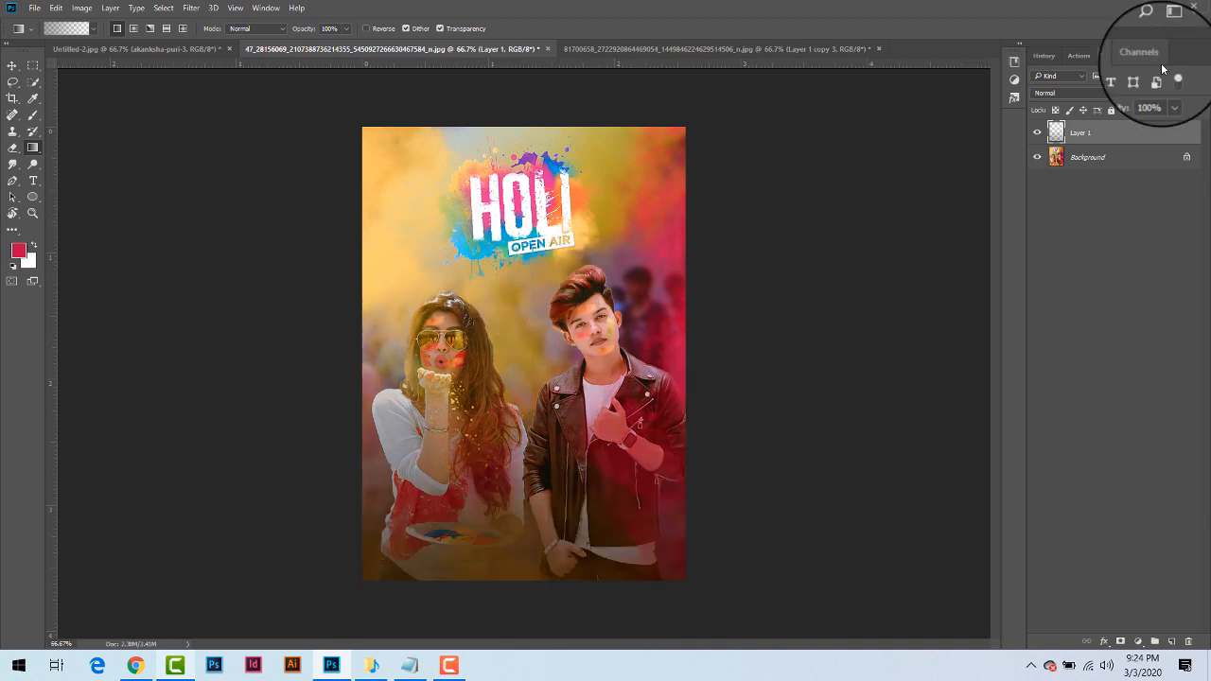
{"action": "left_click", "coordinate": [1169, 93]}
{"action": "mouse_move", "coordinate": [1140, 106]}
{"action": "left_mouse_down"}
{"action": "mouse_move", "coordinate": [1121, 106]}
{"action": "mouse_move", "coordinate": [1138, 109]}
{"action": "left_mouse_up"}
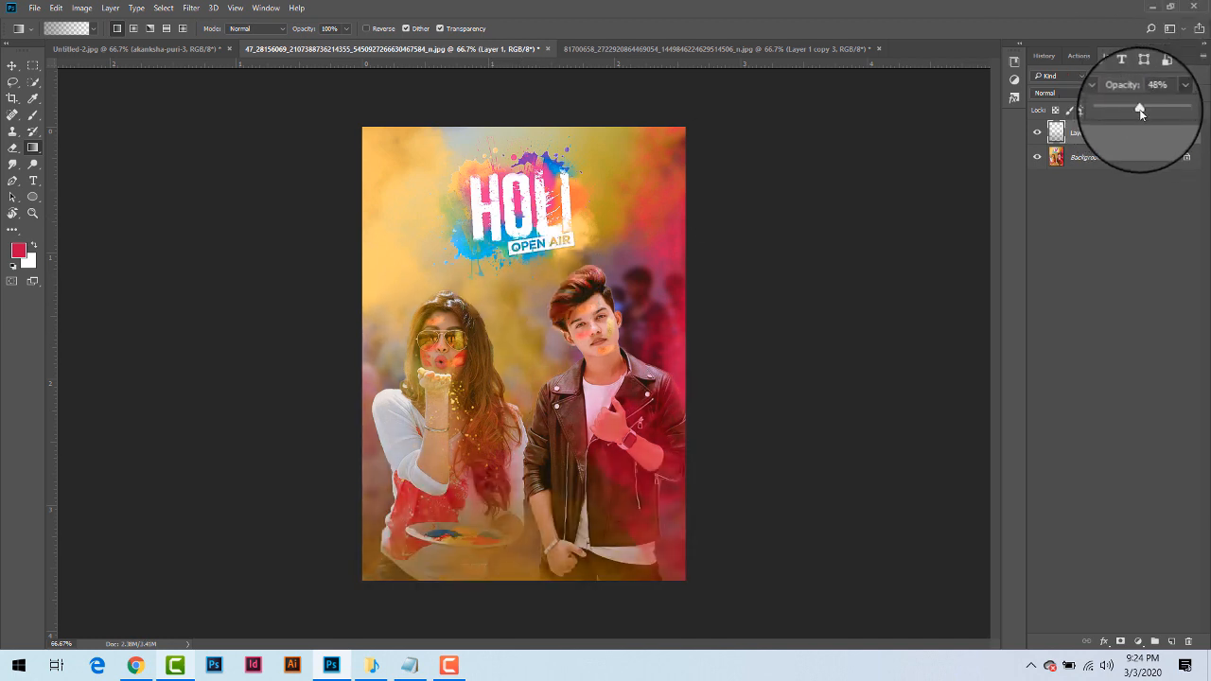
{"action": "left_click", "coordinate": [362, 222]}
{"action": "key", "text": "ctrl+minus"}
{"action": "key", "text": "ctrl+minus"}
{"action": "key", "text": "ctrl+minus"}
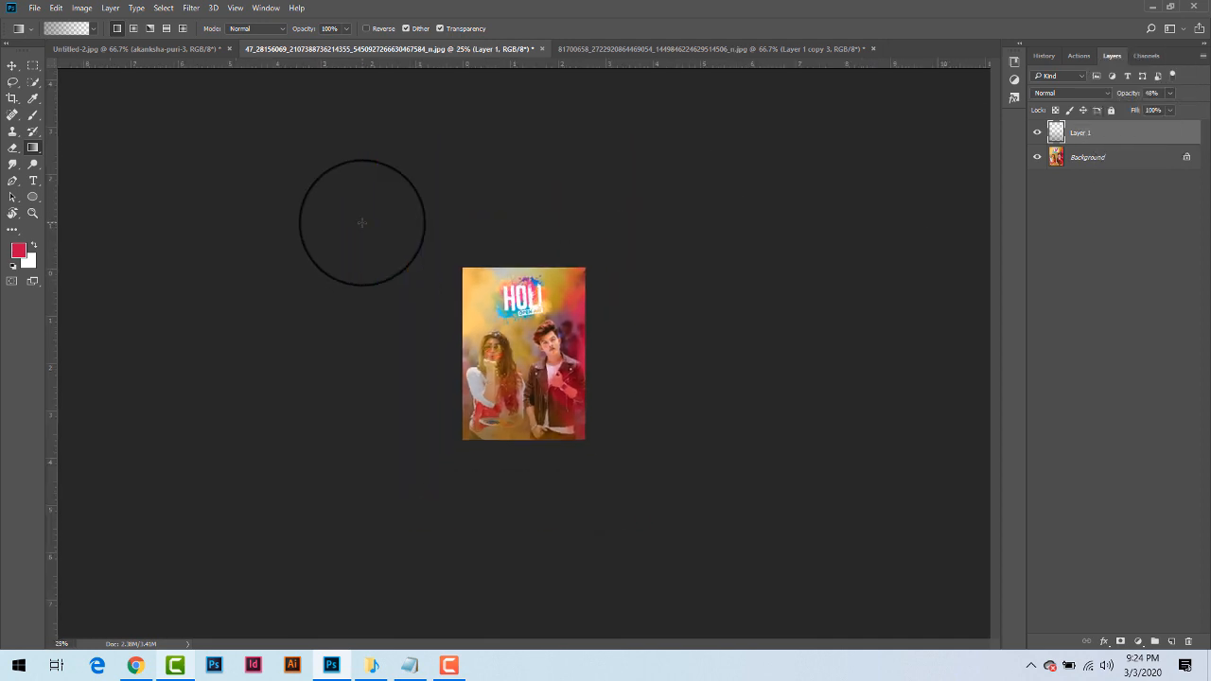
{"action": "key", "text": "ctrl+plus"}
{"action": "key", "text": "ctrl+plus"}
{"action": "key", "text": "ctrl+plus"}
{"action": "key", "text": "ctrl+plus"}
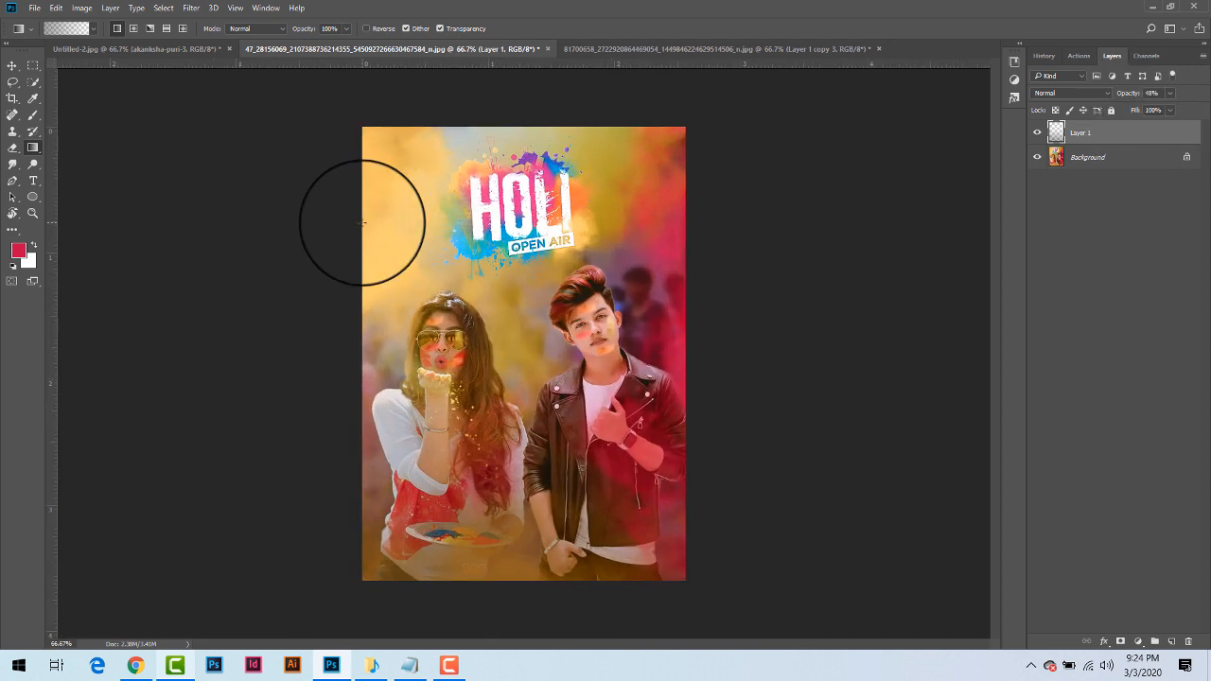
Place the colours-png-2-1 image as an embedded layer over the photo, offset slightly toward the lower left
{"action": "left_click", "coordinate": [38, 8]}
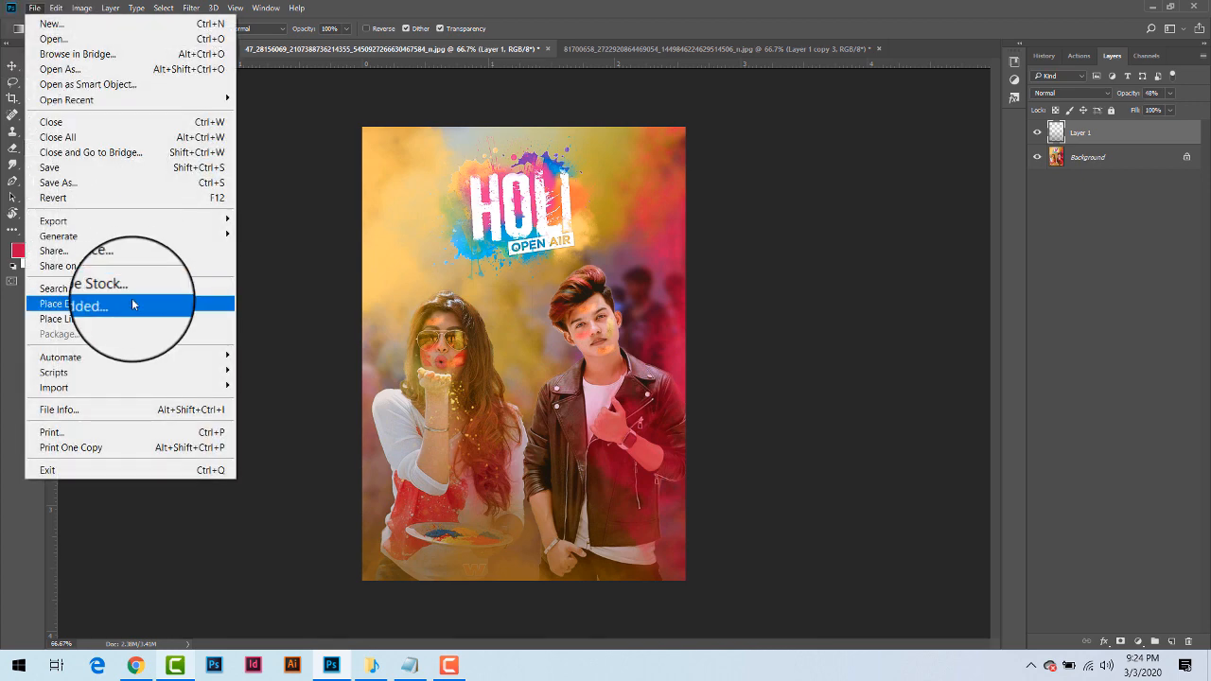
{"action": "left_click", "coordinate": [131, 303]}
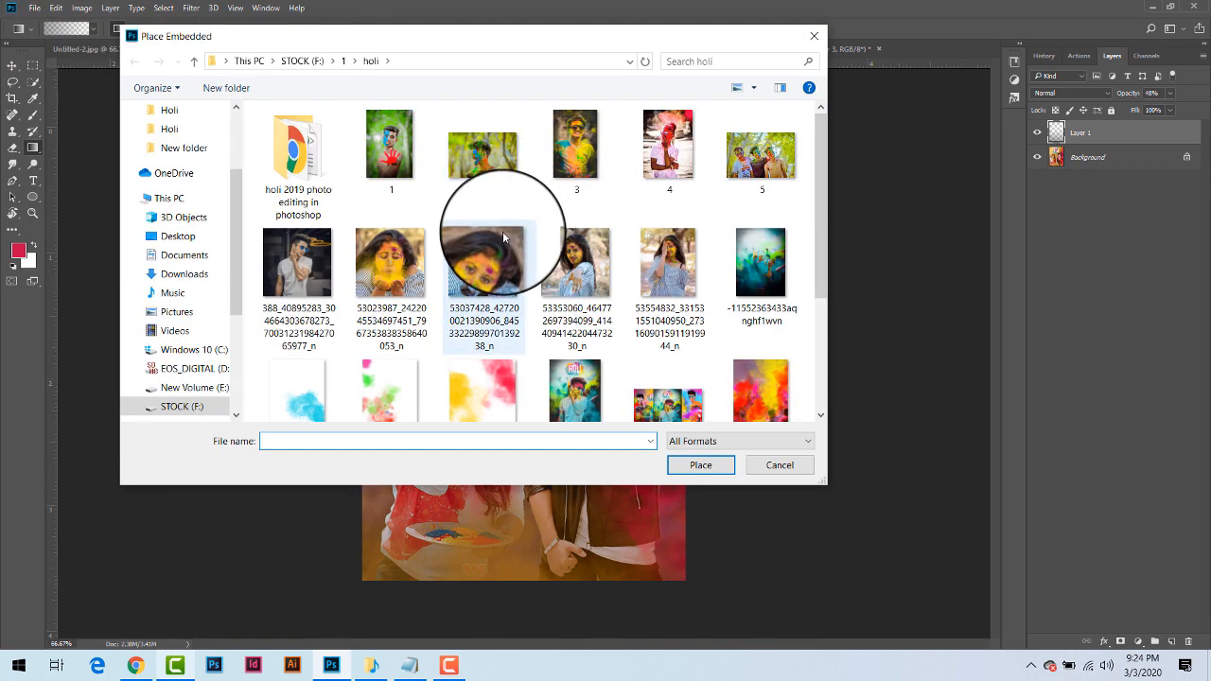
{"action": "scroll", "coordinate": [473, 237], "scroll_direction": "down", "scroll_amount": 3}
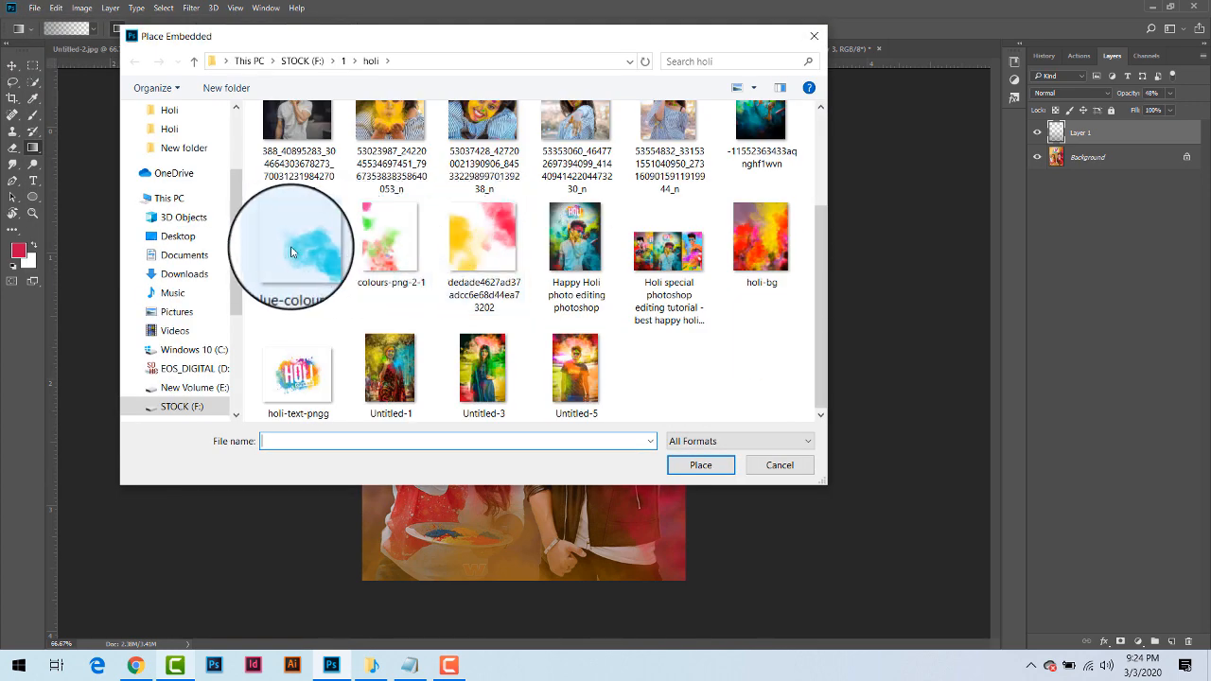
{"action": "double_click", "coordinate": [390, 244]}
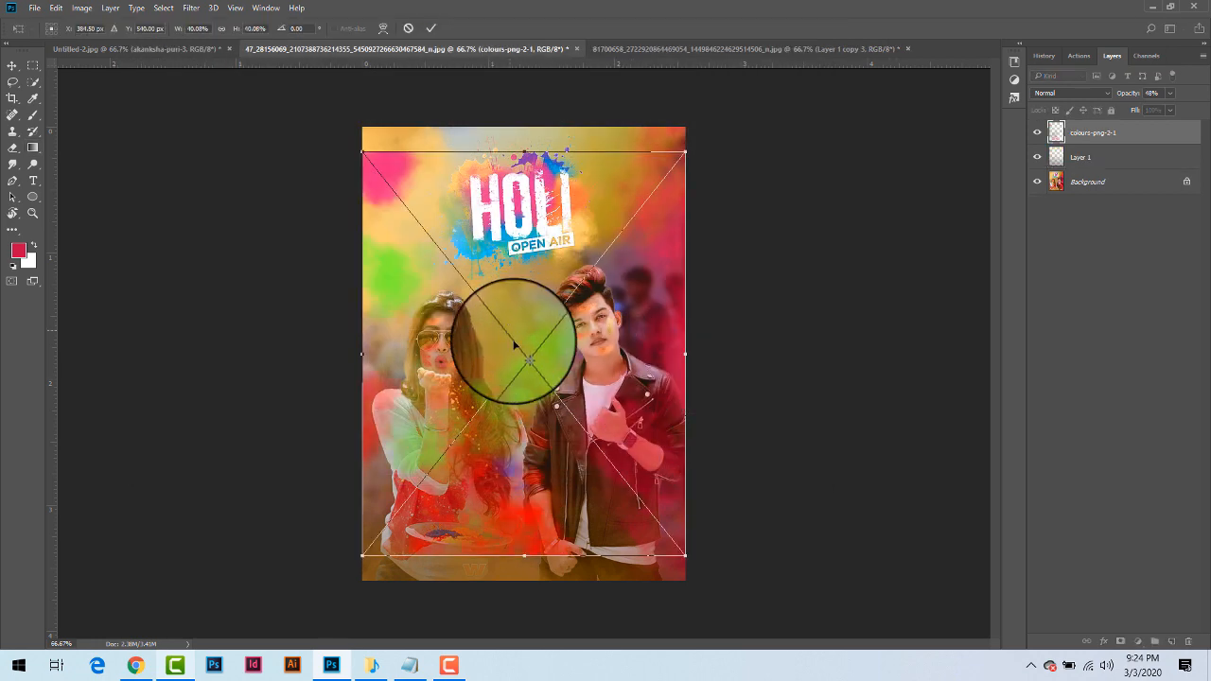
{"action": "mouse_move", "coordinate": [513, 348]}
{"action": "left_mouse_down"}
{"action": "mouse_move", "coordinate": [555, 390]}
{"action": "mouse_move", "coordinate": [496, 352]}
{"action": "left_mouse_up"}
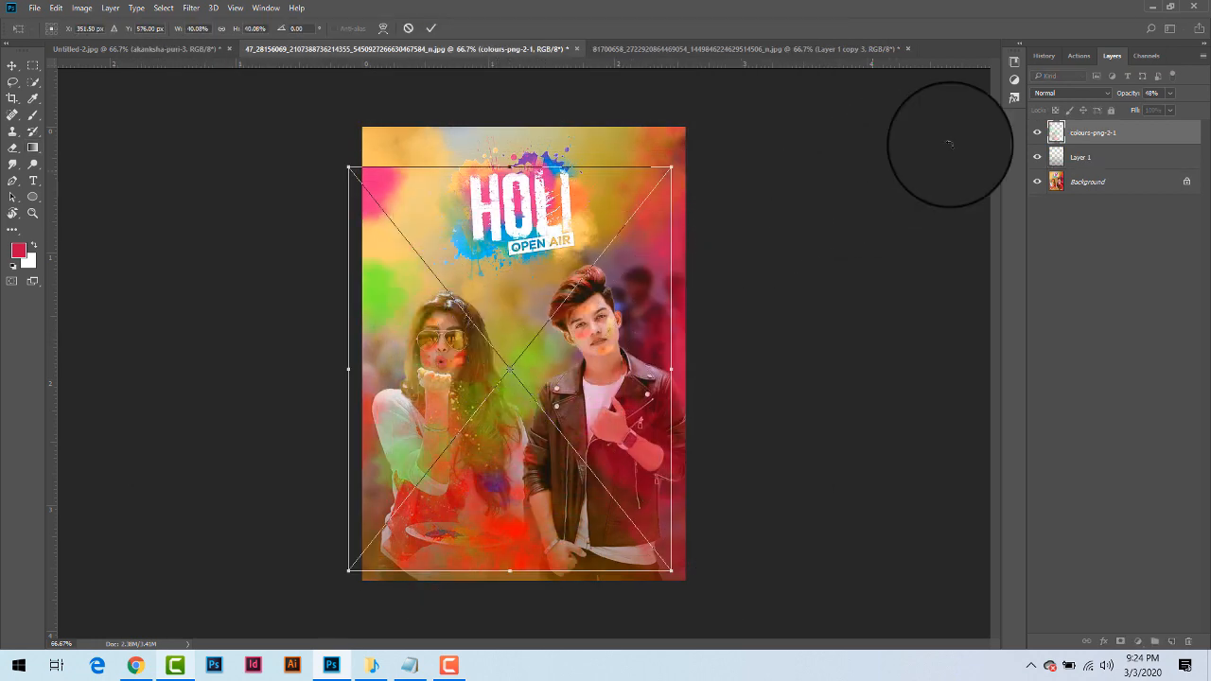
{"action": "left_click", "coordinate": [431, 30]}
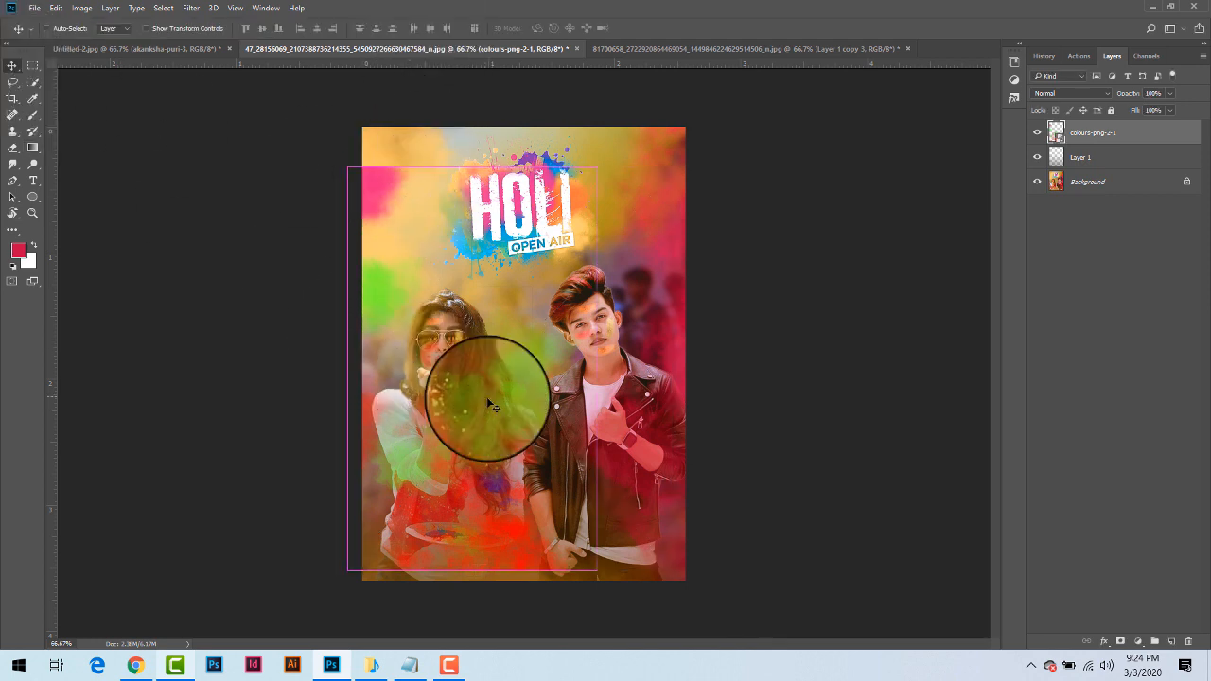
Set the colours layer's blend mode to Multiply and reposition it over the HOLI text and the man
{"action": "left_click_drag", "start_coordinate": [486, 396], "coordinate": [574, 365]}
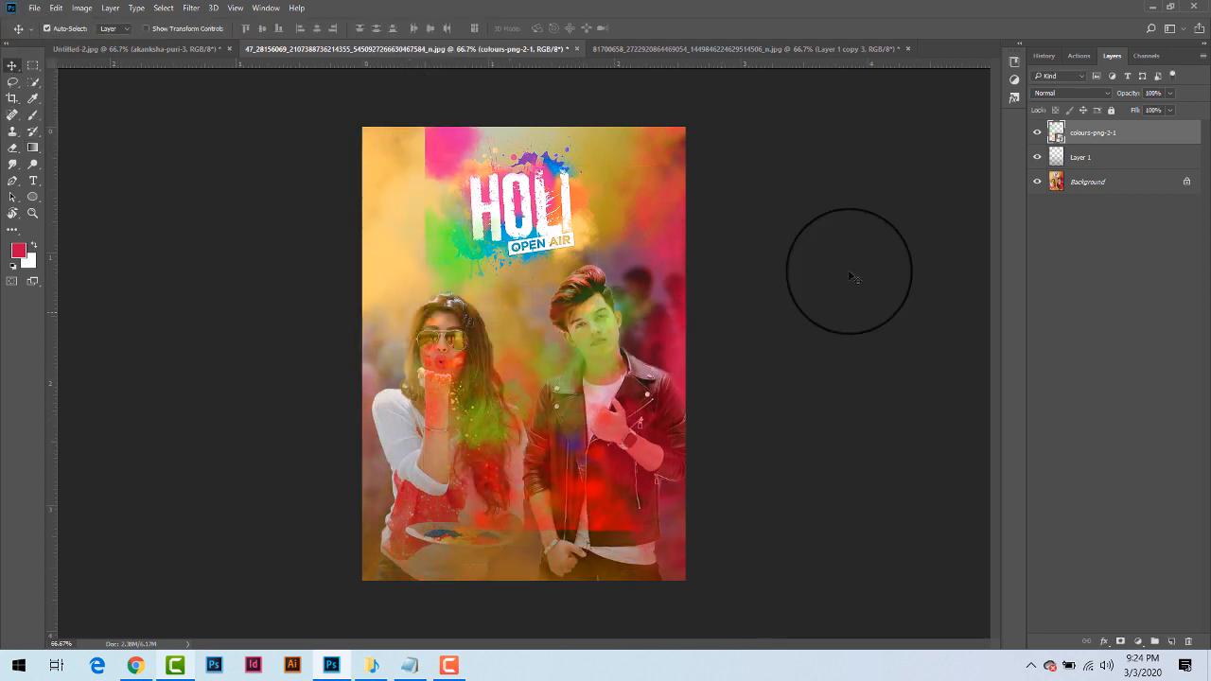
{"action": "left_click_drag", "start_coordinate": [554, 527], "coordinate": [509, 511]}
{"action": "left_click", "coordinate": [1070, 93]}
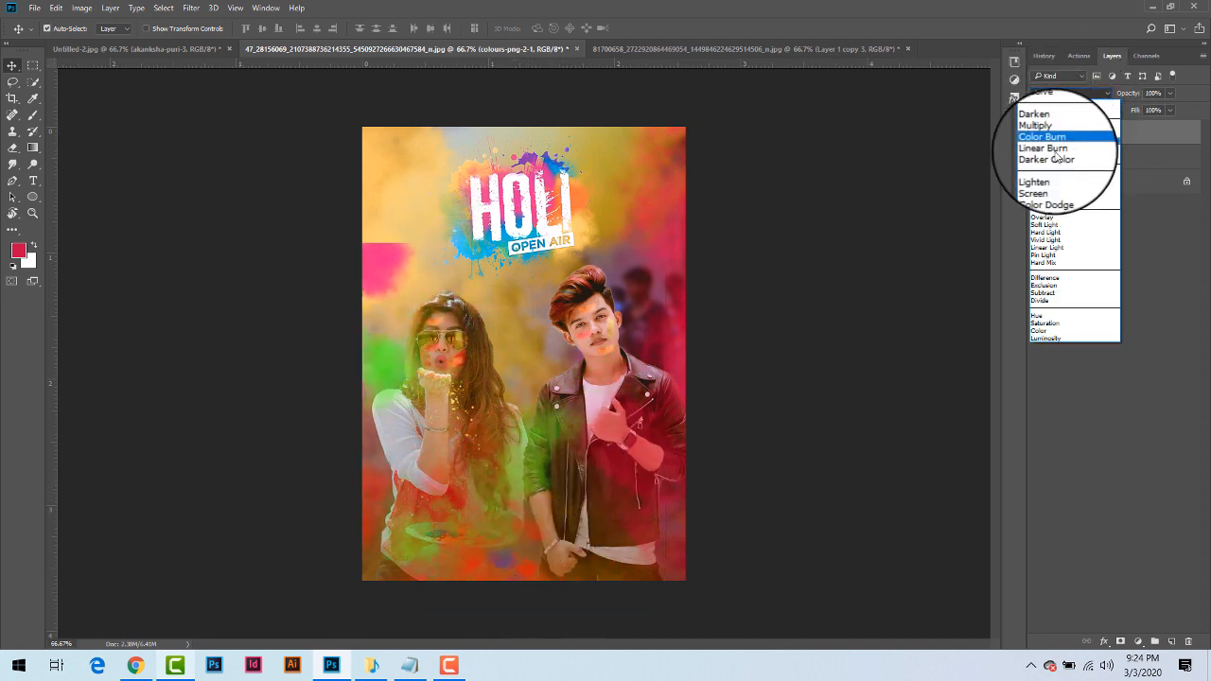
{"action": "left_click", "coordinate": [1048, 136]}
{"action": "left_click_drag", "start_coordinate": [567, 392], "coordinate": [634, 343]}
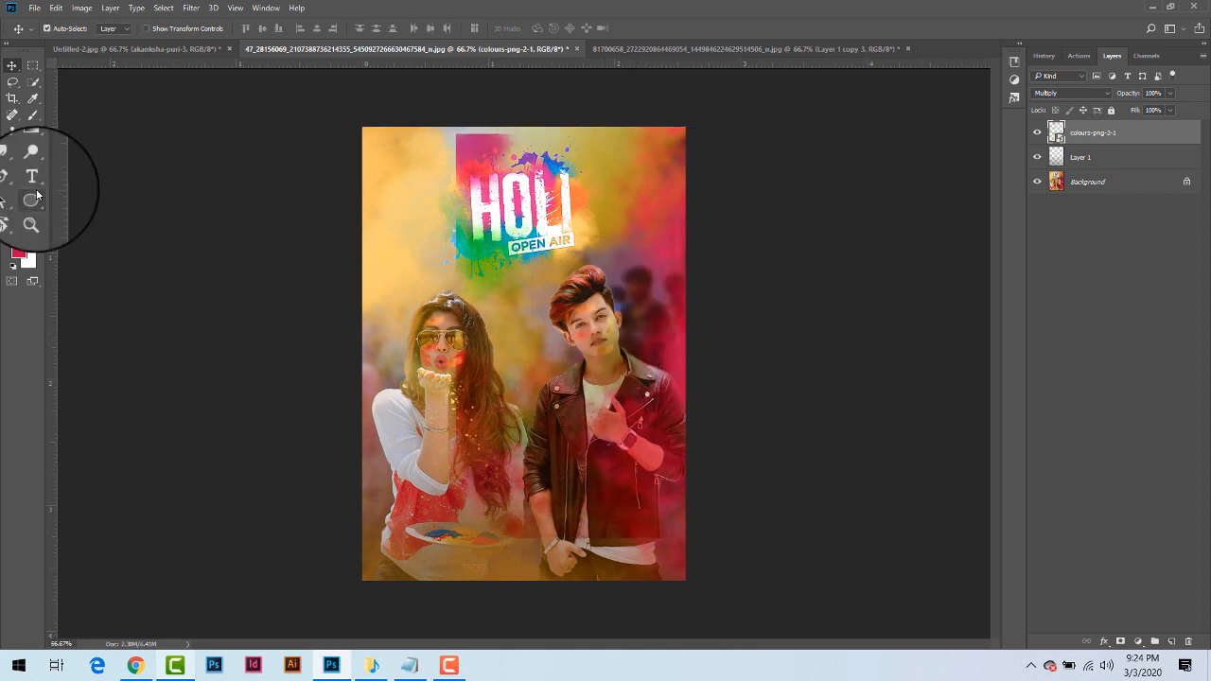
Rasterize the colours layer and erase its paint over the HOLI text and the lower part of the couple
{"action": "left_click", "coordinate": [14, 151]}
{"action": "left_click", "coordinate": [422, 156]}
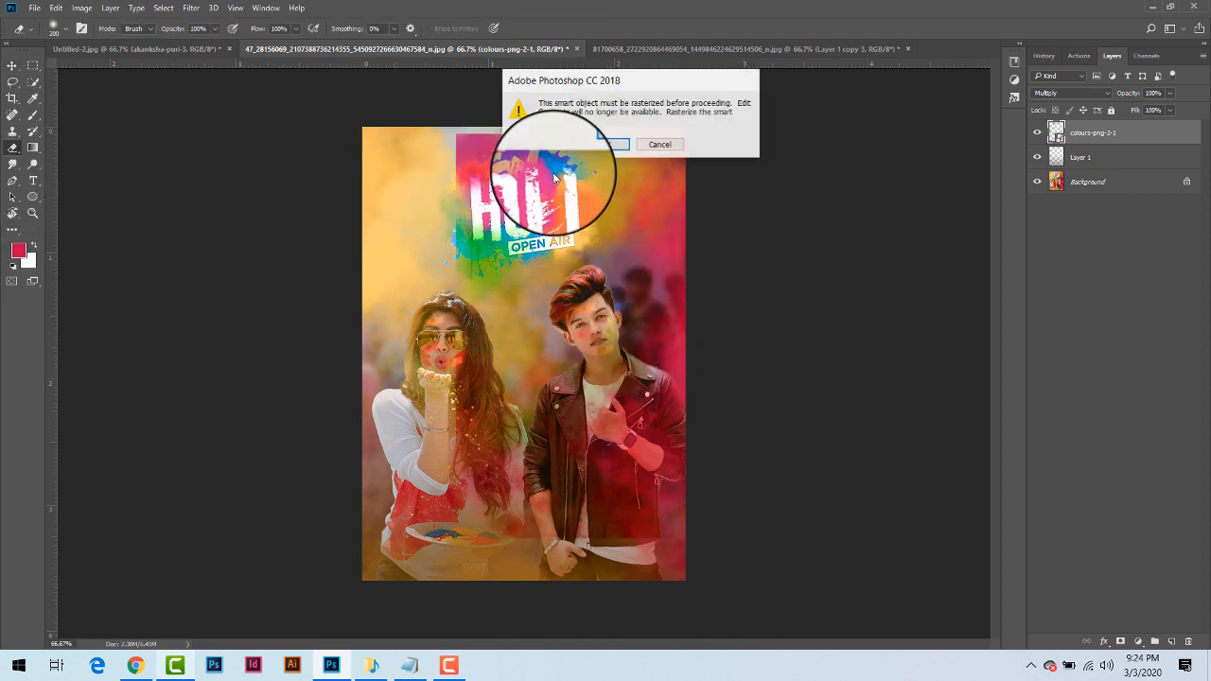
{"action": "left_click", "coordinate": [608, 146]}
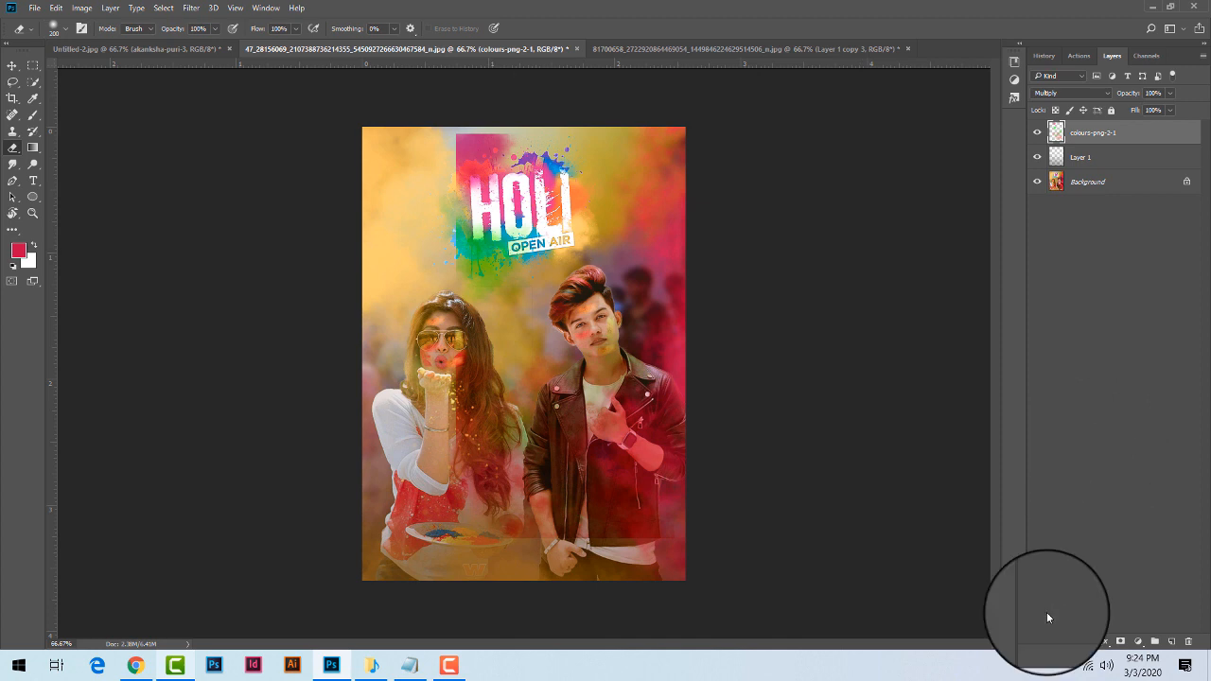
{"action": "left_click", "coordinate": [1120, 641]}
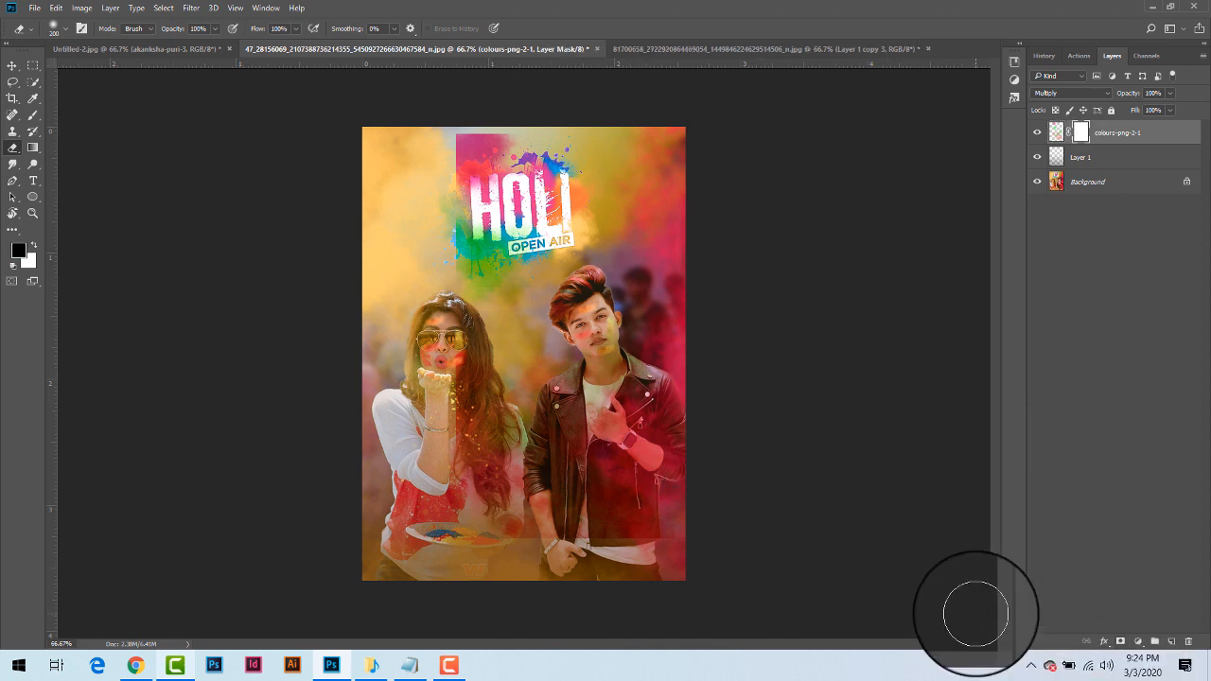
{"action": "key", "text": "ctrl+z"}
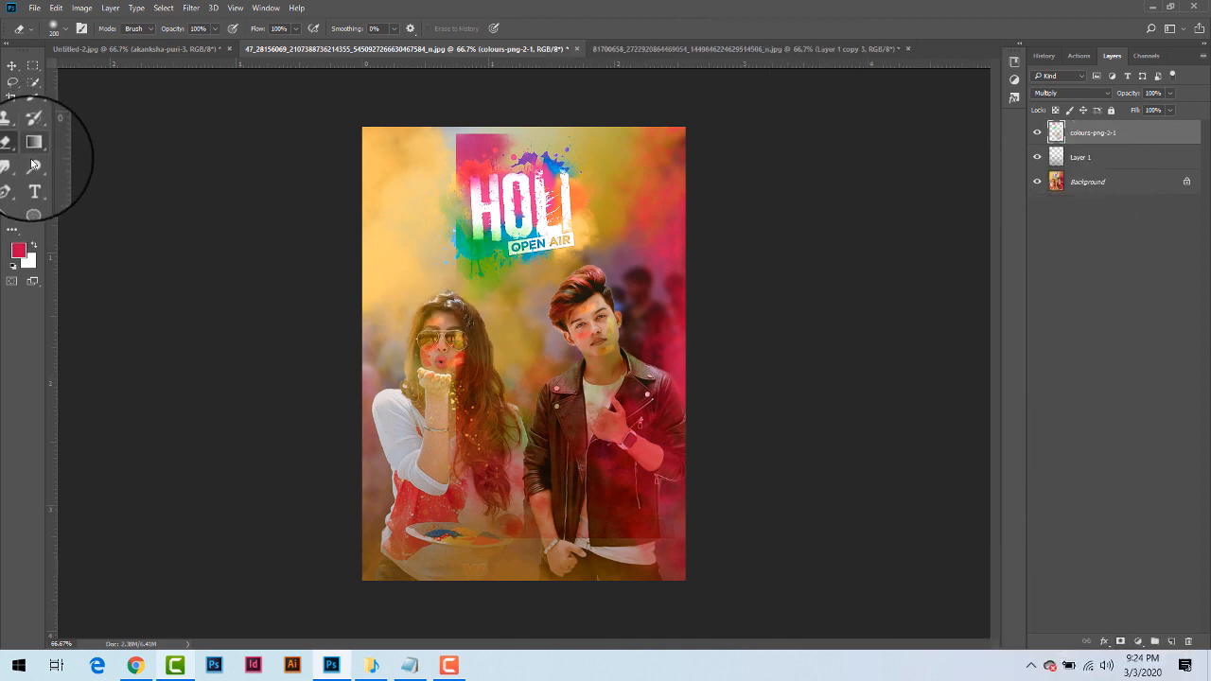
{"action": "left_click_drag", "start_coordinate": [476, 265], "coordinate": [577, 151]}
{"action": "mouse_move", "coordinate": [480, 488]}
{"action": "left_mouse_down"}
{"action": "mouse_move", "coordinate": [517, 363]}
{"action": "mouse_move", "coordinate": [477, 507]}
{"action": "mouse_move", "coordinate": [520, 572]}
{"action": "mouse_move", "coordinate": [689, 576]}
{"action": "mouse_move", "coordinate": [694, 548]}
{"action": "mouse_move", "coordinate": [508, 433]}
{"action": "mouse_move", "coordinate": [527, 527]}
{"action": "mouse_move", "coordinate": [482, 280]}
{"action": "mouse_move", "coordinate": [586, 289]}
{"action": "mouse_move", "coordinate": [598, 319]}
{"action": "mouse_move", "coordinate": [573, 313]}
{"action": "mouse_move", "coordinate": [695, 280]}
{"action": "mouse_move", "coordinate": [594, 280]}
{"action": "mouse_move", "coordinate": [519, 327]}
{"action": "mouse_move", "coordinate": [695, 272]}
{"action": "left_mouse_up"}
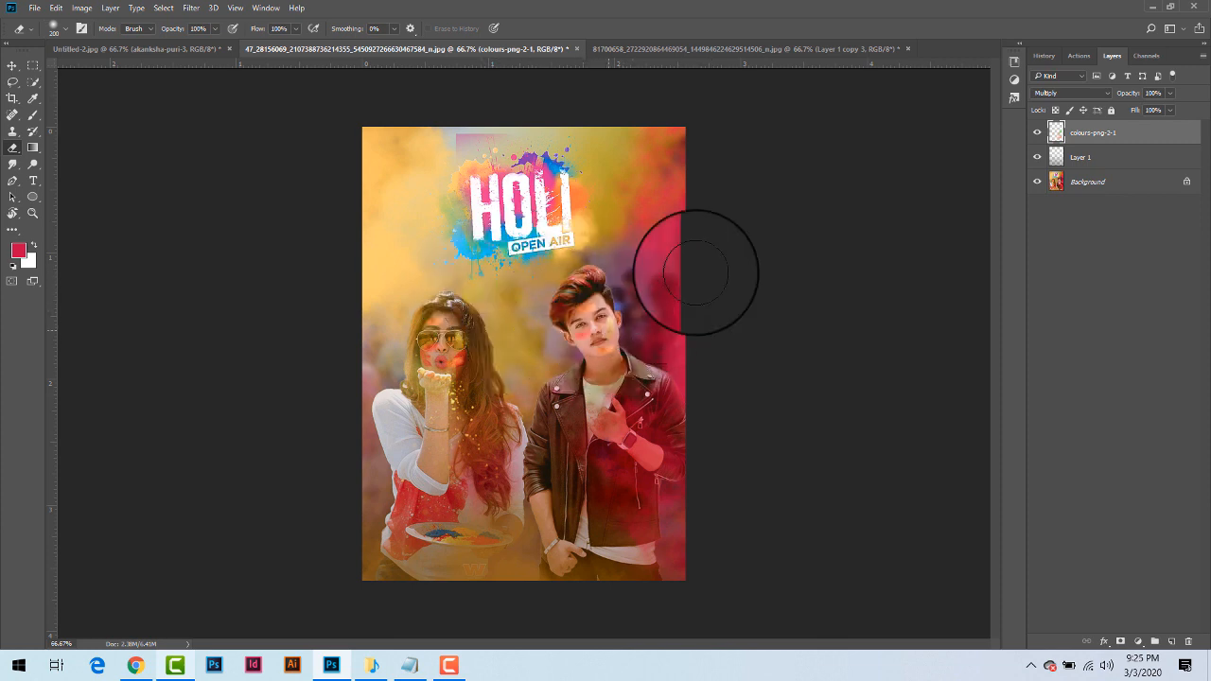
{"action": "key", "text": "ctrl+minus"}
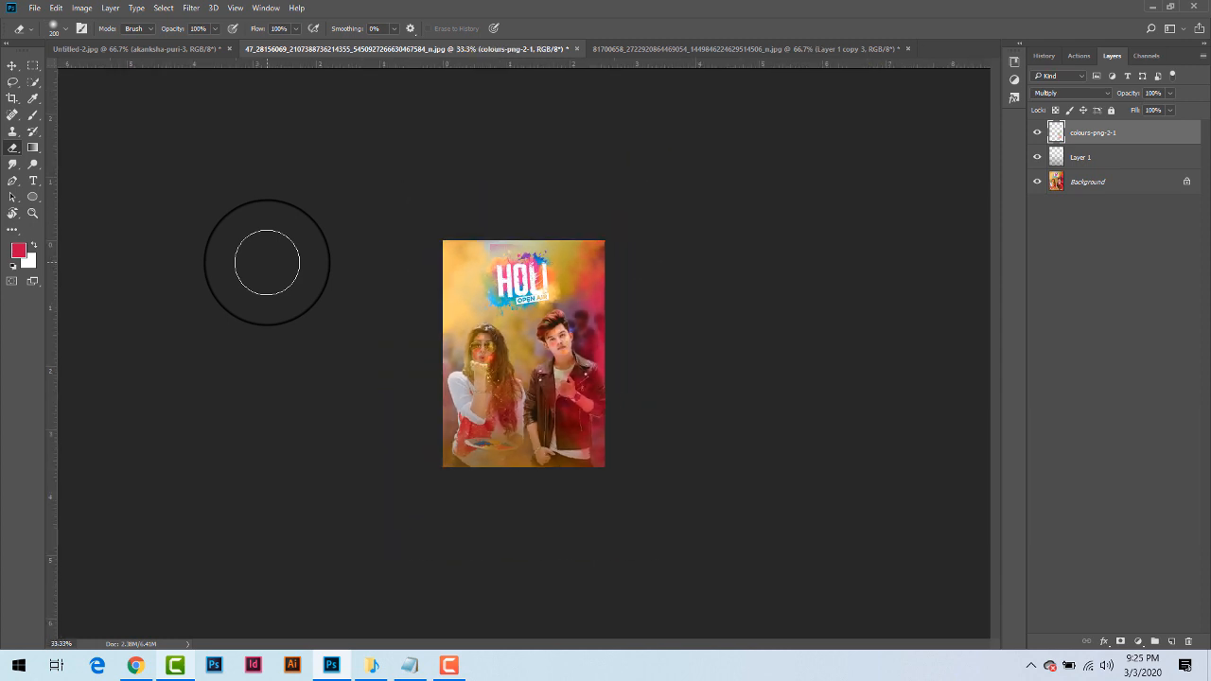
{"action": "key", "text": "ctrl+plus"}
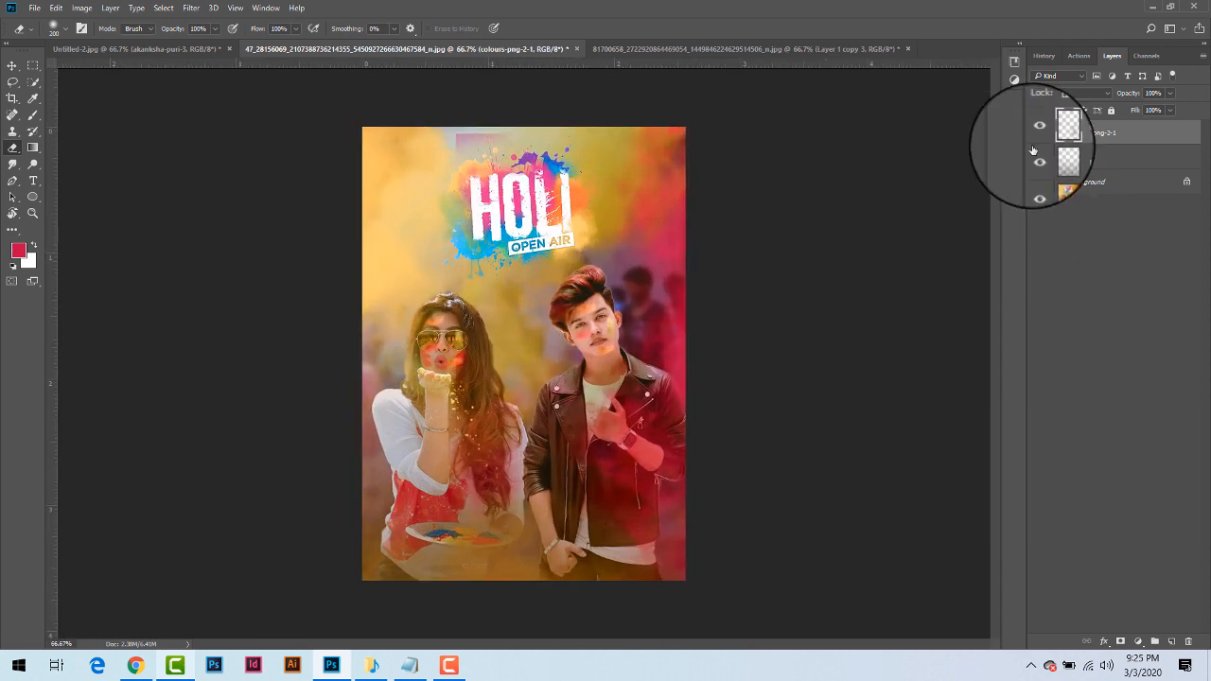
{"action": "left_click", "coordinate": [1036, 133]}
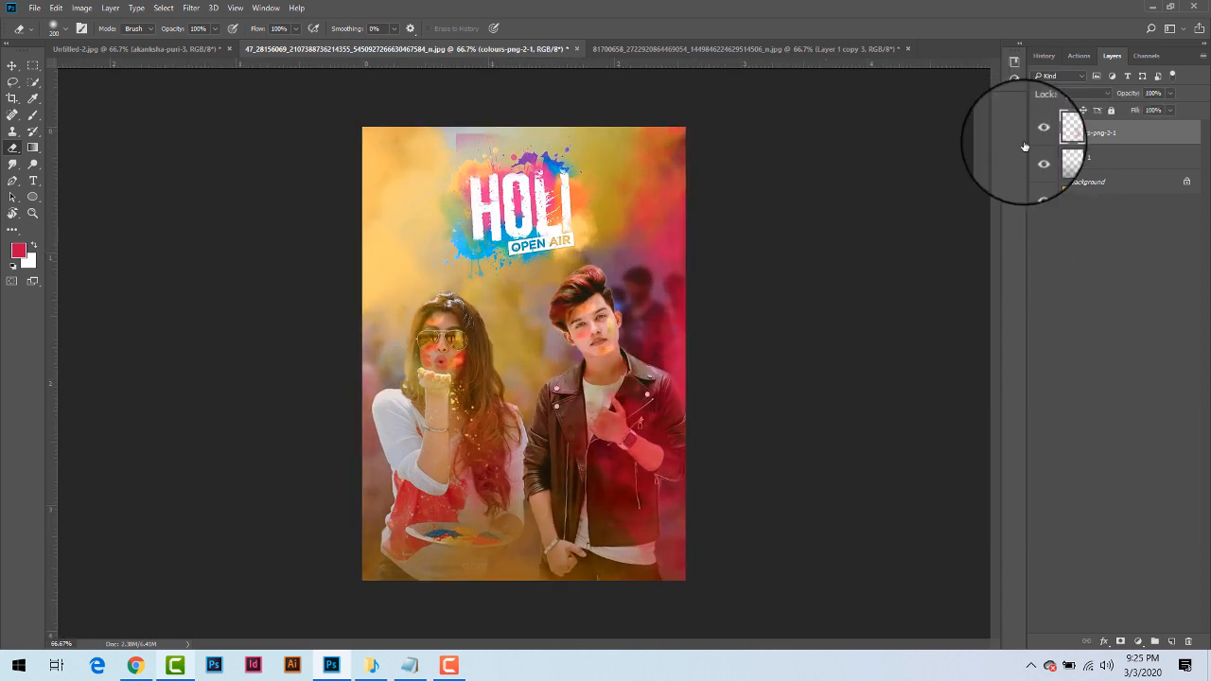
{"action": "right_click", "coordinate": [1115, 150]}
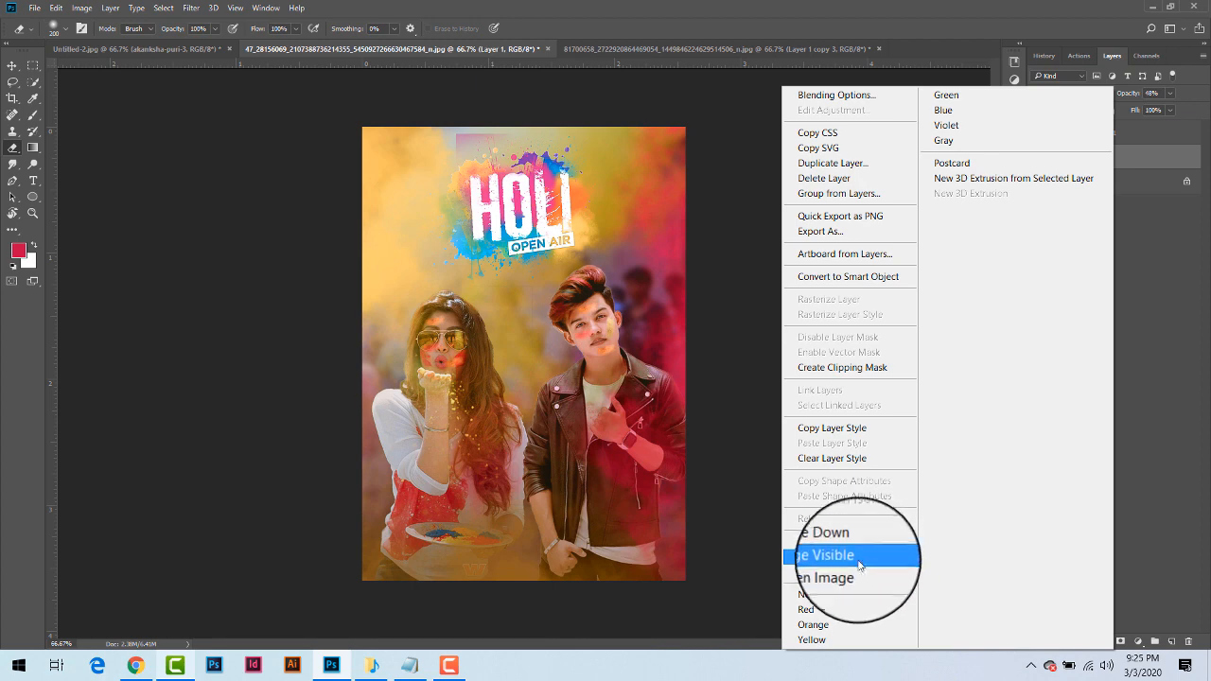
{"action": "left_click", "coordinate": [856, 570]}
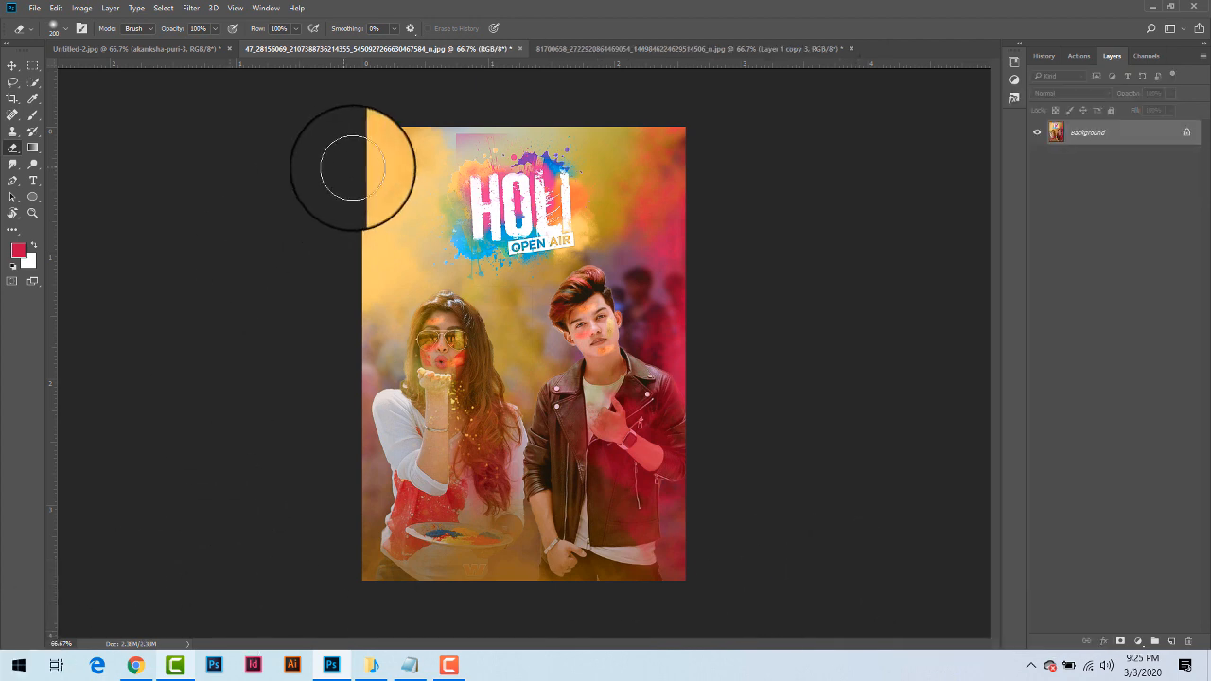
{"action": "left_click", "coordinate": [56, 7]}
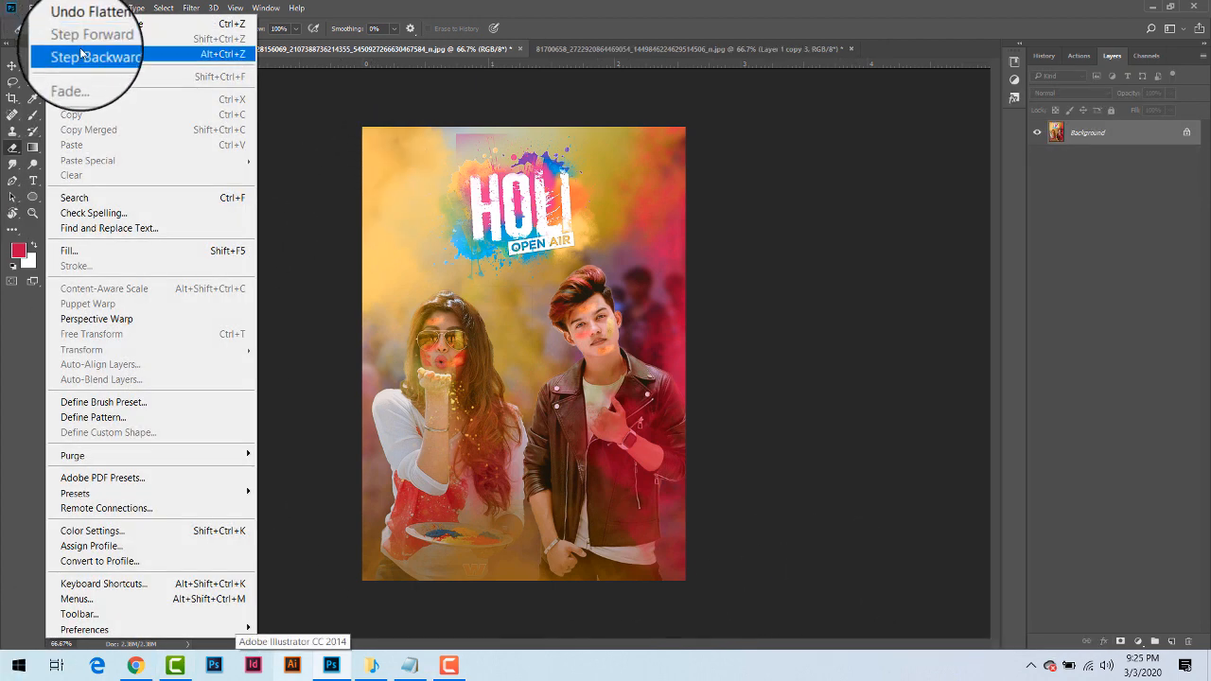
{"action": "left_click", "coordinate": [74, 48]}
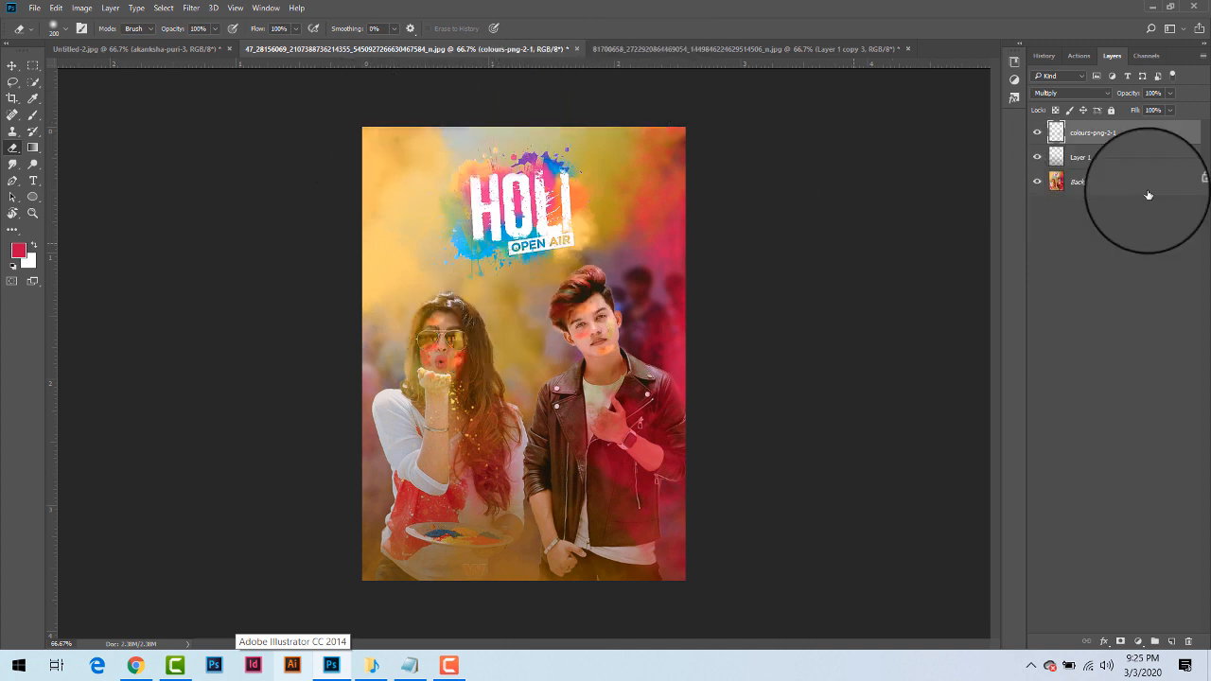
Flatten the gradient and colours layers into the background image
{"action": "right_click", "coordinate": [1145, 157]}
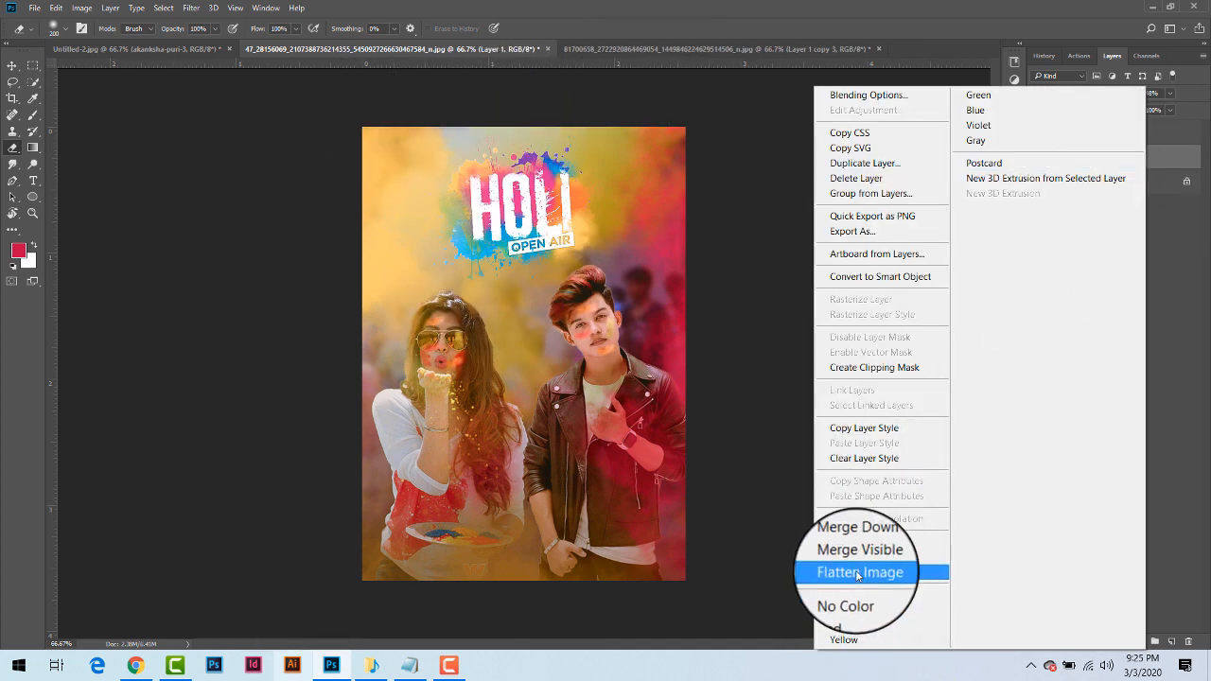
{"action": "left_click", "coordinate": [856, 571]}
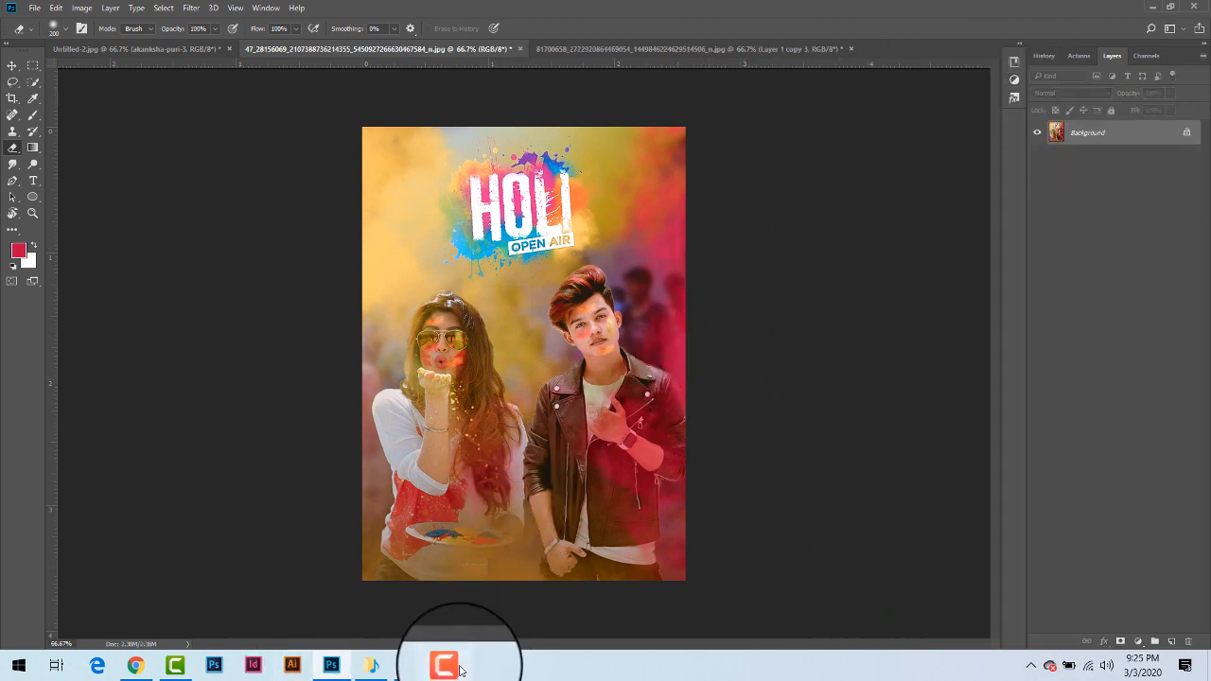